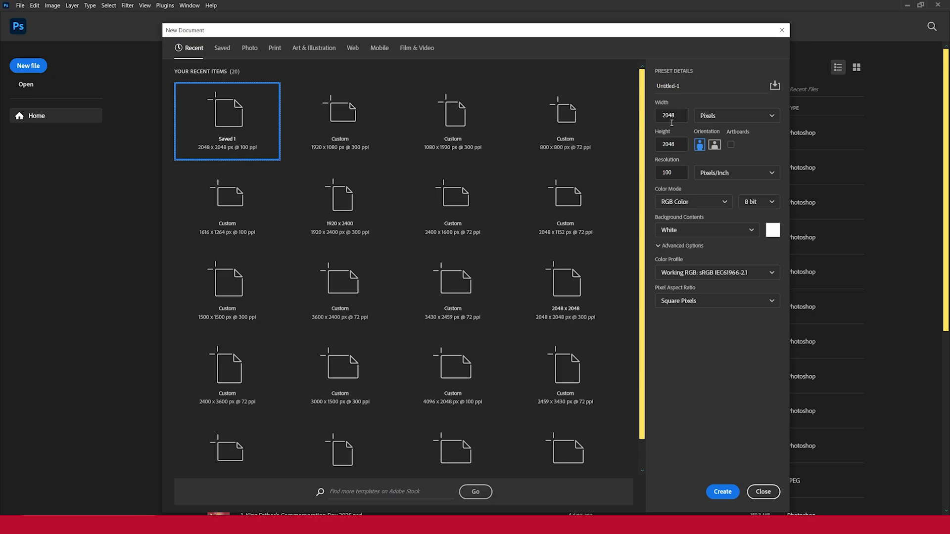
- Create a 2048 x 2048 px RGB document at 100 pixels/inch with a white background
left_click_drag(684, 113, 660, 174)
left_click(676, 144)
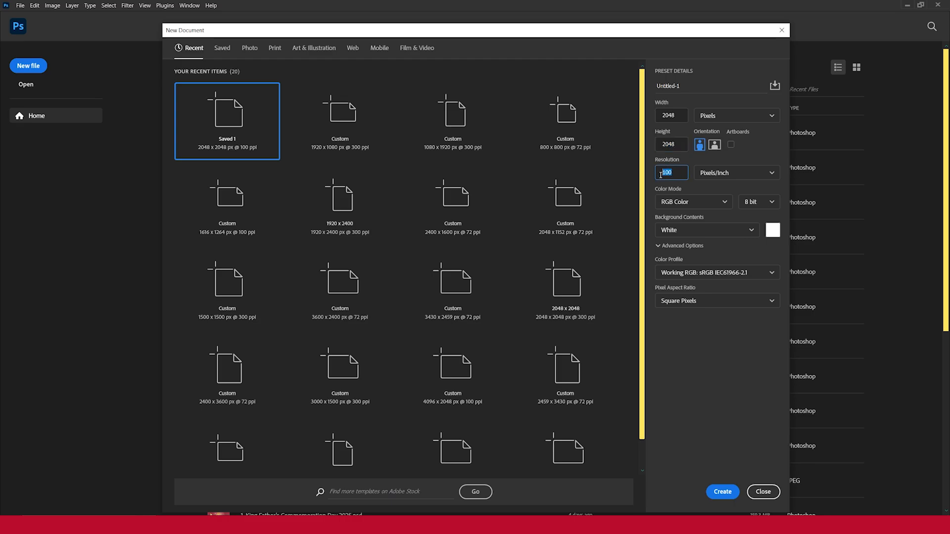
left_click(722, 491)
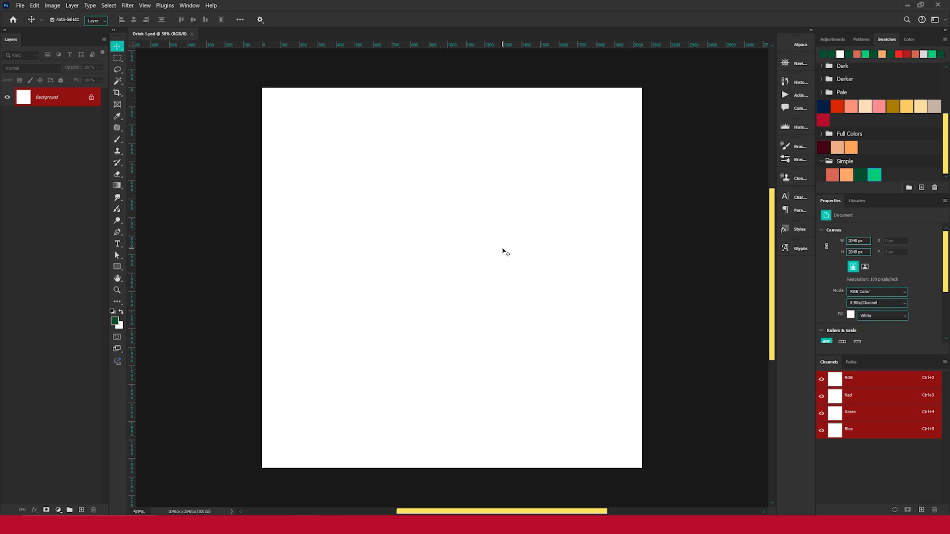
- Add a cyan guide layout with one column, one row and 70 px margins on all four sides
left_click(145, 5)
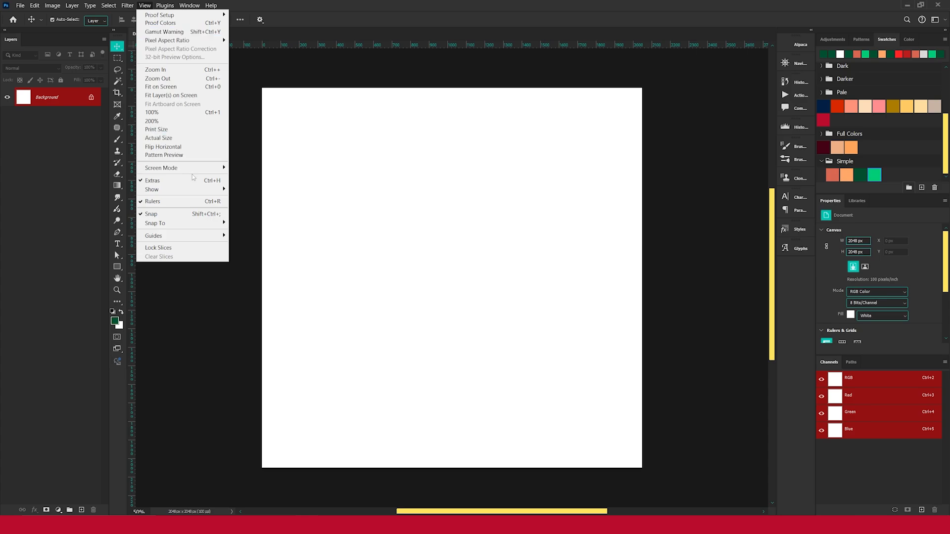
mouse_move(197, 236)
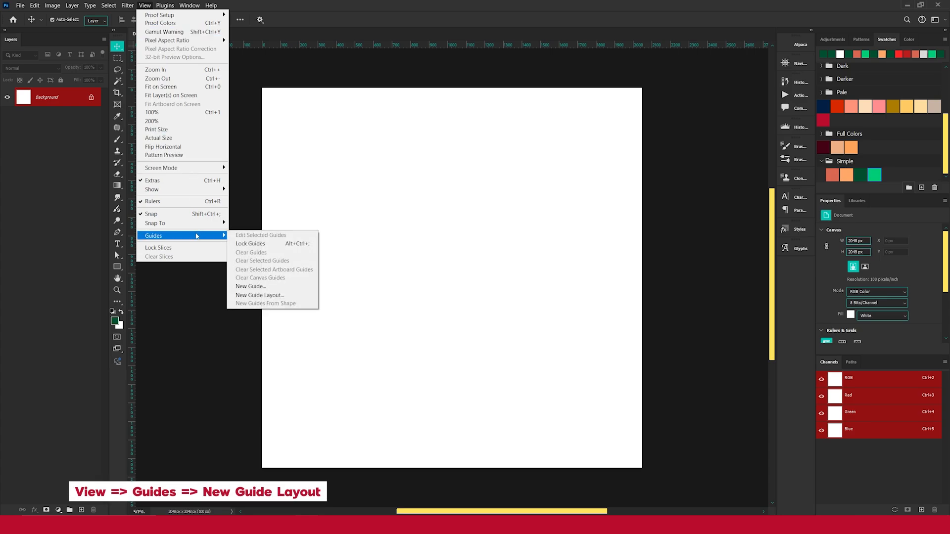
left_click(273, 296)
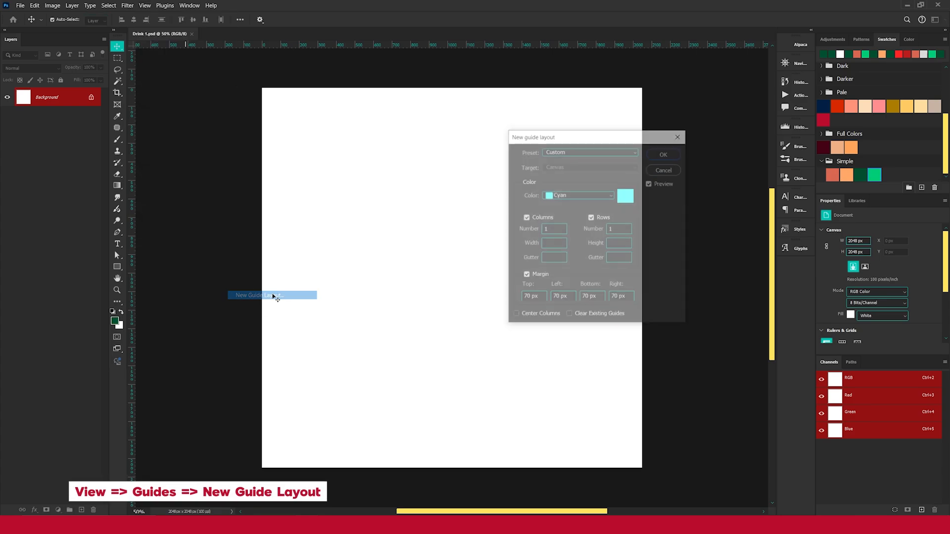
left_click_drag(597, 140, 571, 127)
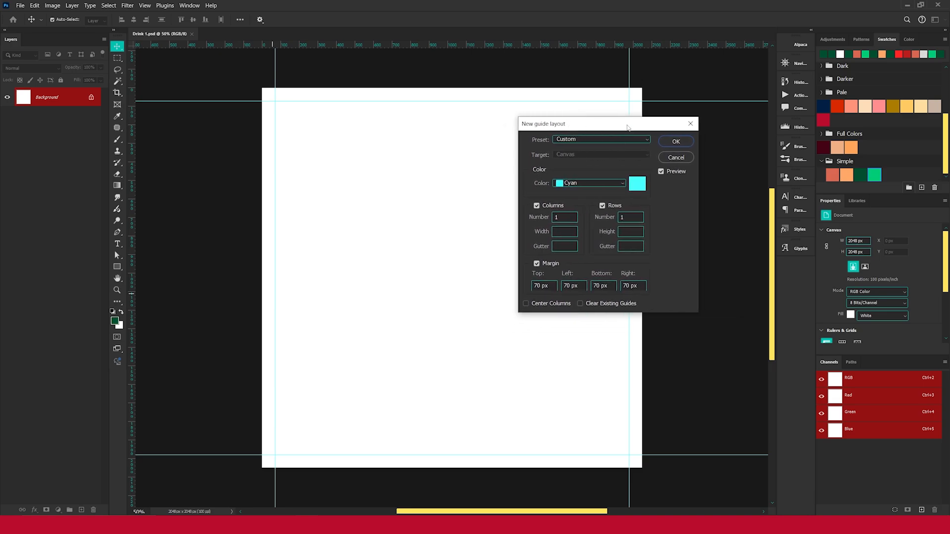
left_click(676, 142)
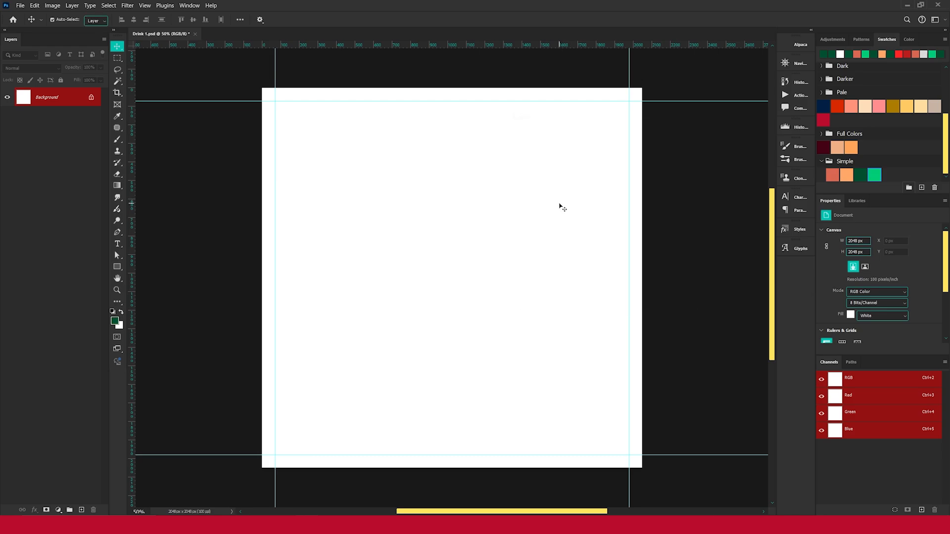
- Draw a rectangle about 1047 x 1144 px in the lower middle of the canvas, filled with the dark green Simple swatch
left_click(119, 267)
left_click_drag(366, 231, 559, 444)
scroll(434, 273, "down", 1)
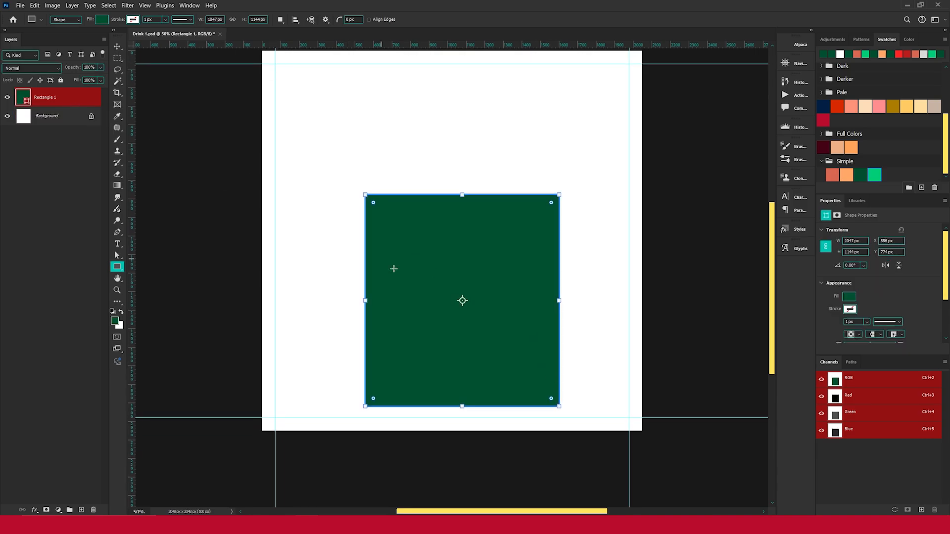
double_click(24, 101)
left_click(859, 175)
left_click(740, 219)
scroll(429, 254, "down", 1)
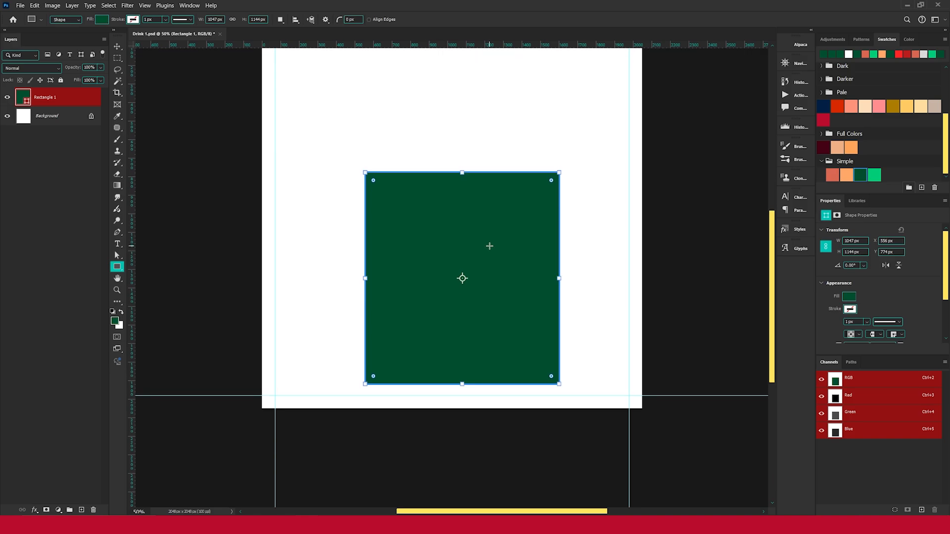
- Center the green rectangle horizontally against the canvas's bottom edge and reduce its height to about 828 px
key("v")
scroll(485, 227, "up", 1)
key("ctrl+t")
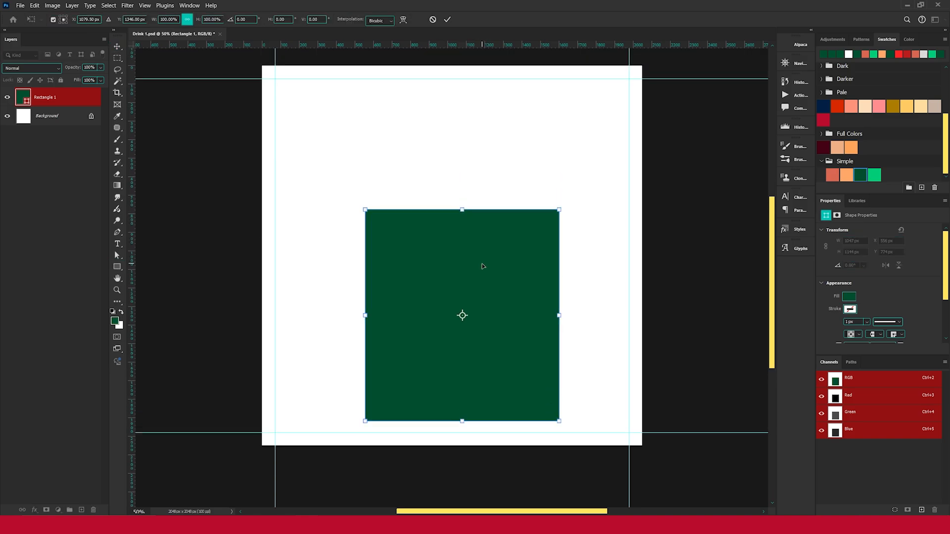
left_click_drag(484, 266, 473, 266)
scroll(486, 293, "down", 1)
left_click_drag(454, 390, 451, 415)
left_click_drag(454, 178, 454, 261)
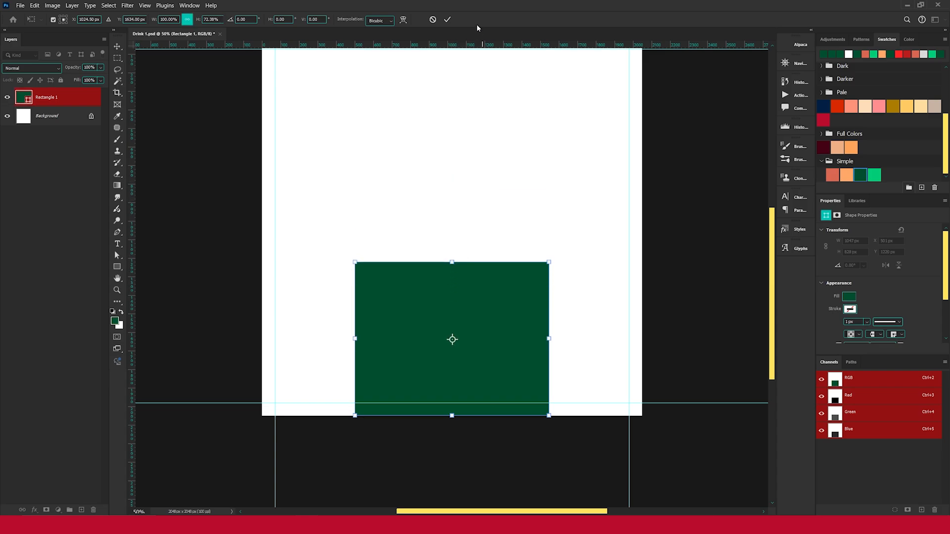
left_click(447, 19)
- Apply a Perspective transform to the green rectangle, widening its base past both canvas sides and narrowing its top edge
scroll(483, 248, "up", 1)
scroll(488, 282, "down", 2)
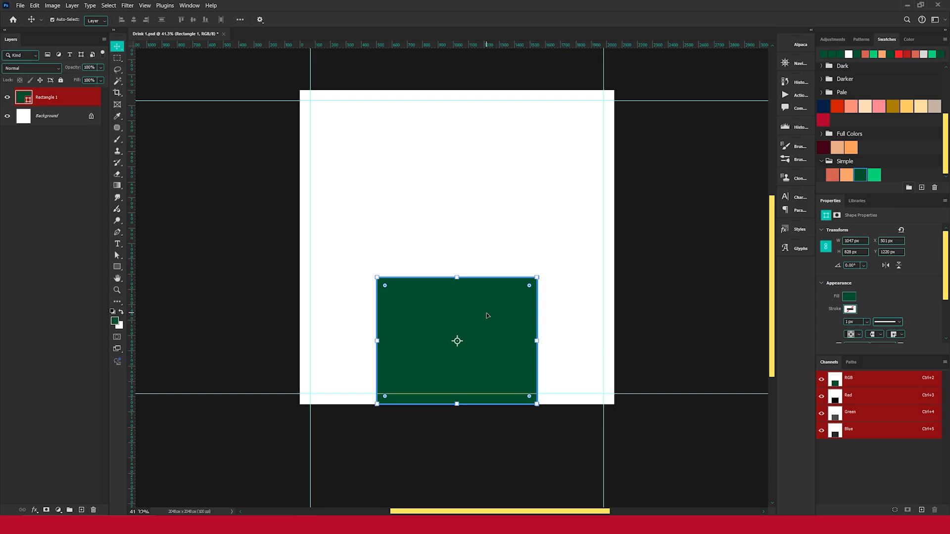
key("ctrl+t")
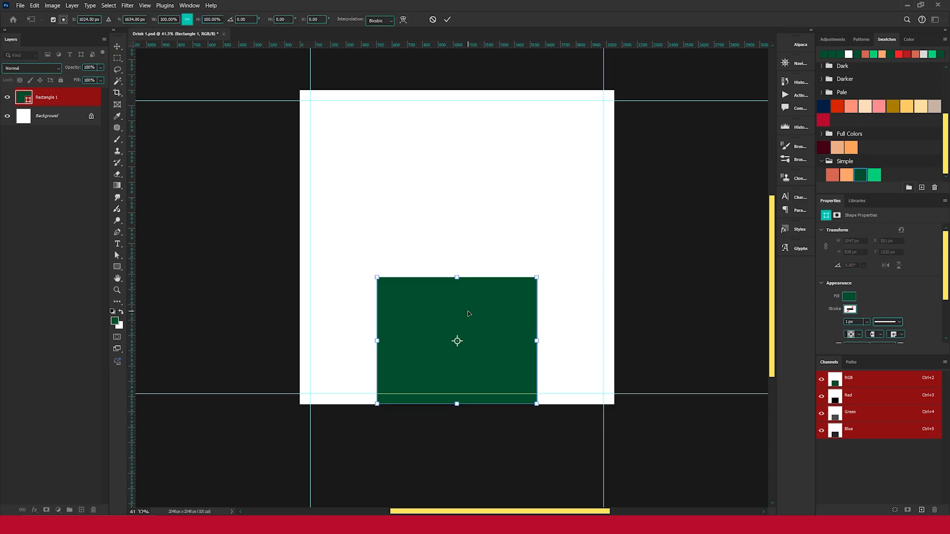
right_click(462, 308)
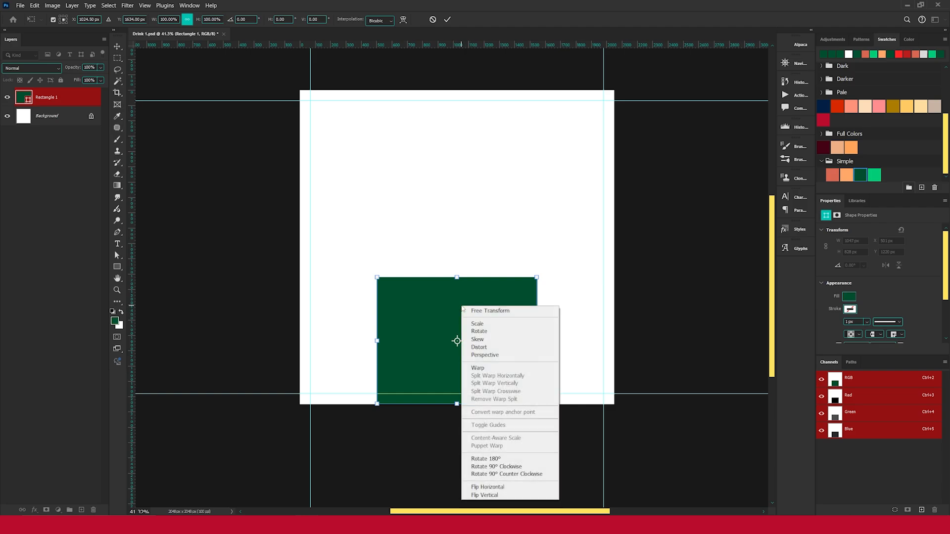
left_click(497, 356)
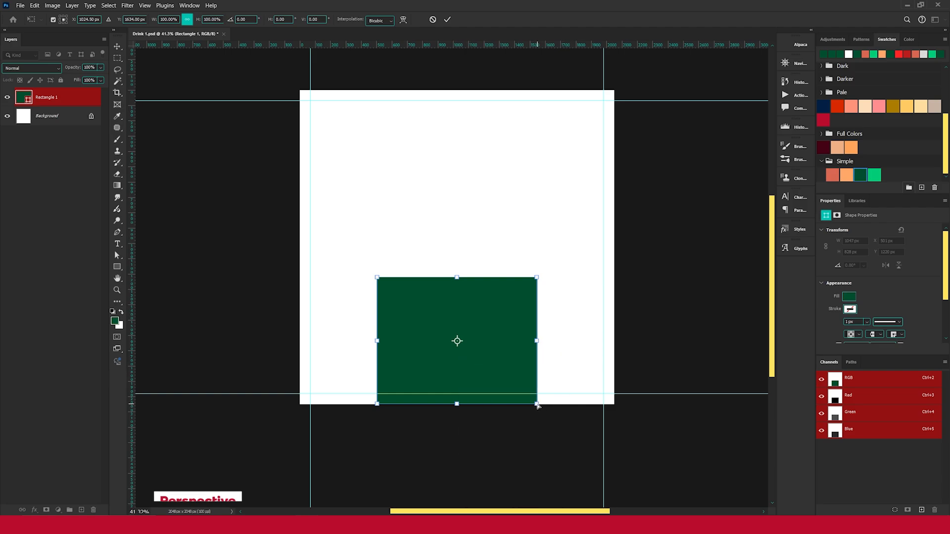
left_click_drag(537, 405, 639, 415)
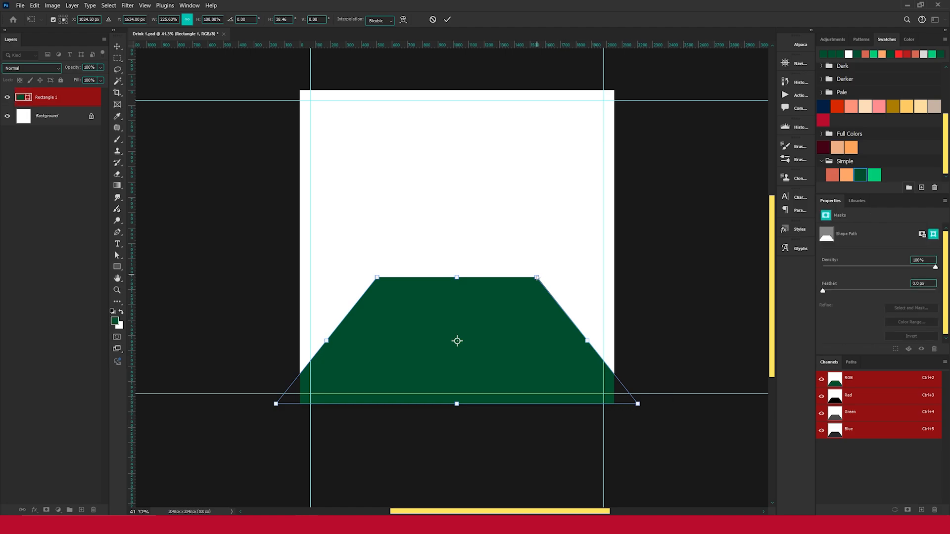
left_click_drag(536, 279, 520, 280)
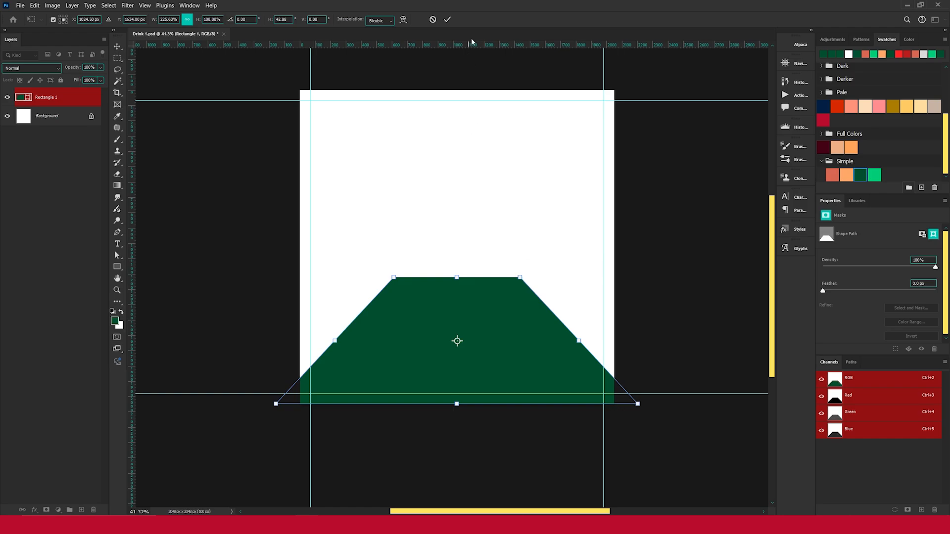
left_click(447, 20)
- Resize the green trapezoid to about 2392 x 673 px, lowering its top edge and extending its base below the canvas
left_click(454, 274)
left_click_drag(460, 276, 468, 311)
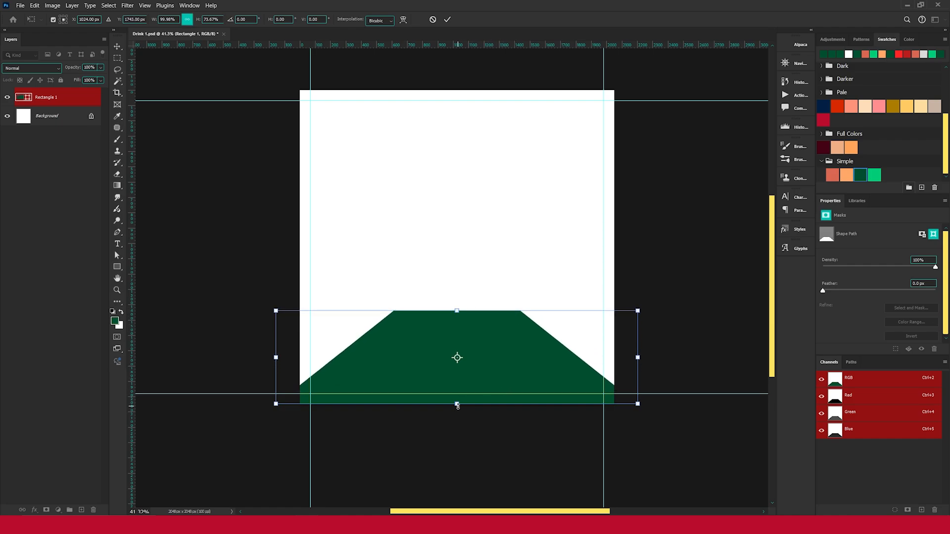
left_click_drag(458, 405, 457, 413)
left_click_drag(657, 362, 640, 362)
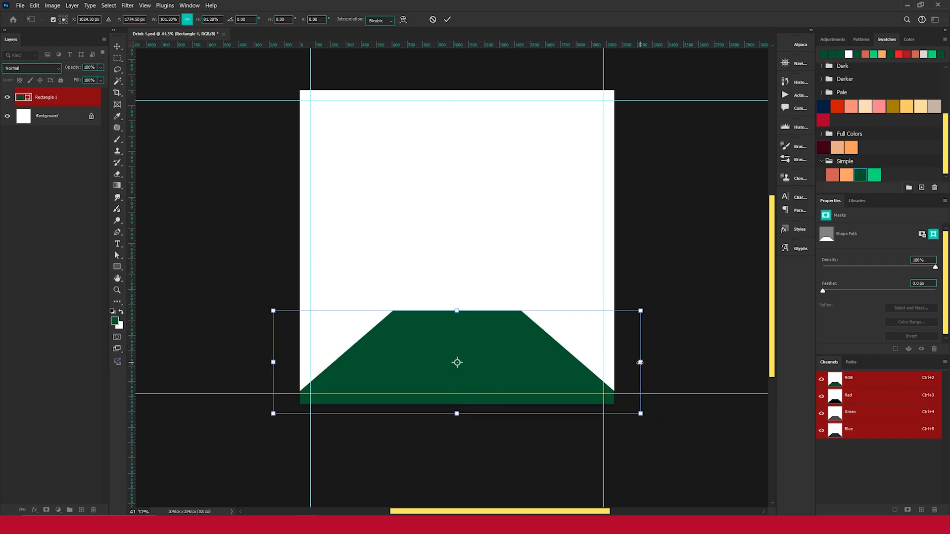
left_click(449, 20)
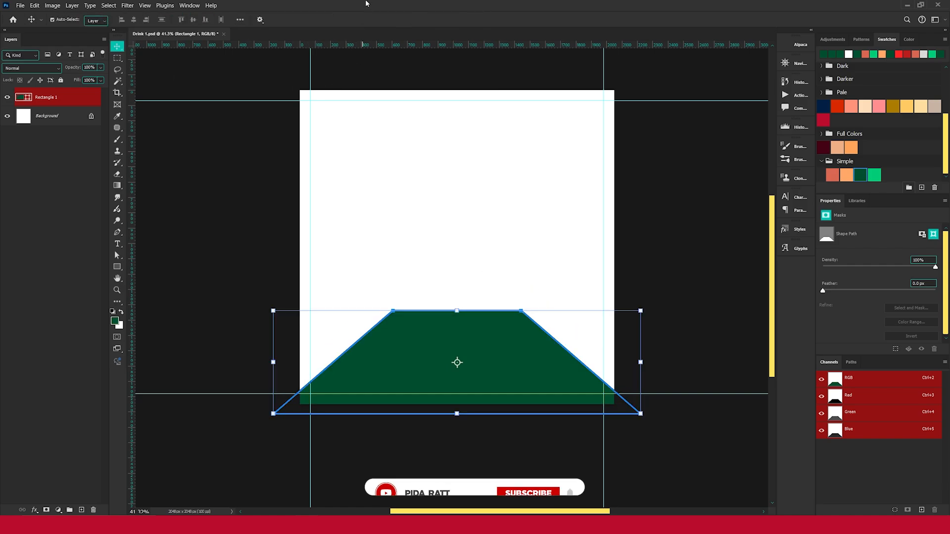
left_click(658, 233)
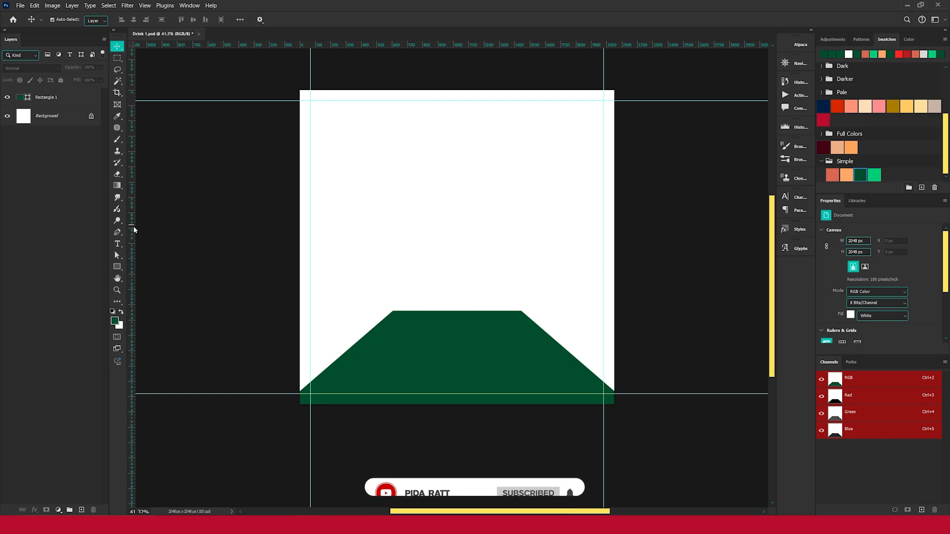
- Place two vertical guides through the upper corners of the green trapezoid
left_click_drag(132, 225, 393, 323)
left_click_drag(134, 193, 573, 312)
left_click_drag(287, 346, 701, 335)
scroll(398, 329, "down", 5)
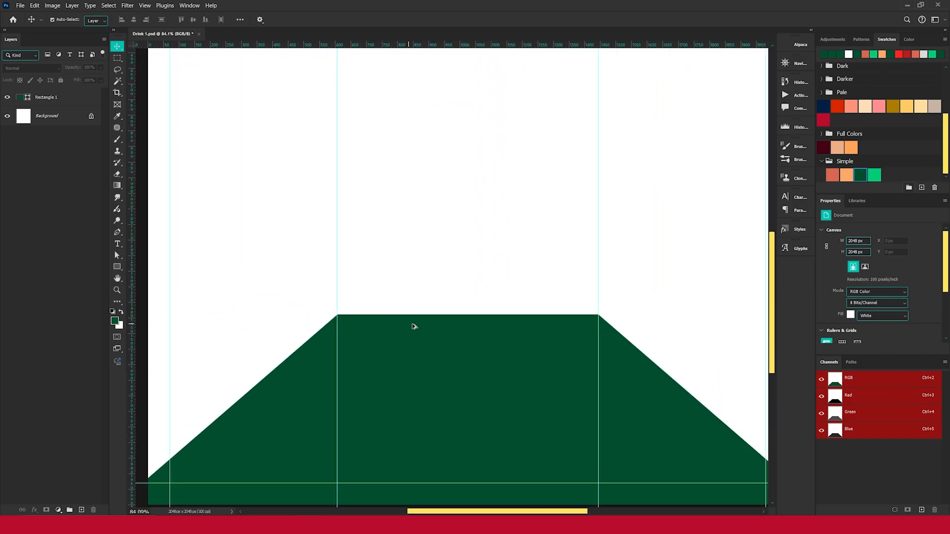
scroll(439, 280, "up", 1)
scroll(439, 280, "up", 1)
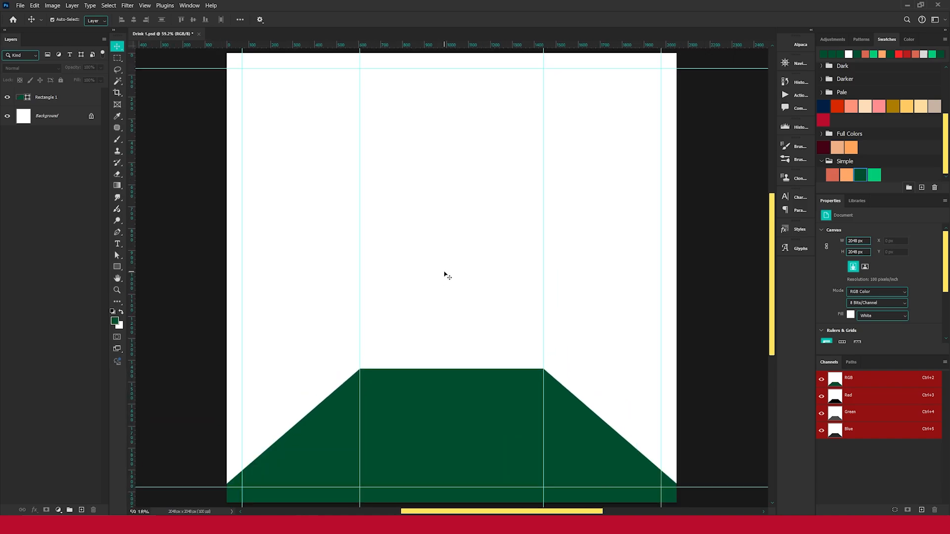
- Draw a full-height rectangle about 588 x 2048 px over the canvas's left part, above the trapezoid layer
left_click(60, 97)
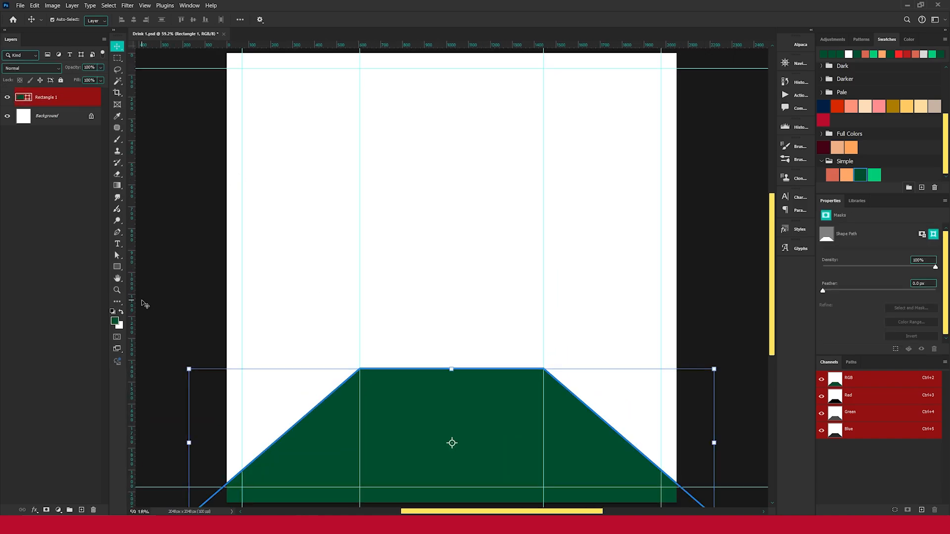
left_click(118, 266)
scroll(459, 225, "down", 1)
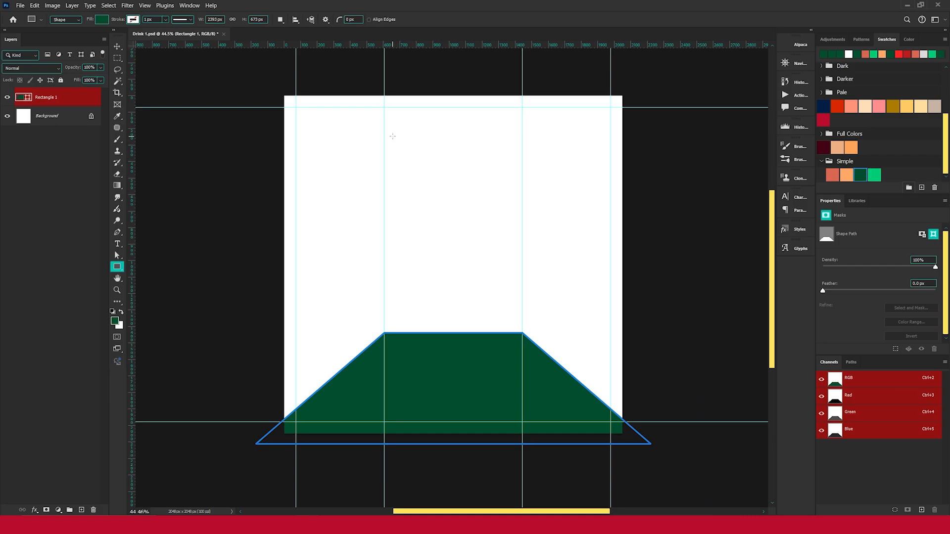
mouse_move(394, 126)
left_mouse_down()
mouse_move(413, 242)
mouse_move(404, 434)
left_mouse_up()
left_click_drag(403, 126, 403, 95)
key("v")
left_click_drag(394, 265, 316, 265)
left_click(447, 20)
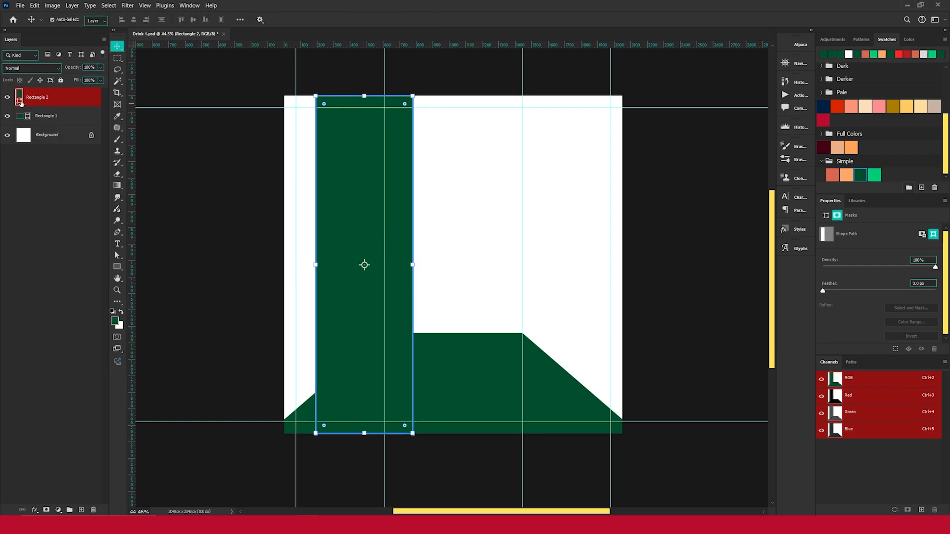
- Fill the tall rectangle with gray 848484
double_click(21, 103)
left_click_drag(597, 272, 484, 282)
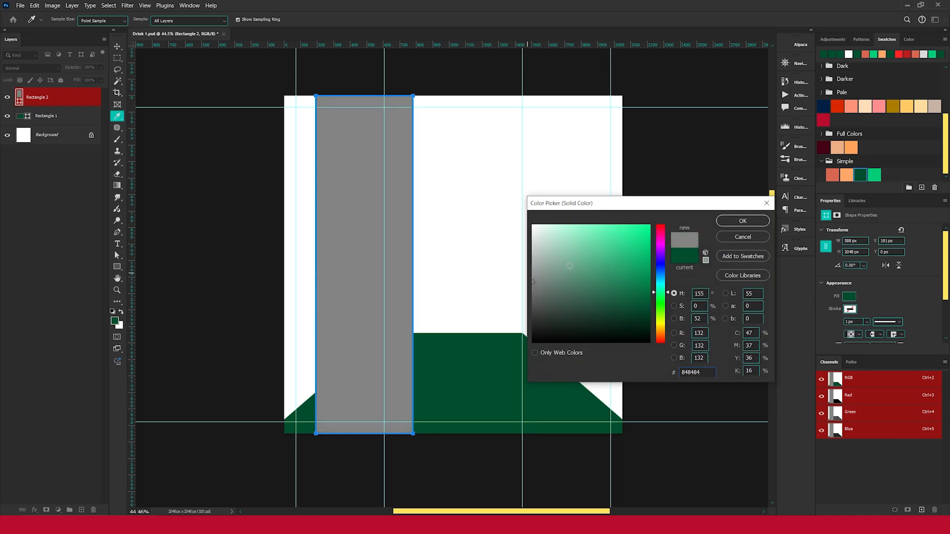
left_click(761, 221)
- Move the gray rectangle to the canvas's left side and resize it to about 352 px wide, starting 58 px outside the canvas
scroll(460, 216, "left", 3)
key("v")
left_click_drag(434, 229, 392, 233)
left_click_drag(455, 264, 409, 259)
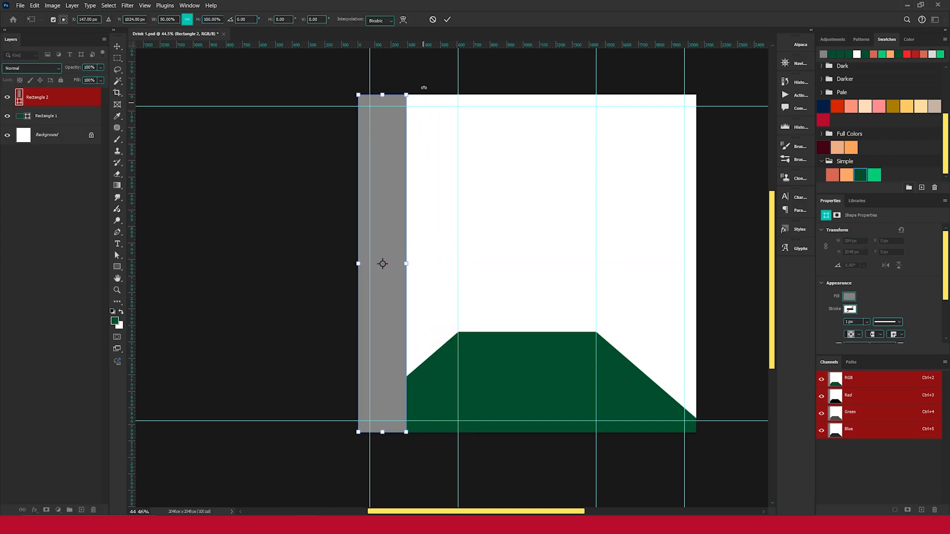
left_click(446, 20)
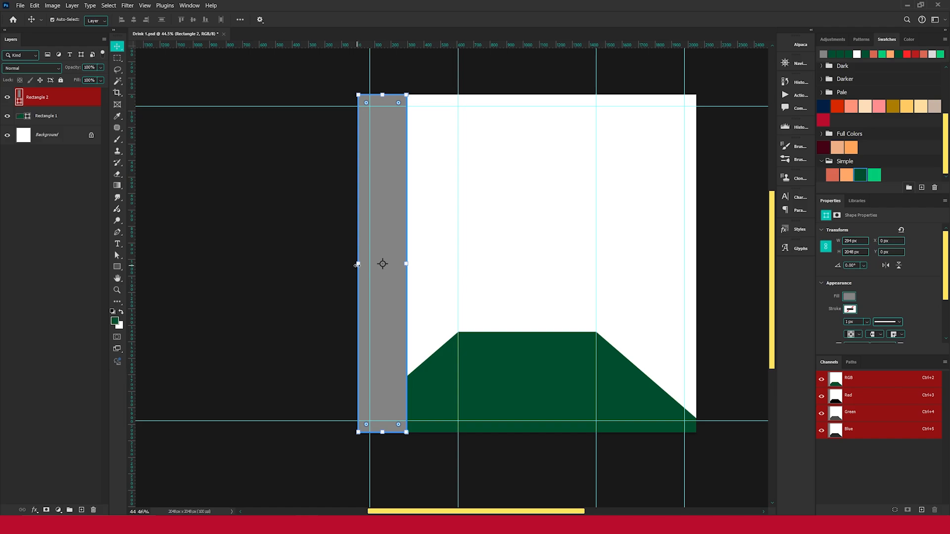
left_click_drag(357, 264, 348, 264)
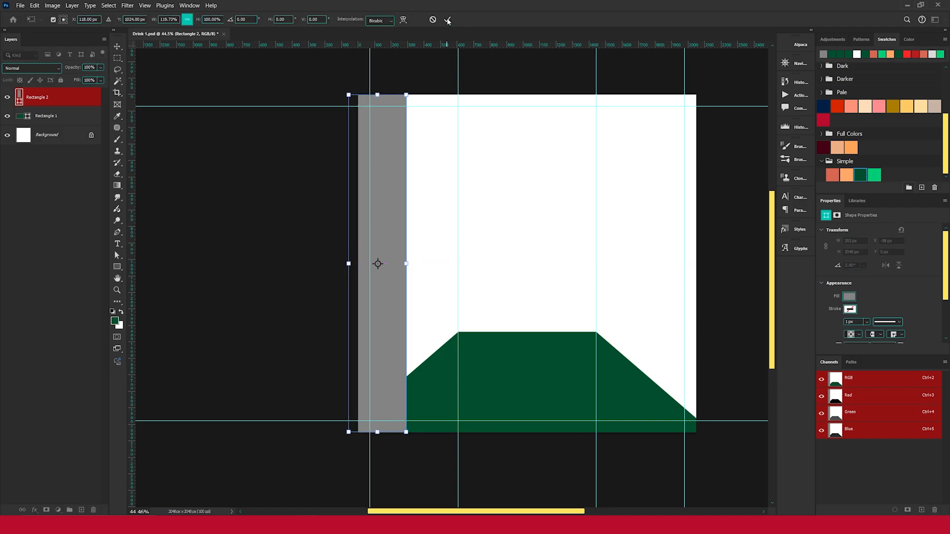
key("Return")
- Duplicate the gray rectangle and widen the lower of the two to the right, to about 449 px
key("ctrl+j")
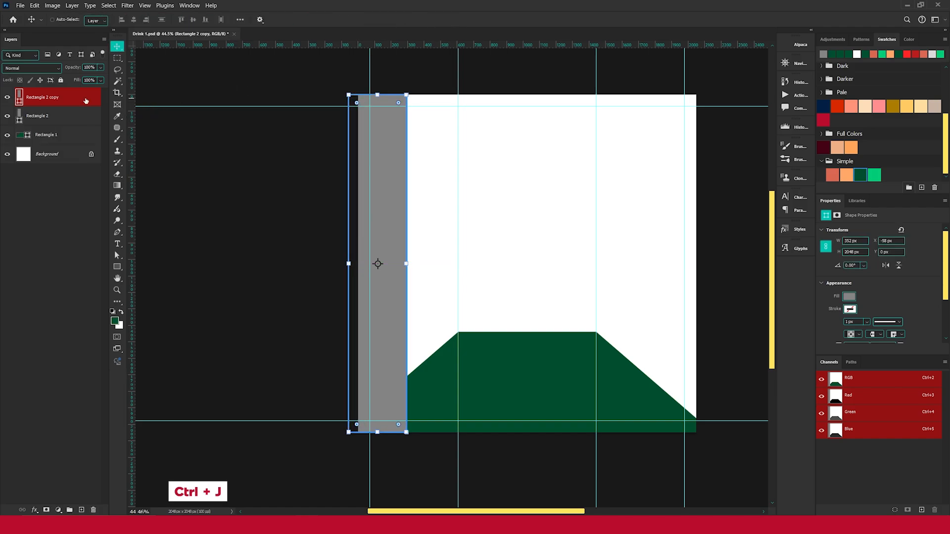
left_click(74, 114)
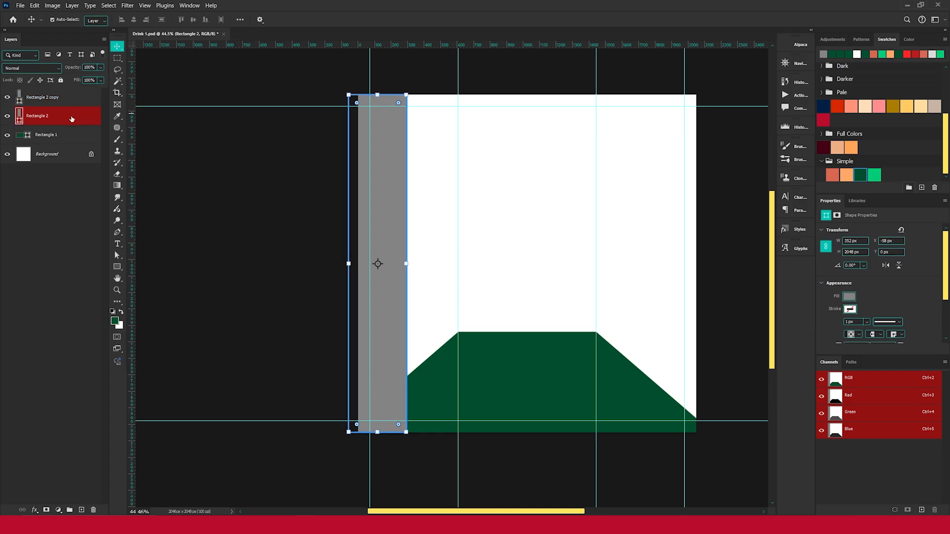
left_click_drag(409, 267, 424, 265)
left_click(447, 19)
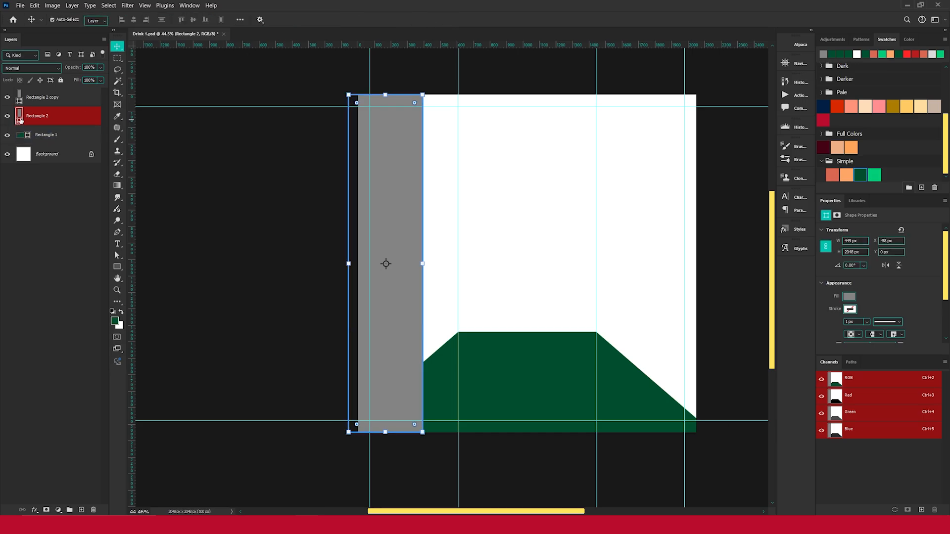
- Recolor the lower rectangle a darker gray and widen it to about 483 px
double_click(19, 117)
left_click_drag(547, 290, 509, 300)
left_click(742, 221)
scroll(441, 198, "down", 2)
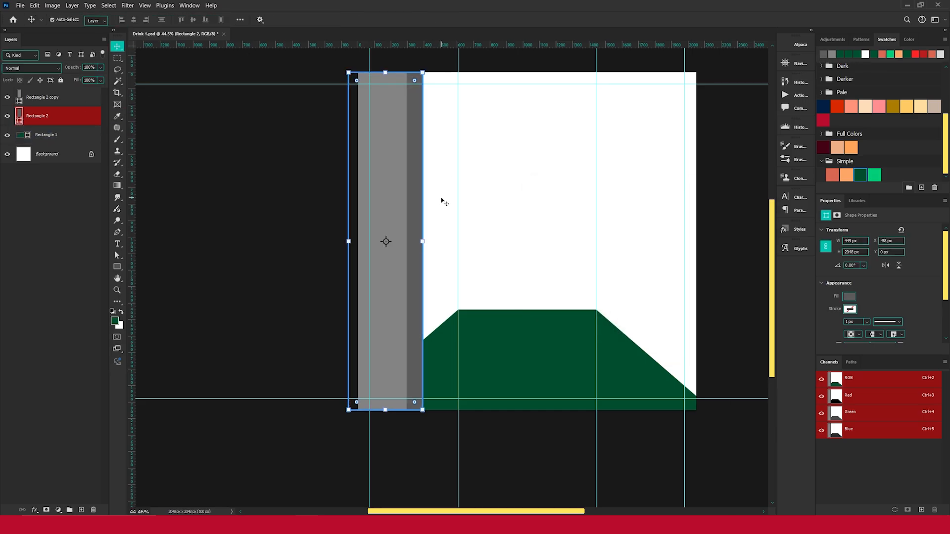
left_click_drag(425, 236, 429, 237)
left_click(447, 20)
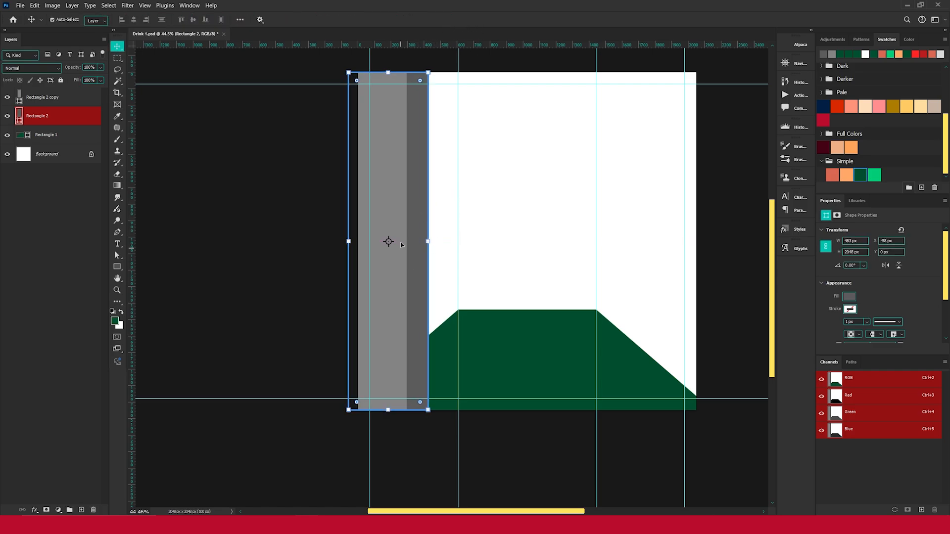
- Duplicate the darker gray rectangle and widen the lower copy to 664 px, reaching the vertical guide at the floor's back-left corner
left_click_drag(475, 202, 443, 250)
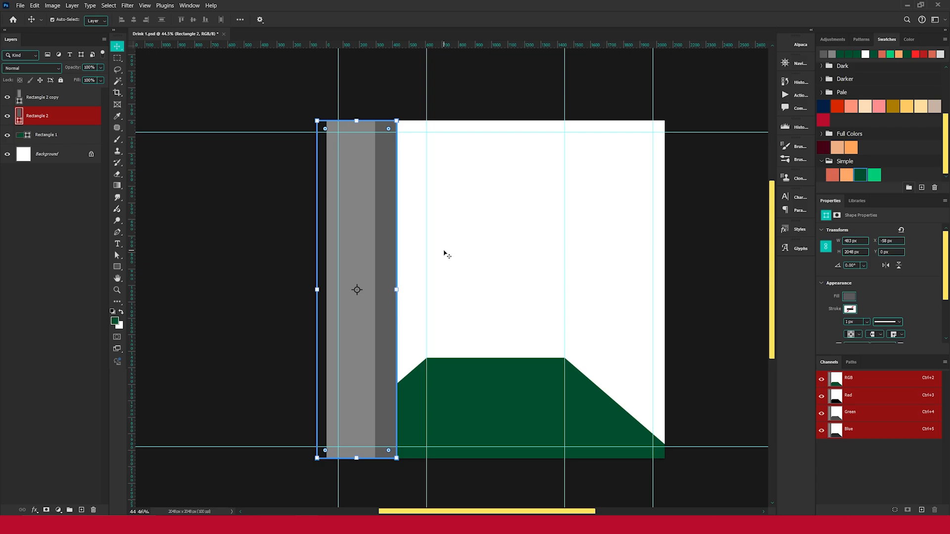
scroll(445, 255, "down", 1)
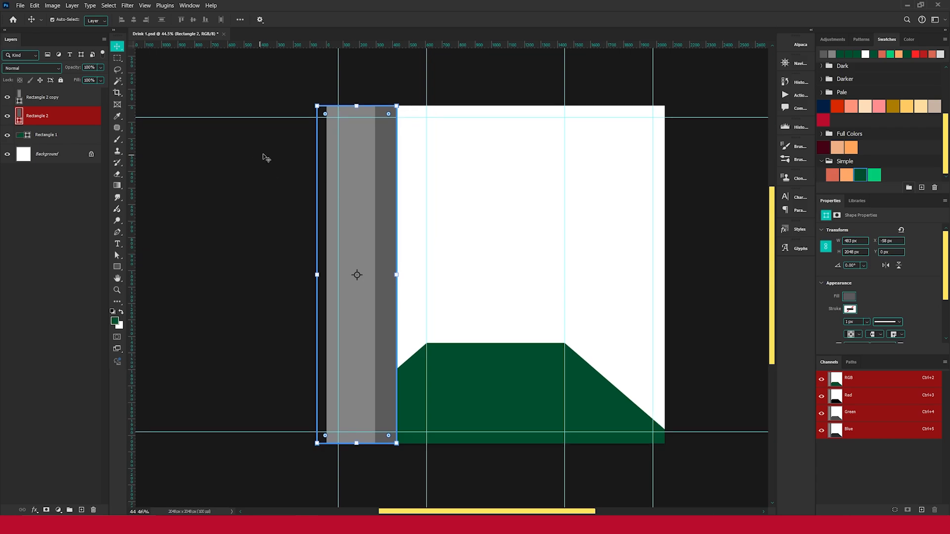
key("ctrl+j")
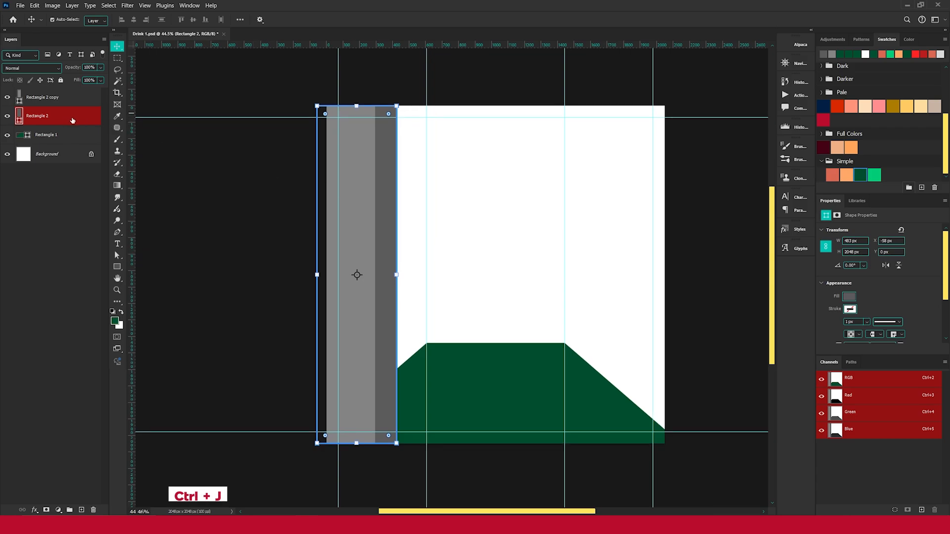
left_click(69, 134)
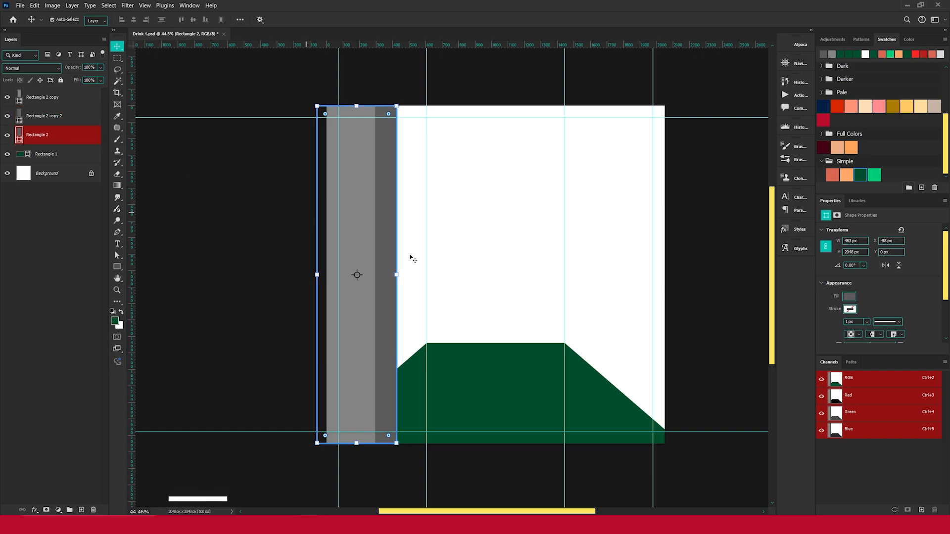
left_click_drag(397, 275, 426, 275)
left_click(447, 19)
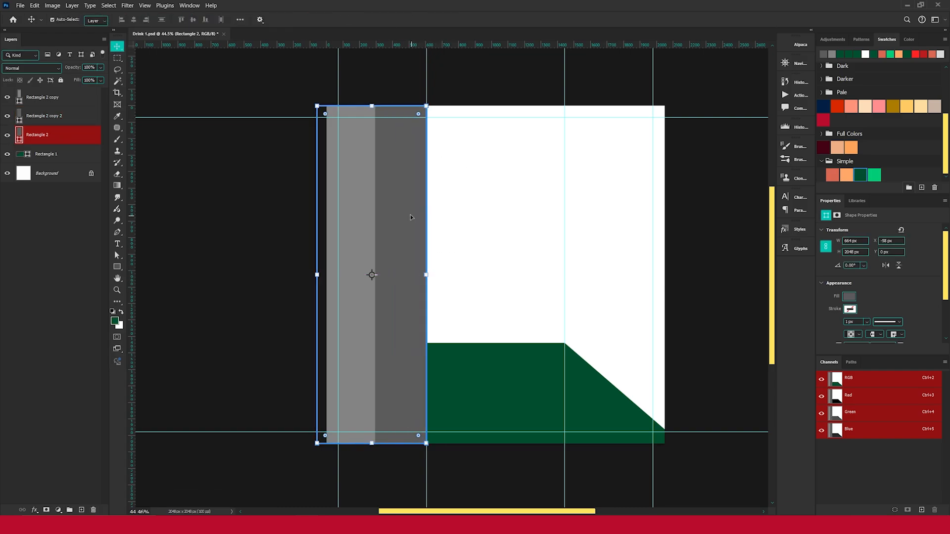
- Recolor the widest, lowest rectangle with the lighter gray sampled from the front rectangle
double_click(19, 139)
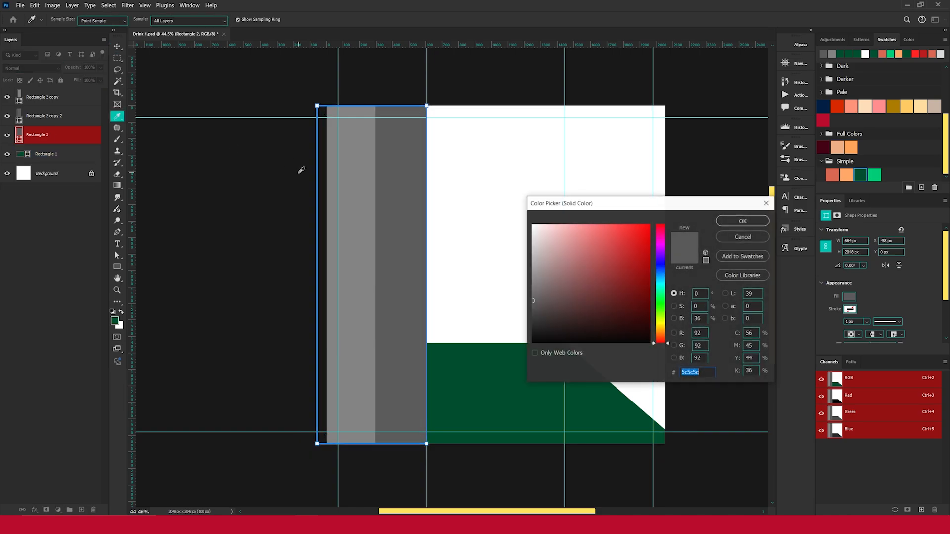
left_click(358, 187)
left_click(742, 220)
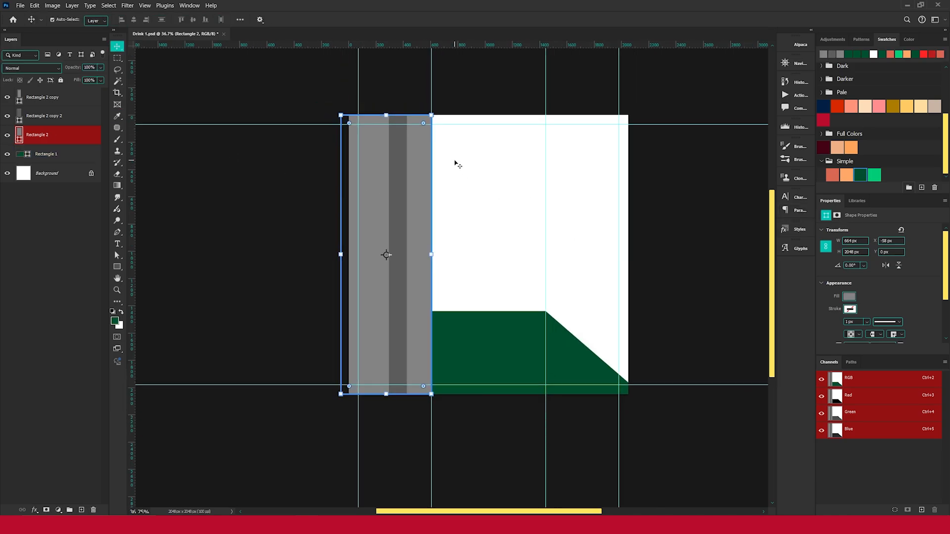
- Move the three gray rectangle layers beneath the green floor layer
left_click(45, 97, "shift")
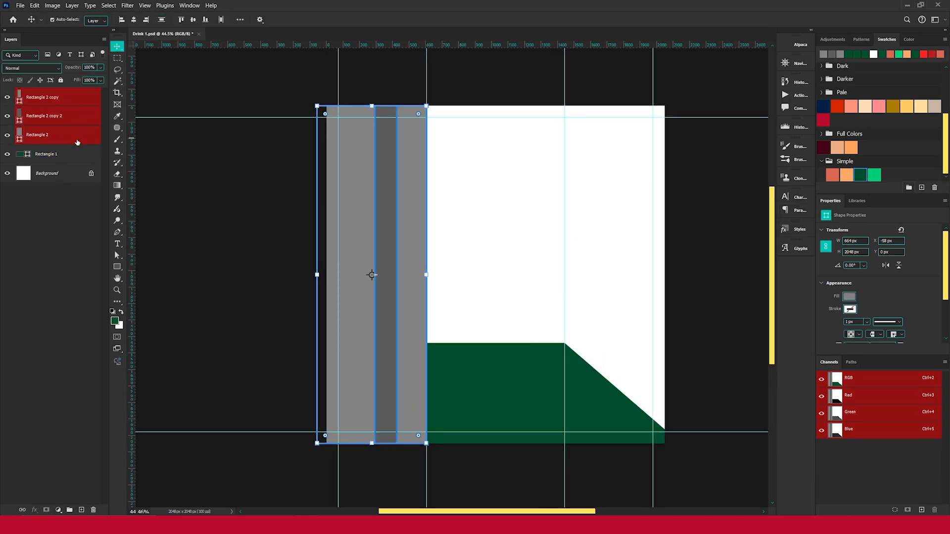
left_click_drag(76, 141, 74, 163)
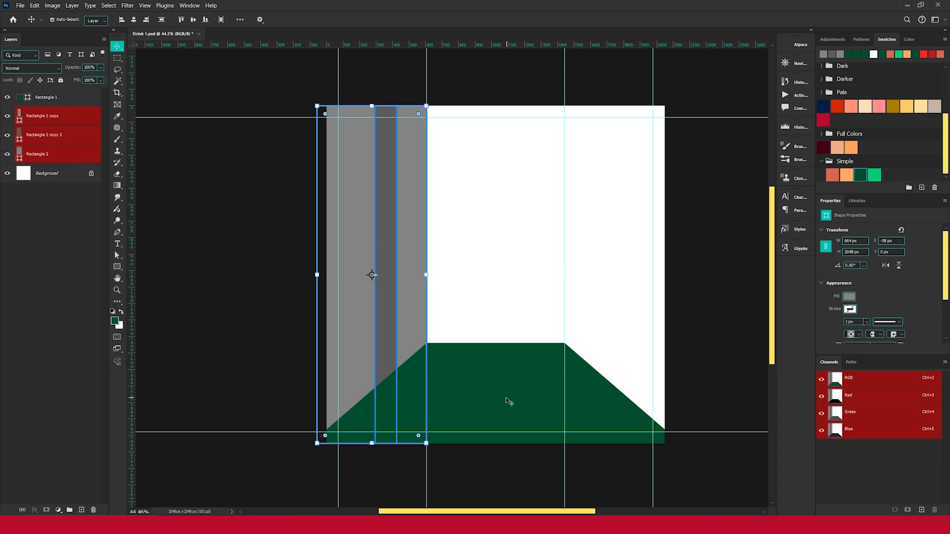
left_click(448, 404)
scroll(453, 332, "down", 2)
scroll(506, 346, "up", 3)
scroll(507, 345, "down", 1)
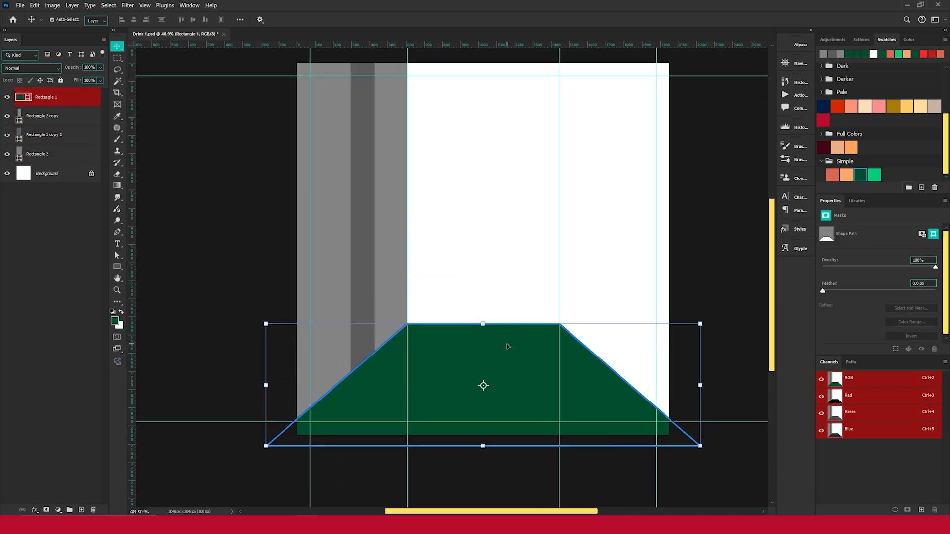
scroll(484, 301, "up", 2)
- Group the three gray rectangles and name the group wall
left_click(349, 277)
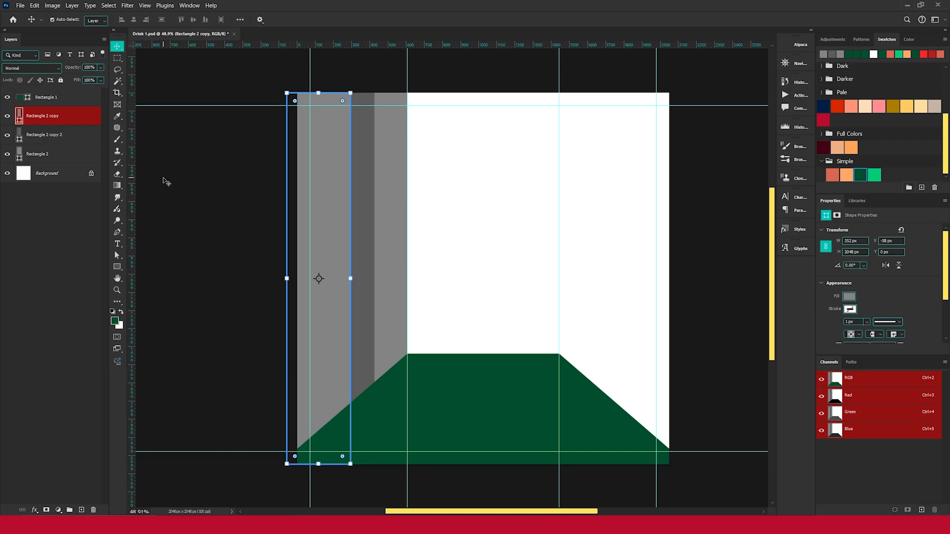
left_click(52, 157, "ctrl")
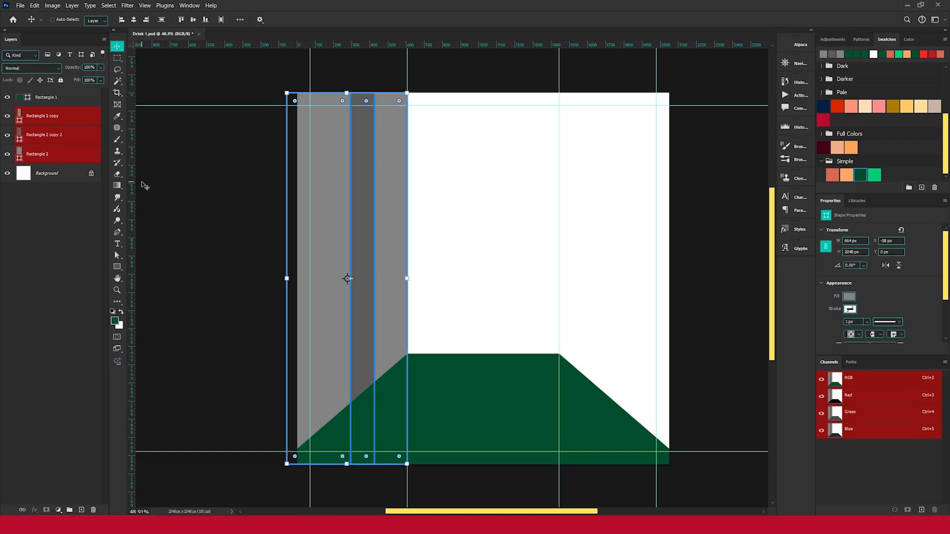
key("ctrl+g")
double_click(42, 113)
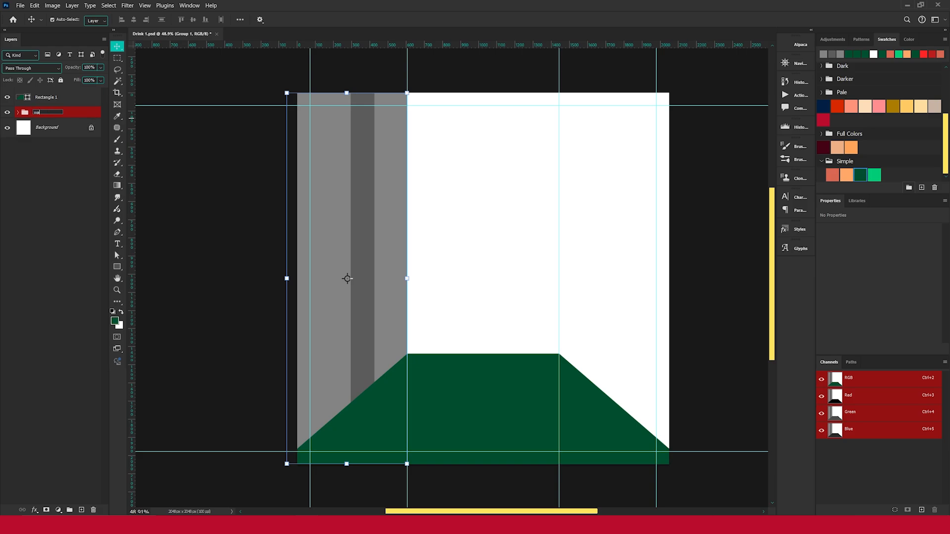
key("Return")
- Duplicate the wall group, flip the copy horizontally and move it to the canvas's right side, aligned with the floor's back-right corner
key("ctrl+j")
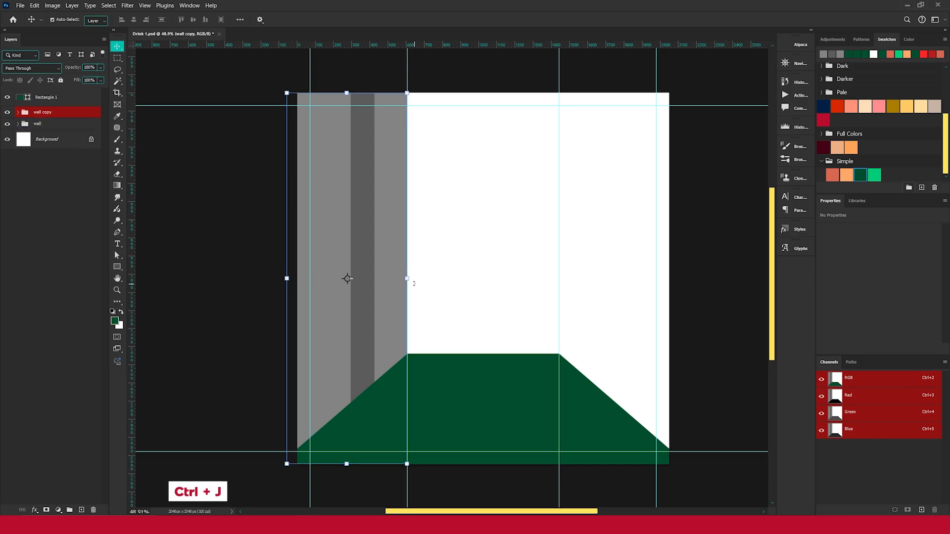
key("ctrl+t")
right_click(365, 240)
left_click(391, 423)
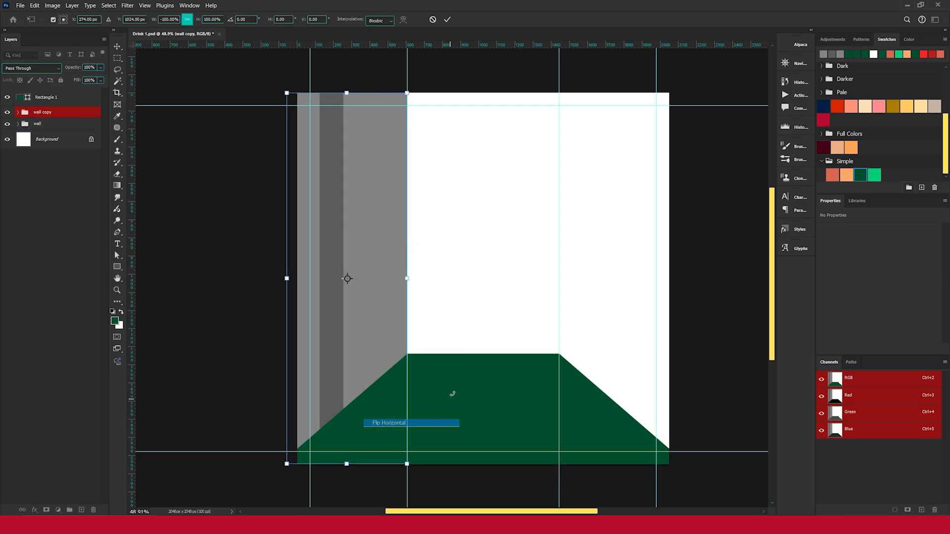
left_click_drag(332, 309, 603, 319)
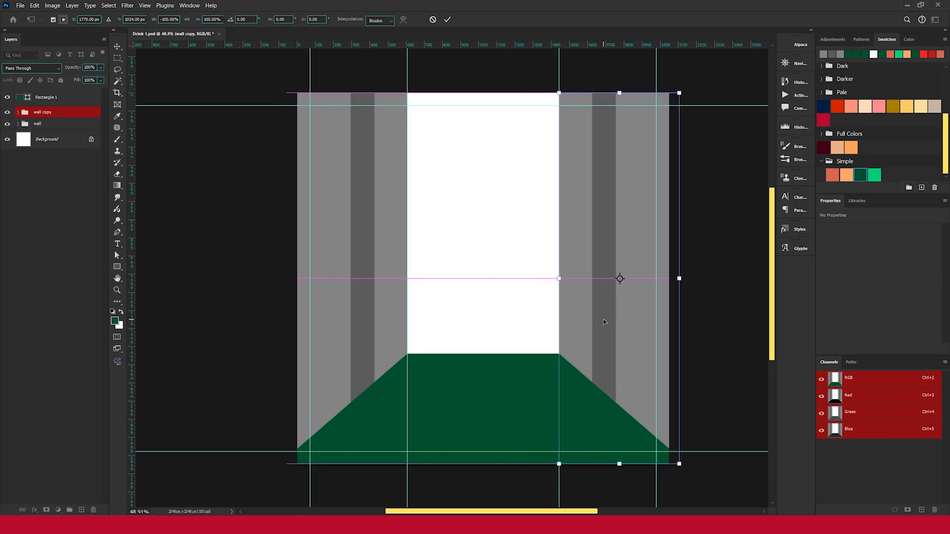
left_click(447, 19)
scroll(499, 240, "down", 2)
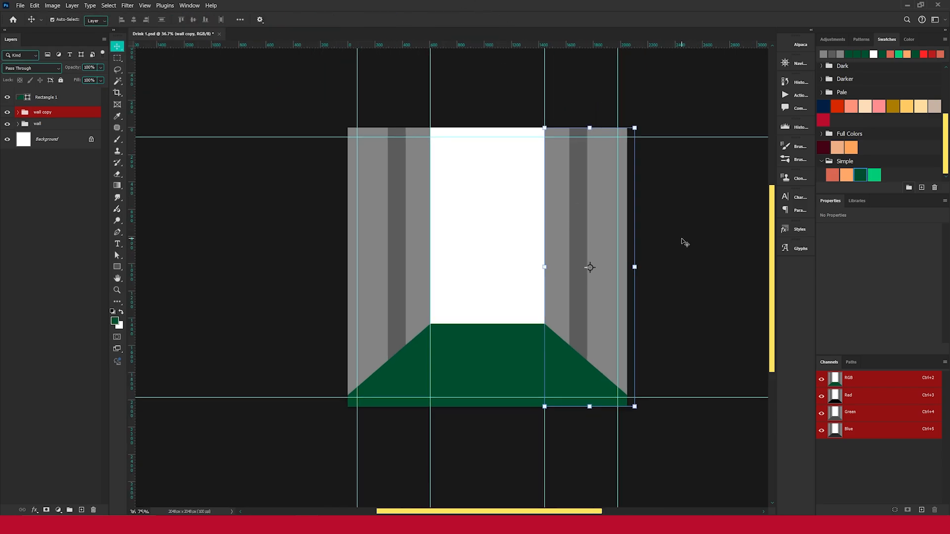
- Place the Drink 1.png image at the center of the canvas
scroll(515, 324, "up", 3)
scroll(478, 284, "up", 3)
scroll(488, 284, "down", 2)
scroll(487, 292, "up", 2)
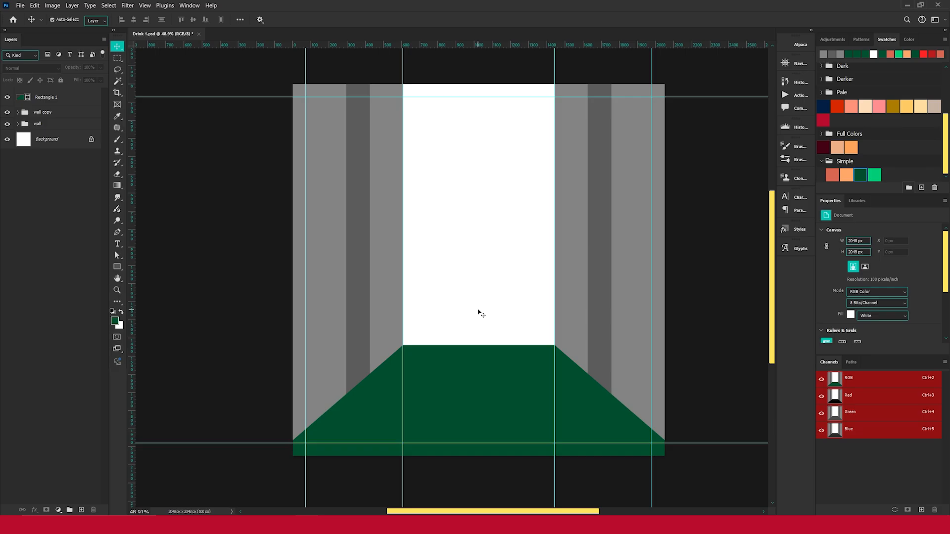
left_click_drag(481, 314, 481, 314)
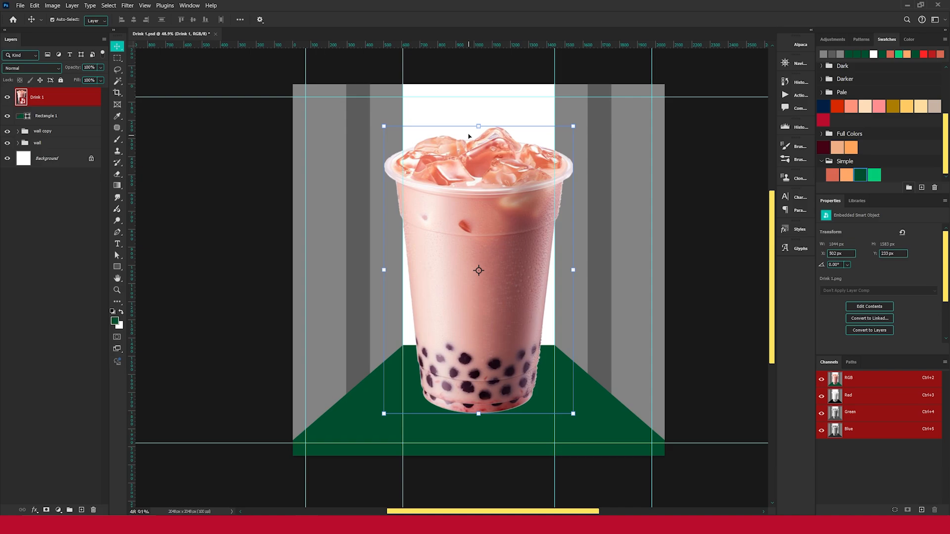
- Scale the drink to about 73%, rotate it about 9.4° clockwise and position it on the right half of the floor
key("ctrl+t")
left_click_drag(479, 126, 478, 211)
left_click_drag(494, 265, 522, 276)
left_click_drag(526, 202, 542, 206)
left_click_drag(521, 261, 554, 279)
left_click_drag(571, 228, 558, 227)
mouse_move(573, 275)
left_mouse_down()
mouse_move(579, 282)
mouse_move(583, 274)
left_mouse_up()
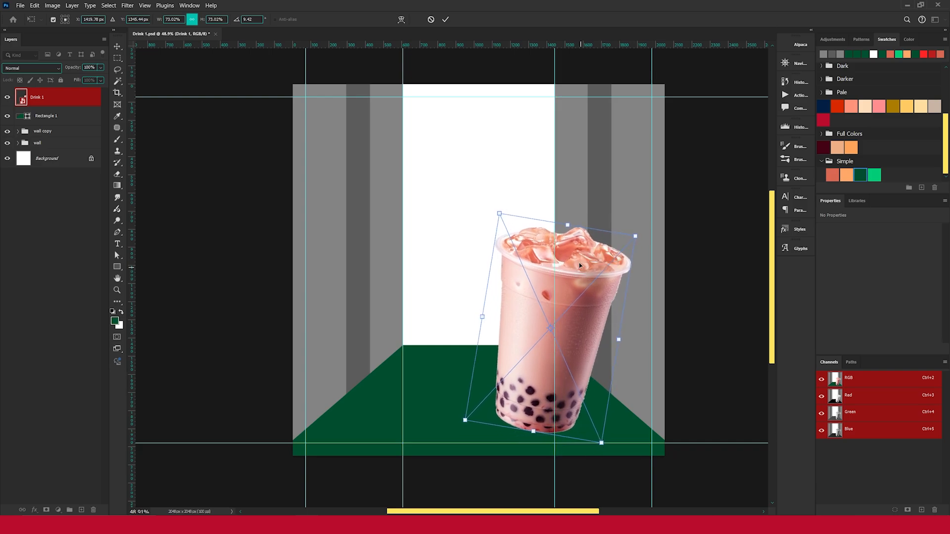
left_click(446, 18)
- Duplicate the drink, flip the copy horizontally, scale it to about 58% and place it further back on the floor's left side
key("ctrl+j")
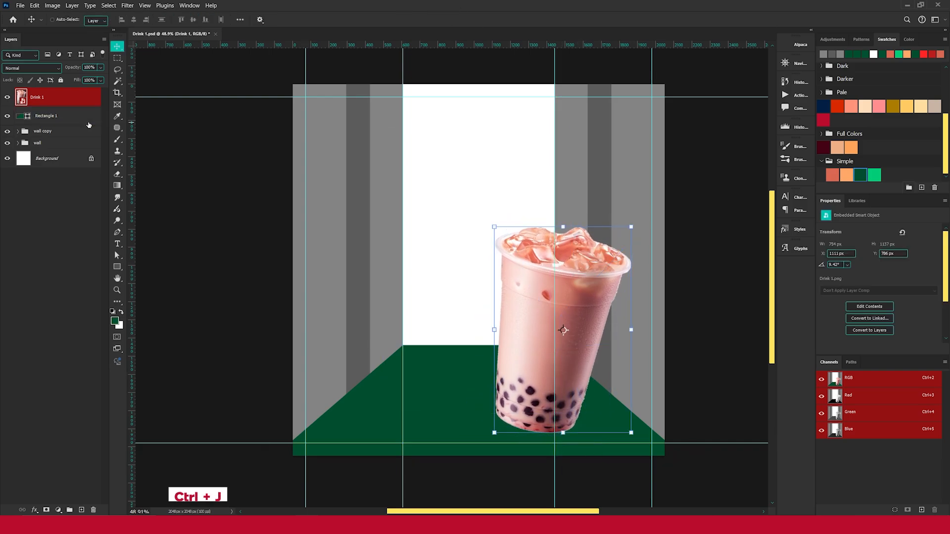
key("ctrl+t")
right_click(571, 248)
left_click(598, 417)
left_click_drag(622, 347, 479, 350)
left_click_drag(437, 432, 437, 399)
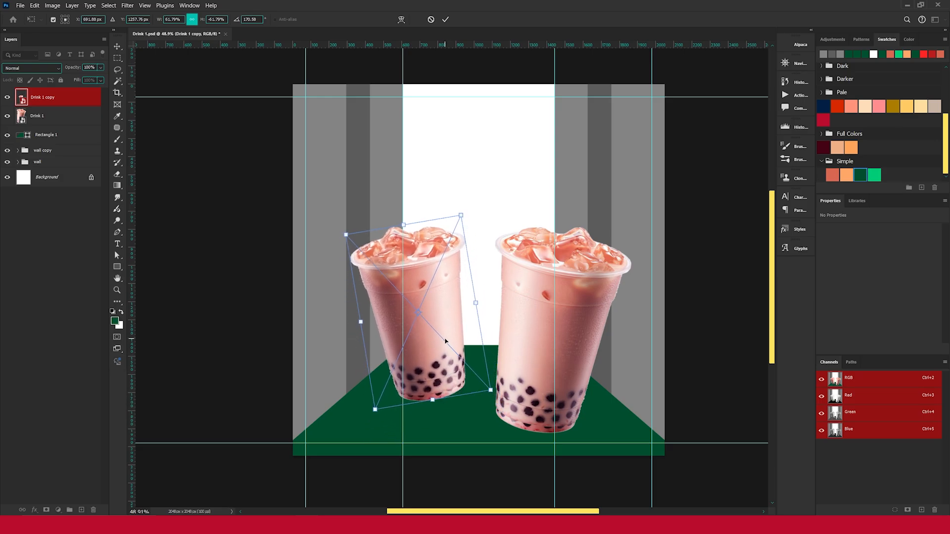
left_click_drag(447, 343, 434, 341)
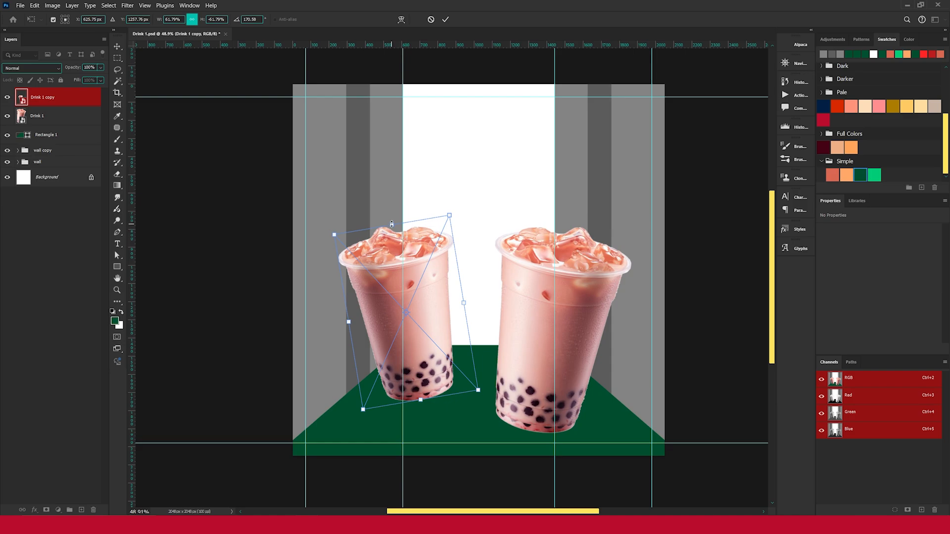
left_click_drag(392, 224, 392, 231)
left_click_drag(429, 287, 423, 275)
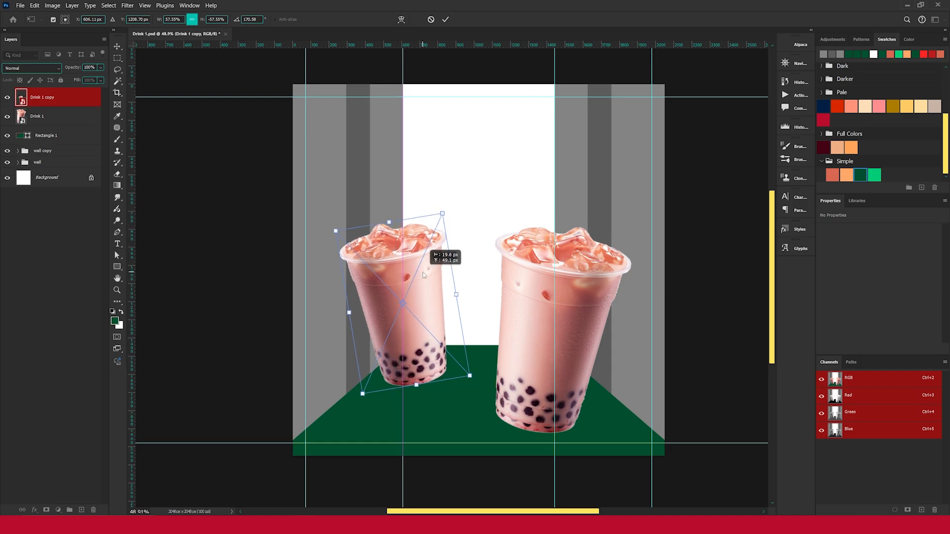
left_click(446, 19)
- Enlarge the right drink slightly, to about 779 by 1176 px
left_click(544, 411)
left_click_drag(567, 438, 539, 441)
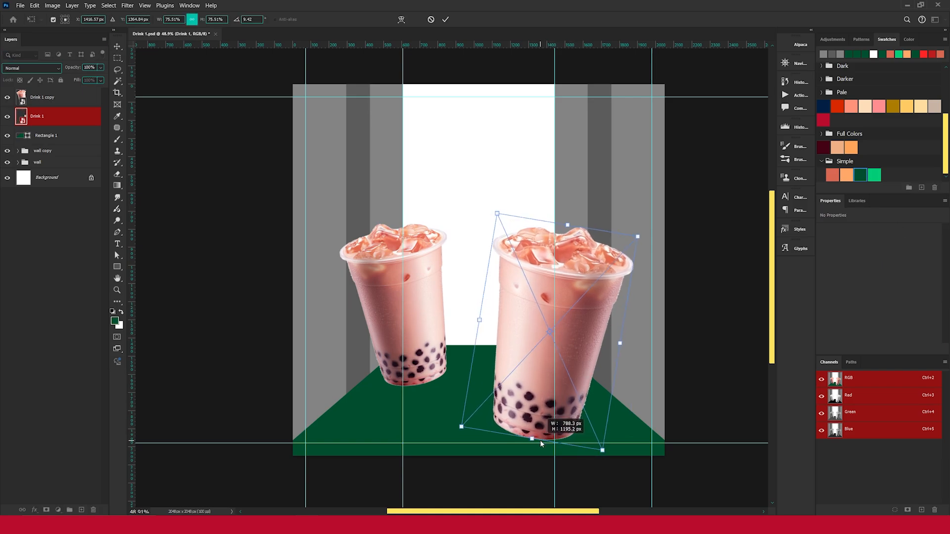
left_click(446, 20)
- Enlarge the left drink slightly, to about 624 by 942 px
left_click(436, 316)
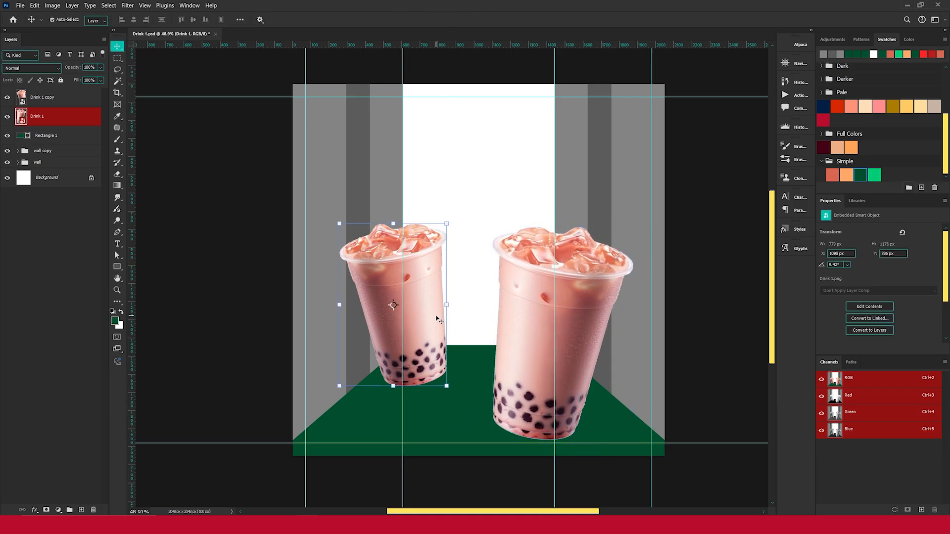
key("ctrl+t")
left_click_drag(393, 385, 418, 396)
left_click(445, 20)
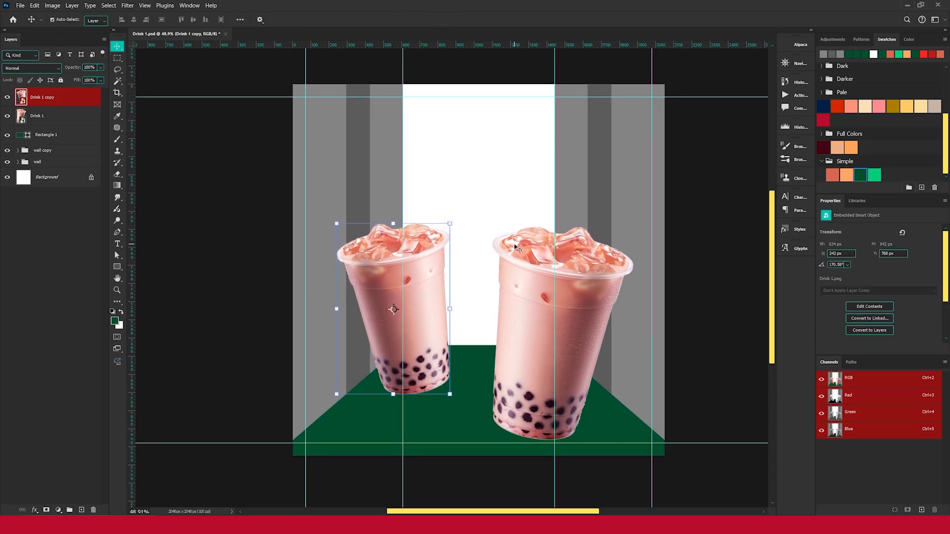
scroll(500, 270, "up", 2)
scroll(500, 270, "down", 1)
scroll(489, 264, "down", 2)
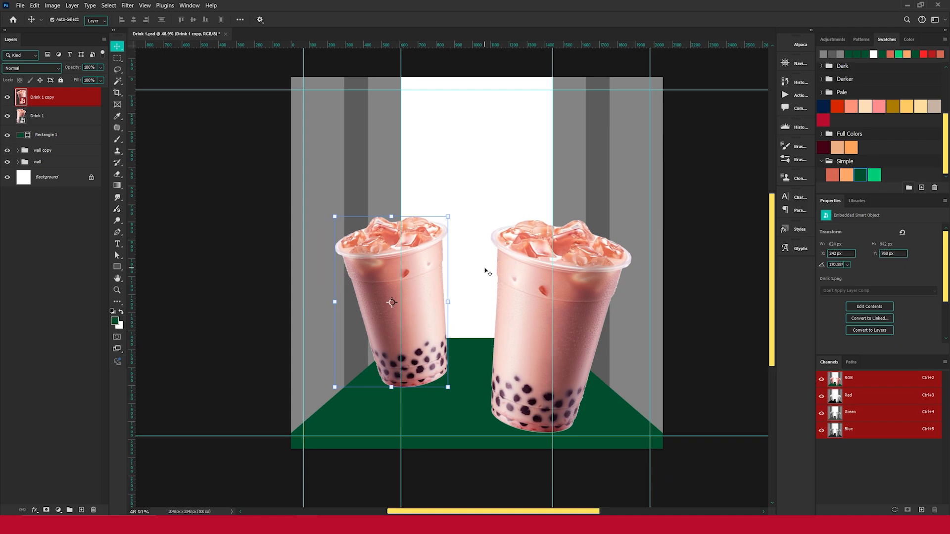
scroll(485, 284, "up", 1)
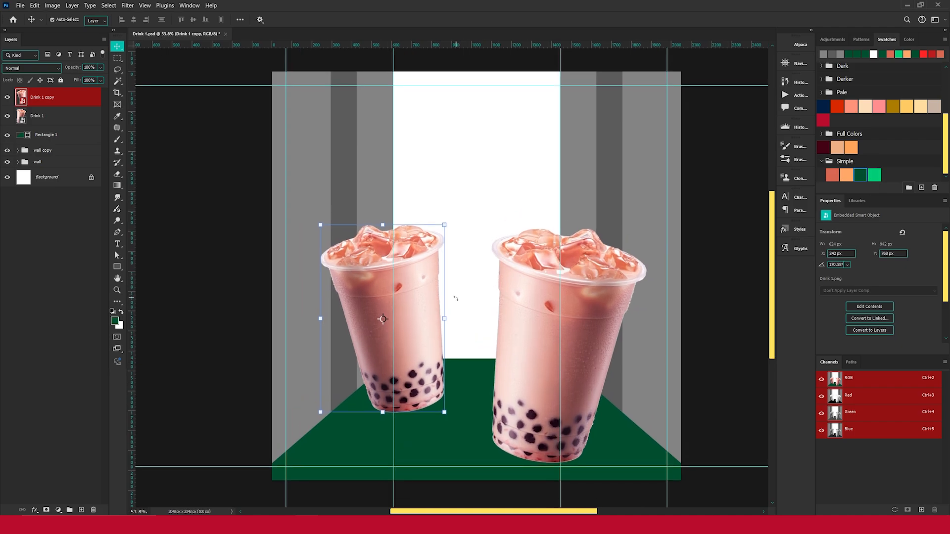
scroll(463, 255, "down", 1)
scroll(463, 254, "up", 1)
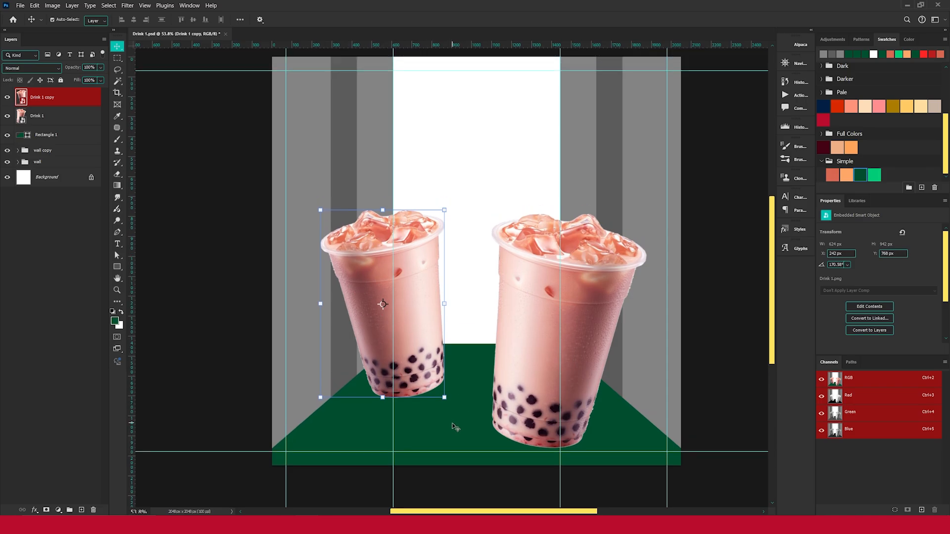
- Group the two drink layers and name the group Drink
left_click(37, 115)
left_click(42, 97, "shift")
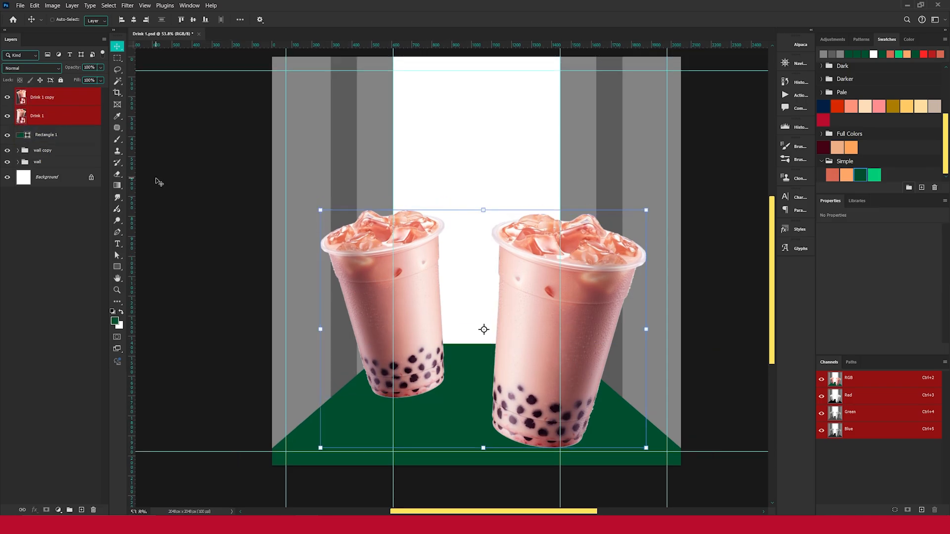
key("ctrl+g")
double_click(40, 93)
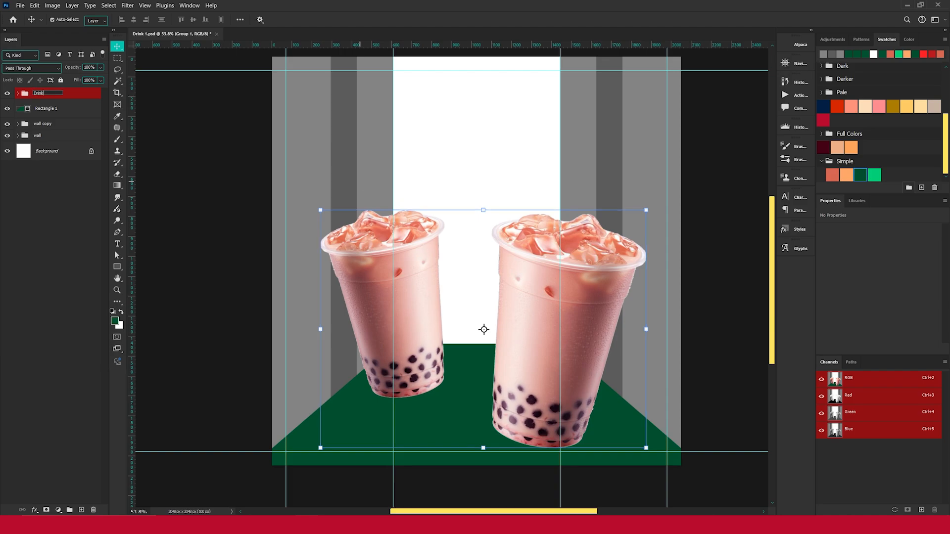
key("Return")
- Center the Drink group horizontally on the whole canvas and clear the selection
key("ctrl+a")
left_click(133, 20)
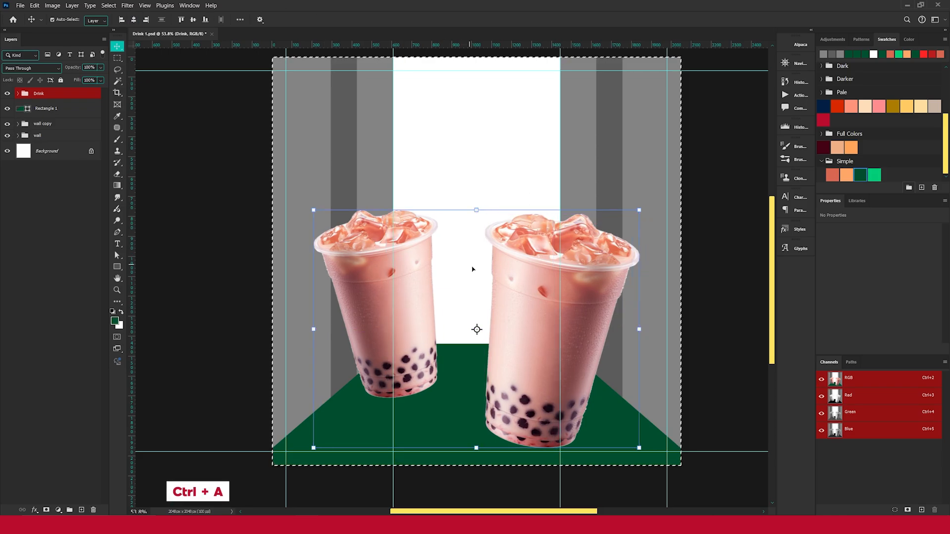
key("ctrl+d")
- Deselect all layers and hide the Drink group
scroll(428, 328, "down", 1)
left_click(715, 251)
scroll(678, 269, "down", 1)
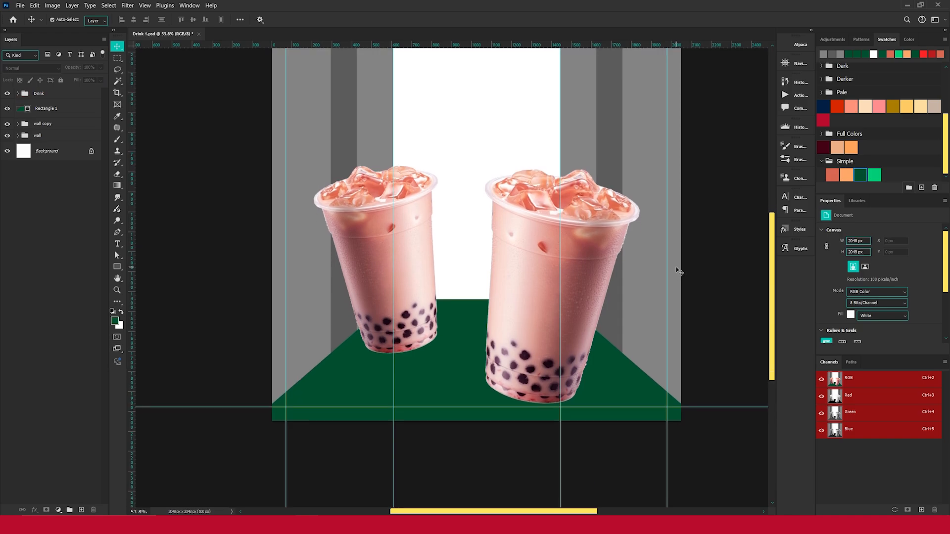
left_click(7, 93)
scroll(513, 276, "down", 1)
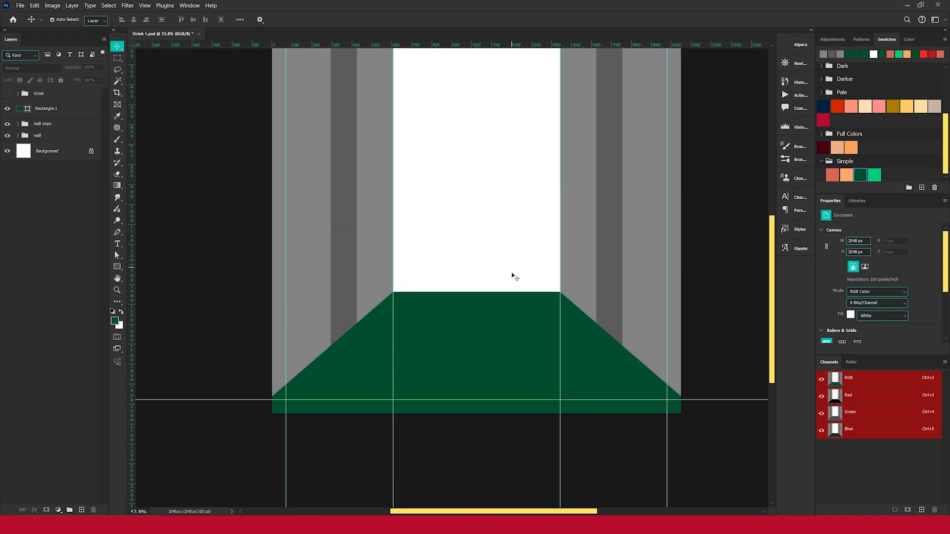
- Add a Solid Color fill layer in bright green 00cc77 directly above the floor shape
left_click(381, 378)
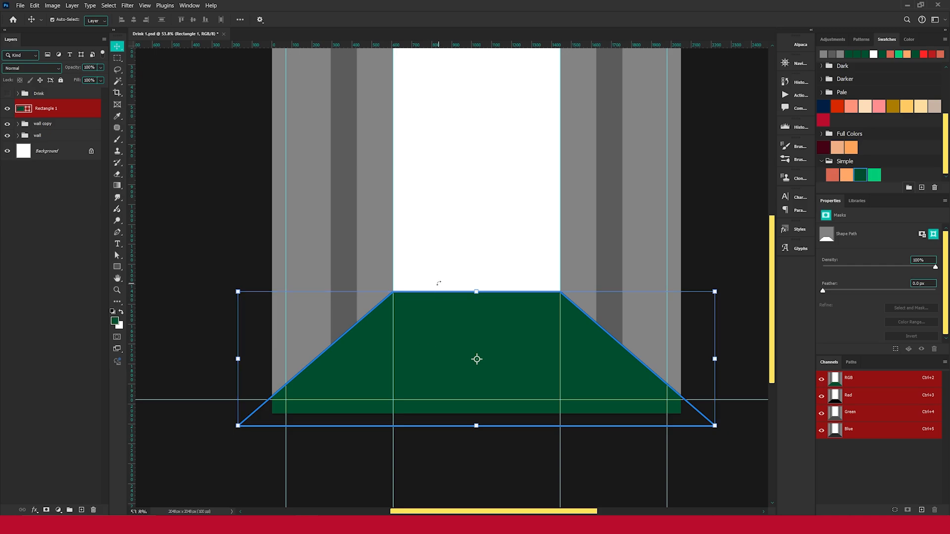
left_click(59, 510)
left_click(69, 348)
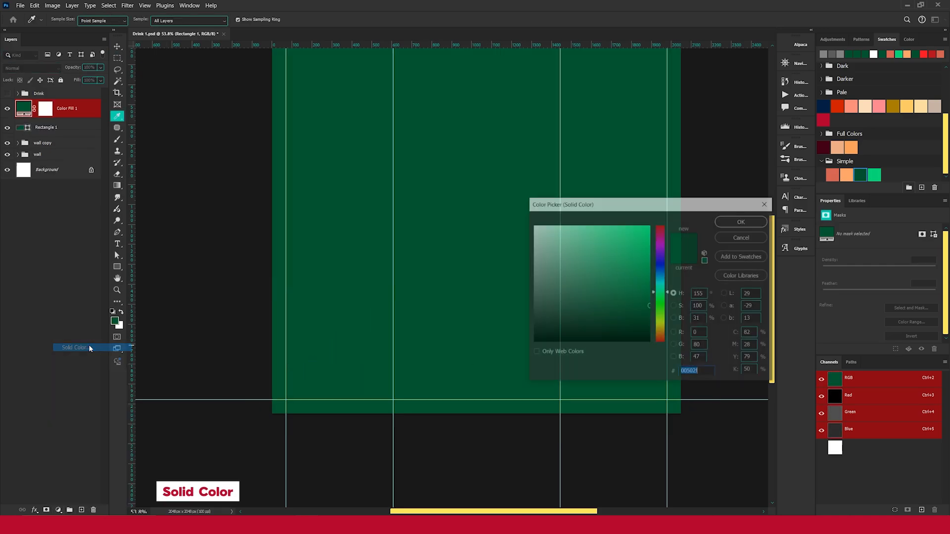
left_click(876, 175)
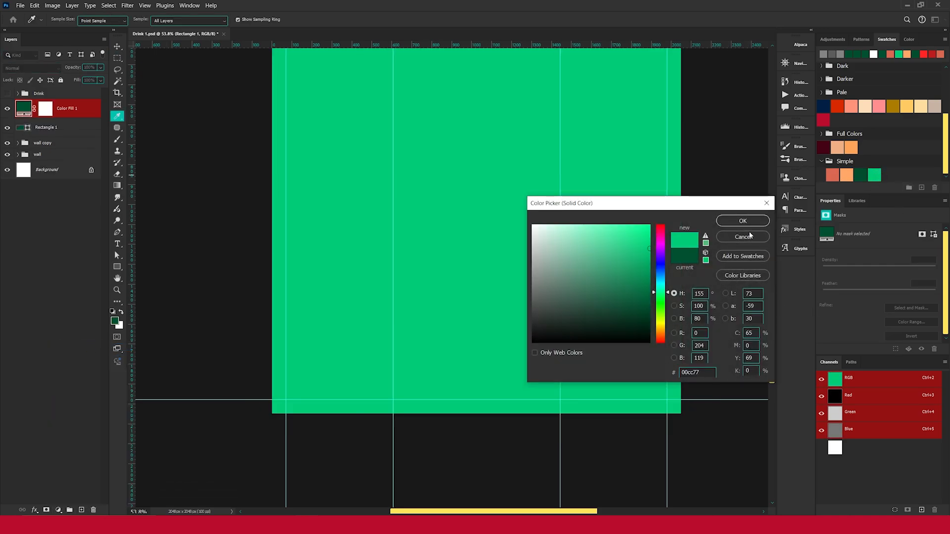
left_click_drag(634, 207, 638, 145)
left_click(707, 311)
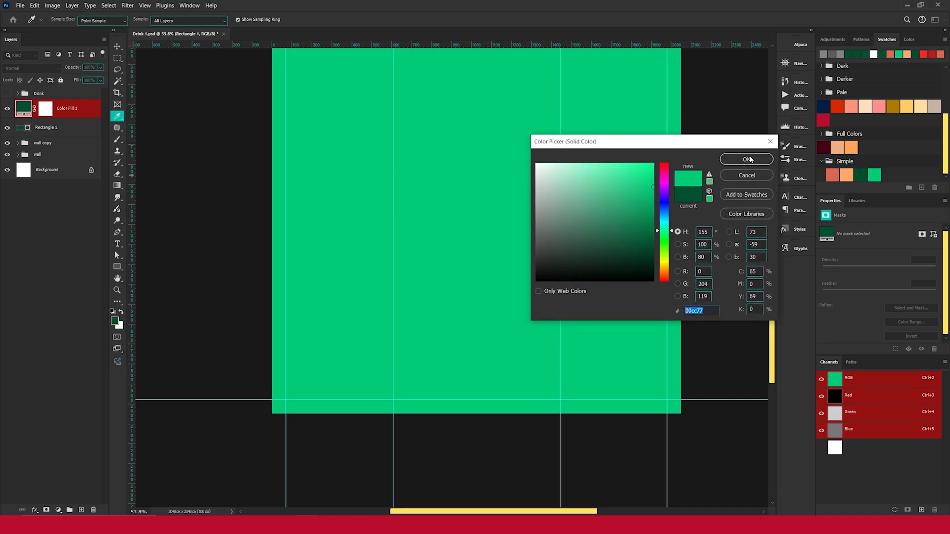
left_click(749, 159)
- Clip the bright green fill layer to the floor shape and set its blend mode to Screen
left_click(38, 127)
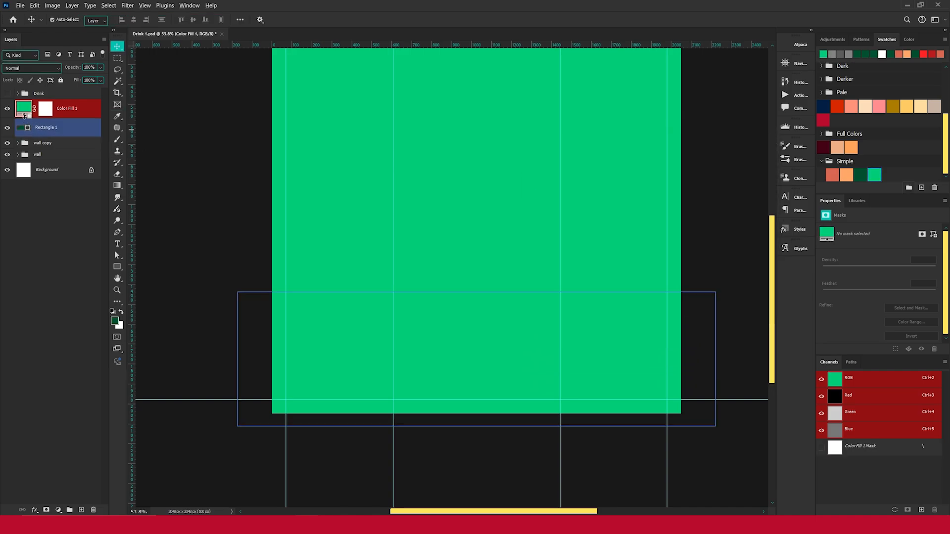
left_click(24, 117, "alt")
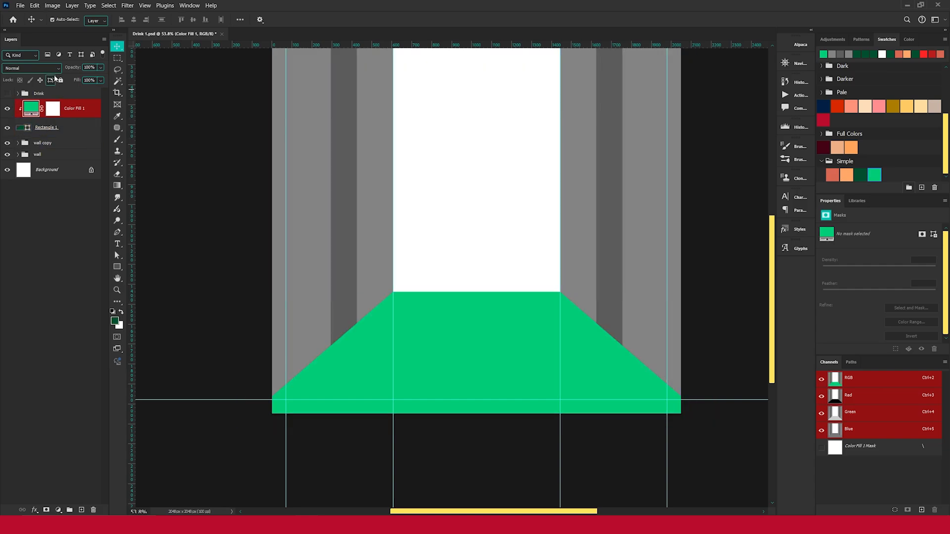
left_click(31, 68)
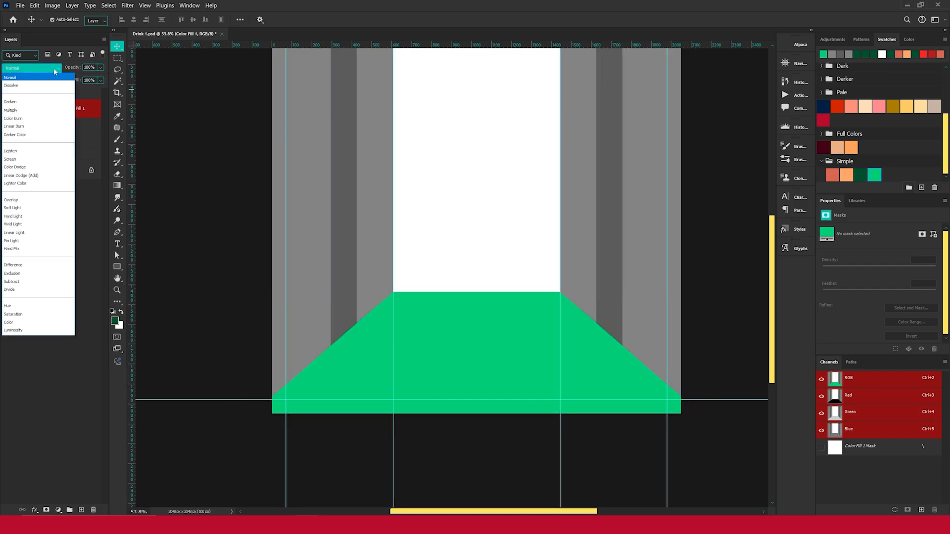
left_click(29, 161)
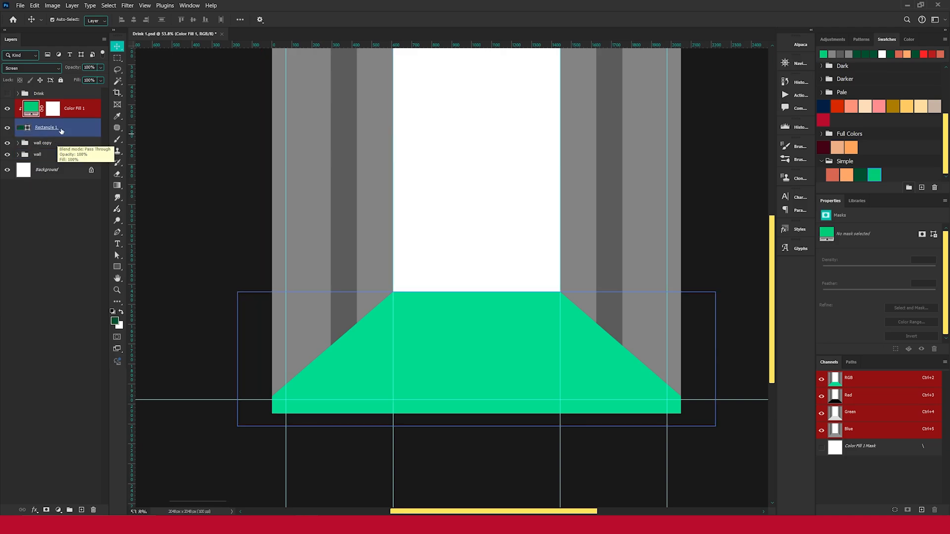
- Invert the green fill layer's mask to black and load the floor shape's outline as a selection
left_click(52, 109)
key("ctrl+i")
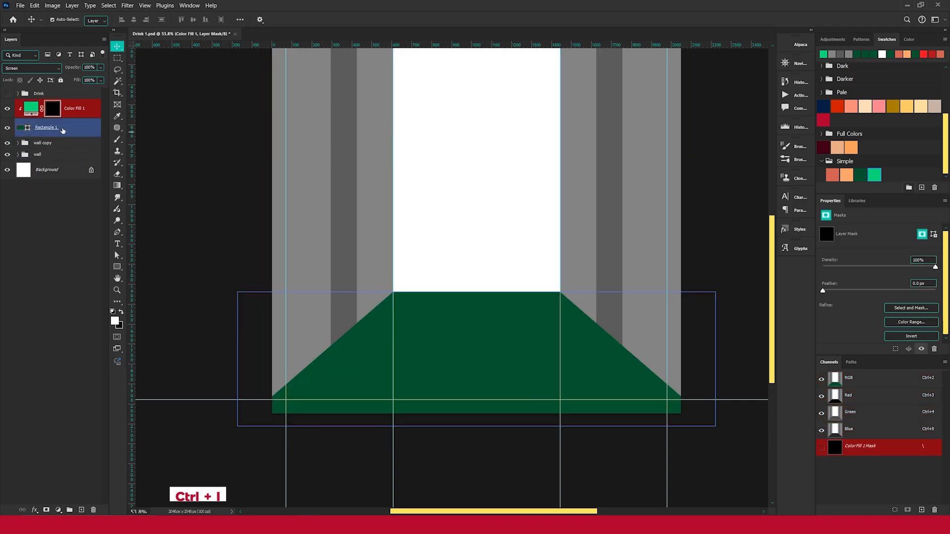
key("ctrl")
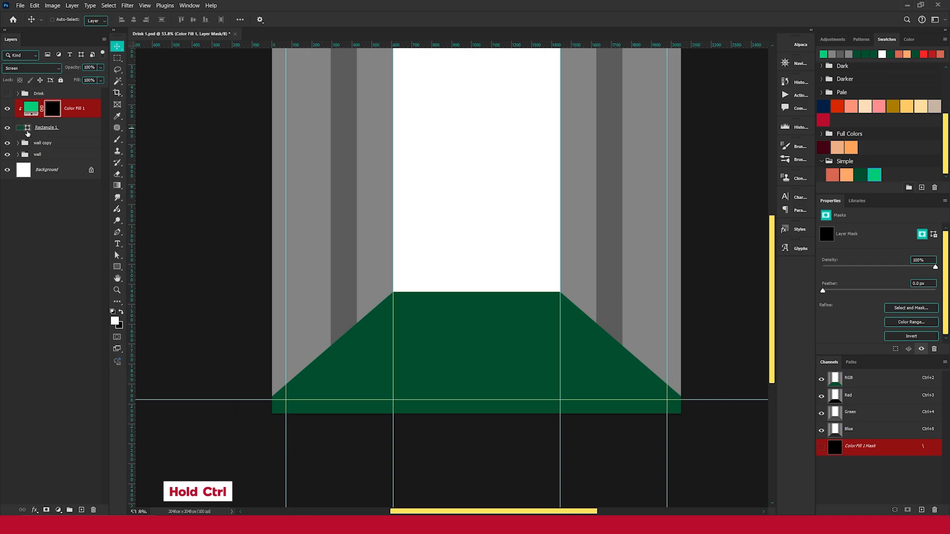
left_click(28, 128, "ctrl")
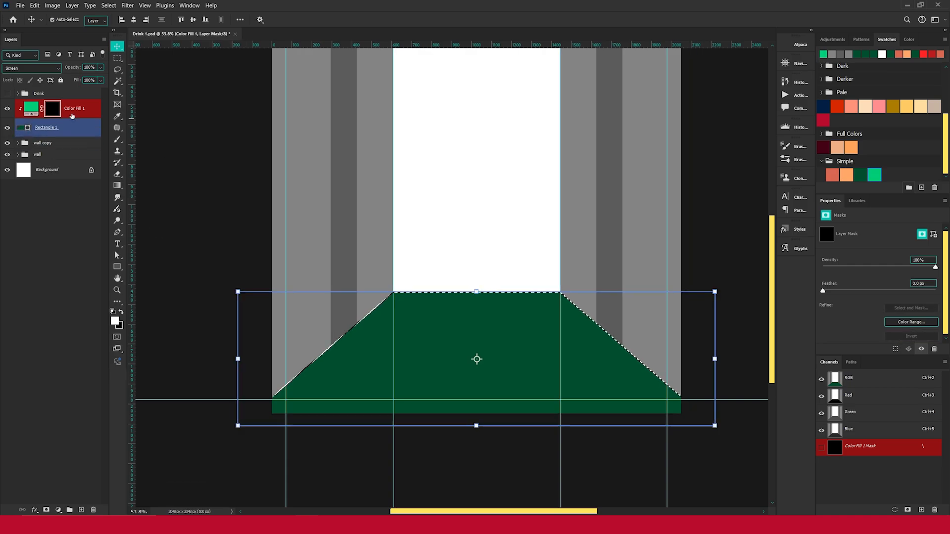
- Brush soft white on the mask along the floor's back and side edges to create a green glow, and clear the selection
left_click(118, 139)
scroll(460, 248, "down", 2)
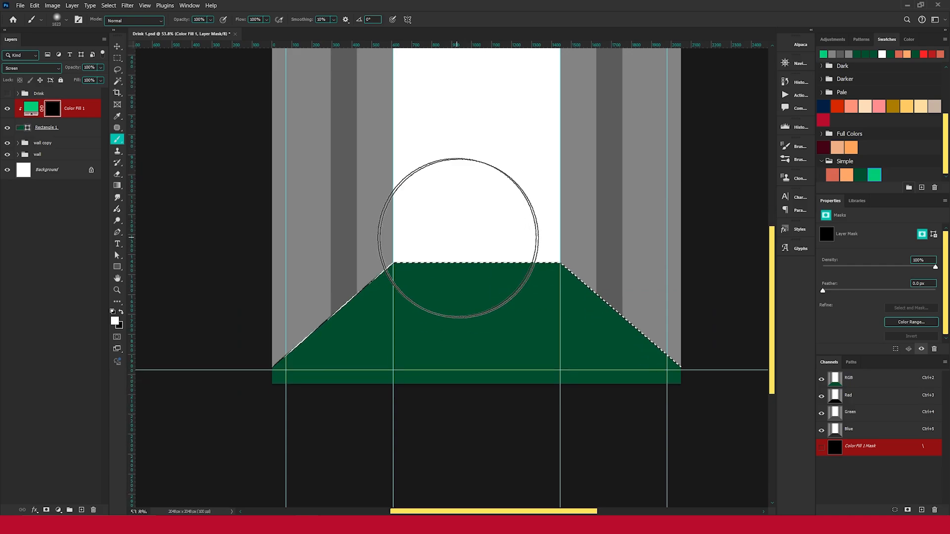
scroll(579, 237, "down", 2)
mouse_move(710, 287)
left_mouse_down()
mouse_move(574, 175)
mouse_move(607, 185)
mouse_move(412, 157)
mouse_move(513, 178)
mouse_move(401, 196)
mouse_move(431, 181)
mouse_move(343, 233)
left_mouse_up()
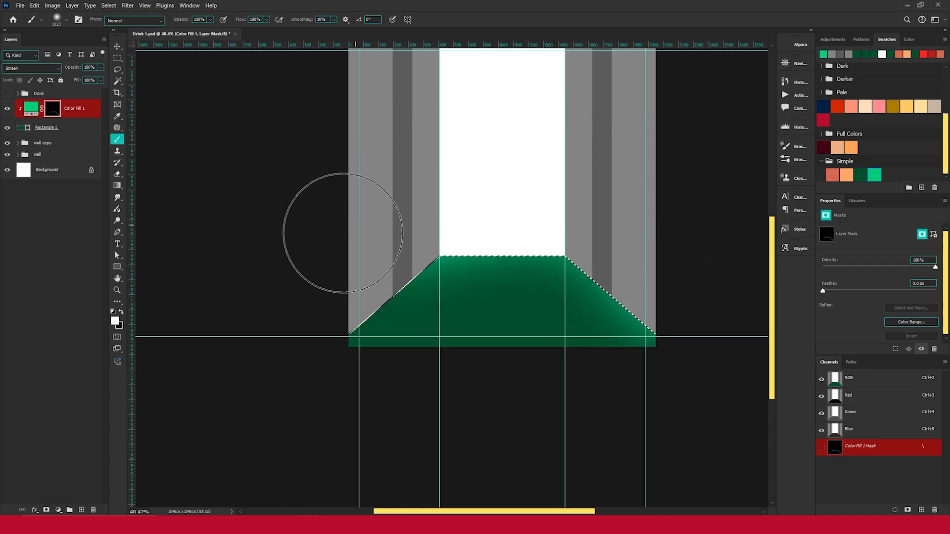
left_click_drag(365, 203, 270, 319)
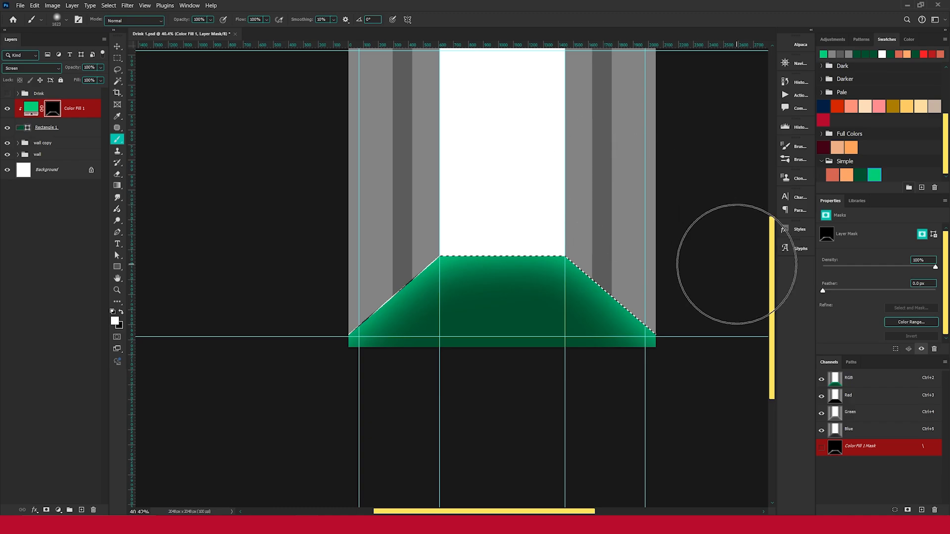
scroll(483, 256, "up", 2)
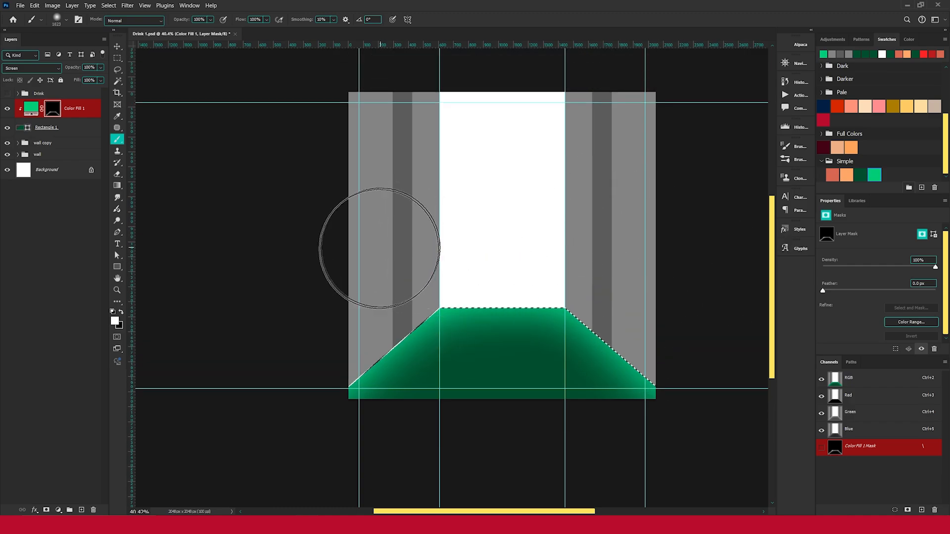
key("ctrl+d")
scroll(518, 291, "down", 1)
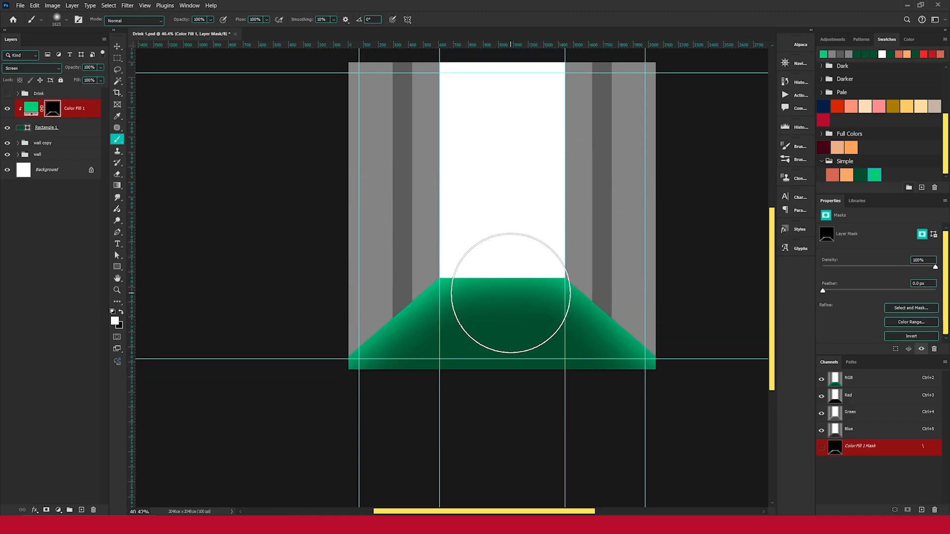
- Place the background 11 sky image in the document and move its layer below the wall groups, above Background
key("v")
scroll(531, 317, "up", 1)
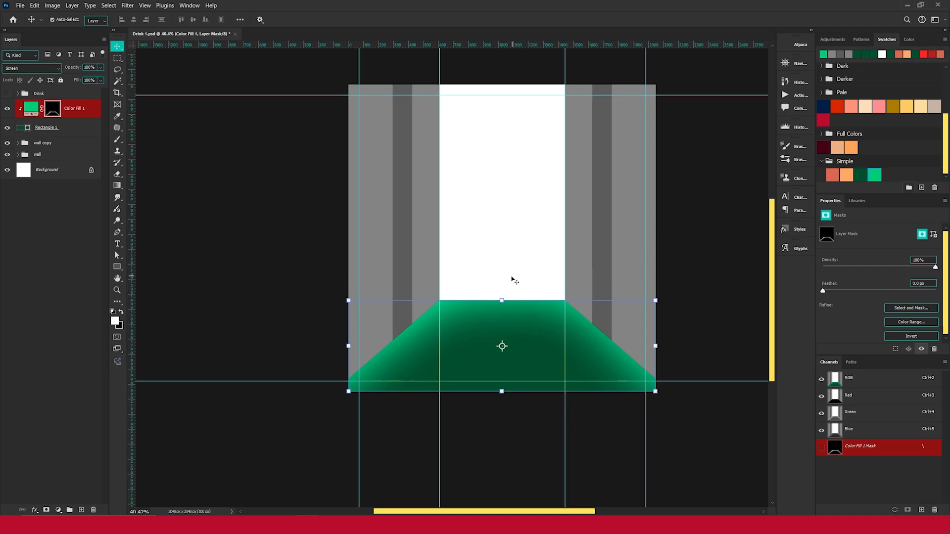
scroll(512, 280, "down", 1)
scroll(554, 255, "up", 2)
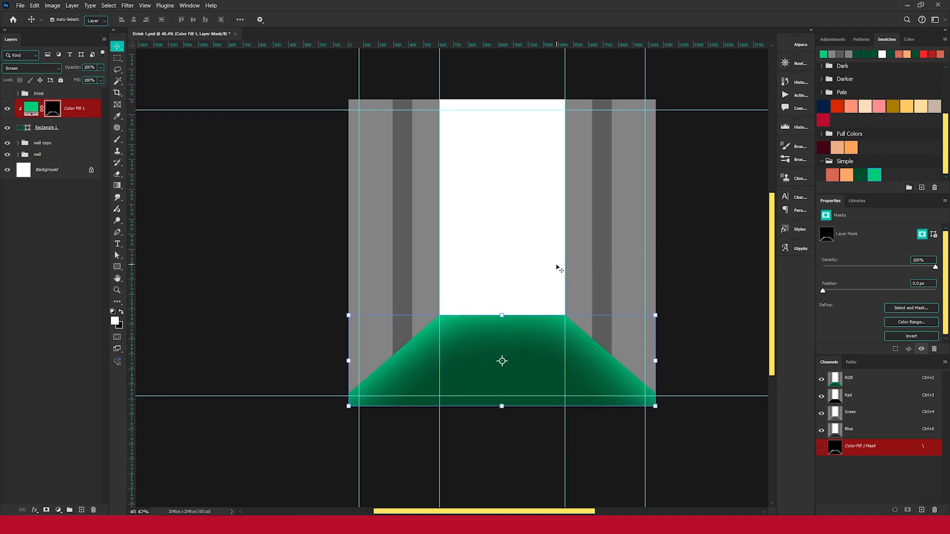
left_click_drag(543, 270, 488, 252)
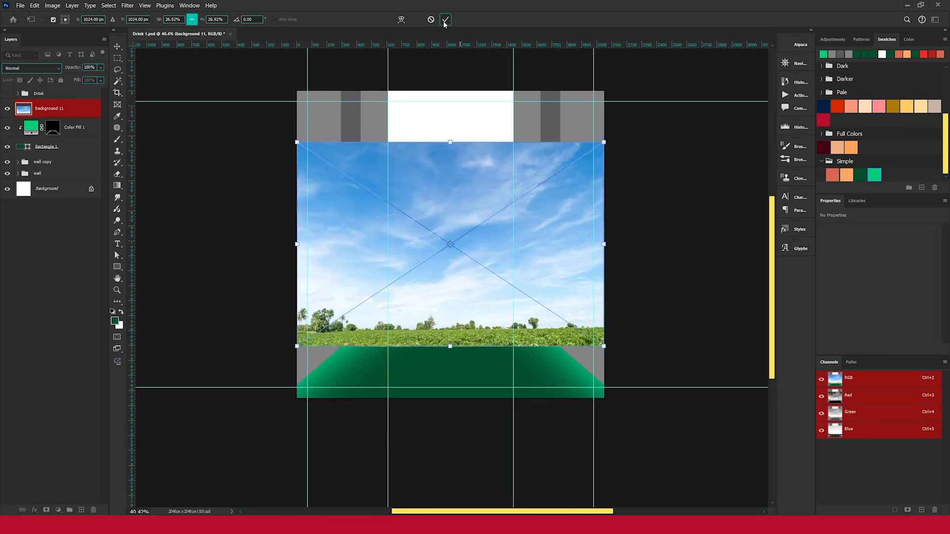
left_click(443, 18)
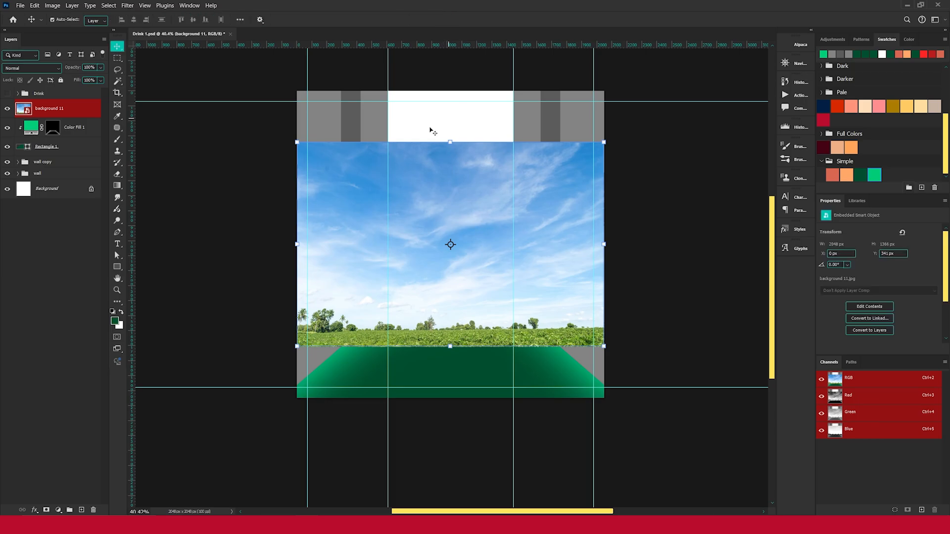
left_click_drag(67, 105, 54, 179)
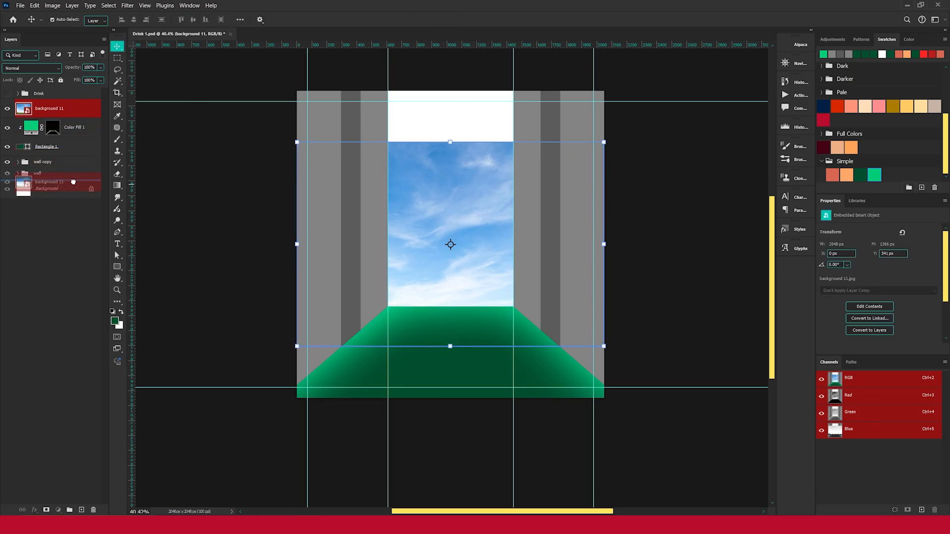
- Enlarge the sky image to about 3160 by 2106 px and shift it so clouds fill the opening between the walls
left_click_drag(449, 143, 451, 70)
left_click_drag(455, 343, 452, 367)
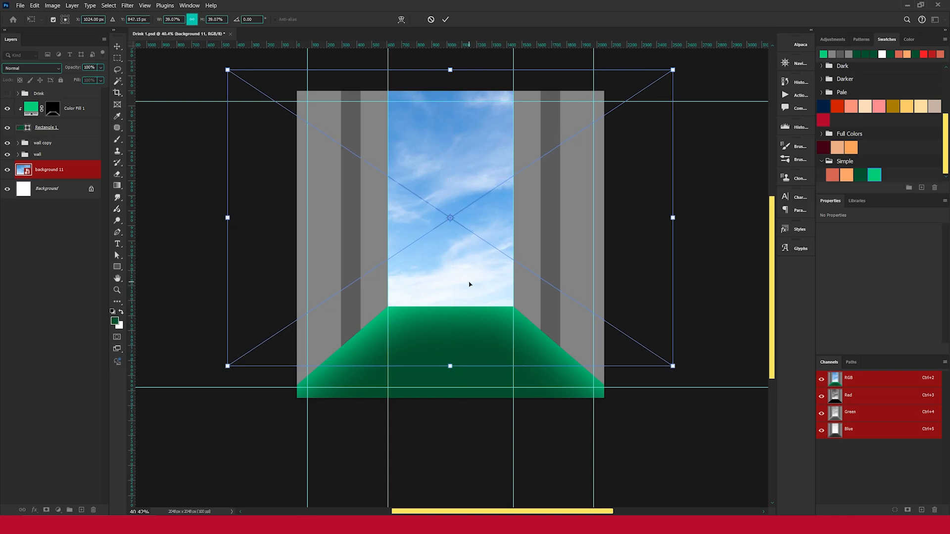
left_click_drag(469, 282, 515, 291)
left_click_drag(494, 366, 494, 387)
left_click_drag(493, 70, 494, 71)
left_click(445, 20)
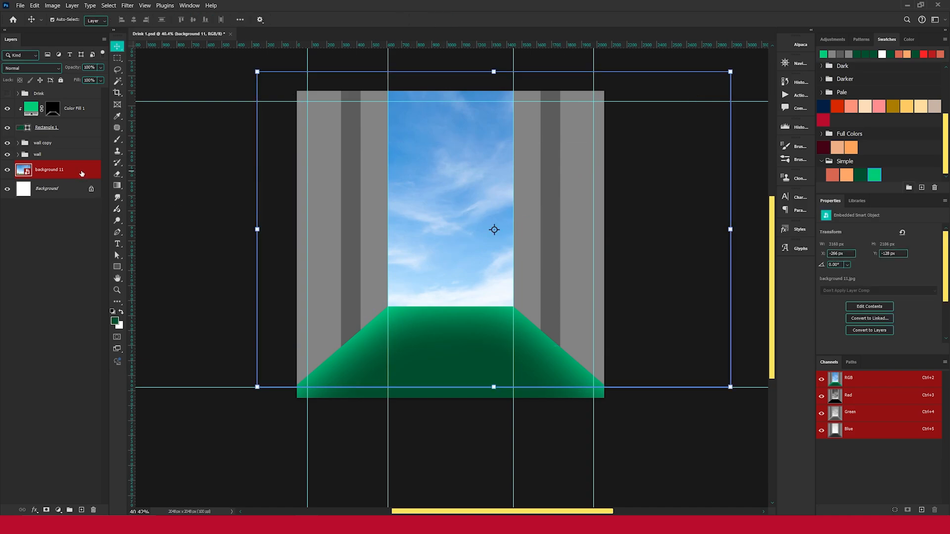
- Add a Selective Color adjustment above the sky image, with Cyan at +40% for Cyans and +37% for Blues
left_click(58, 510)
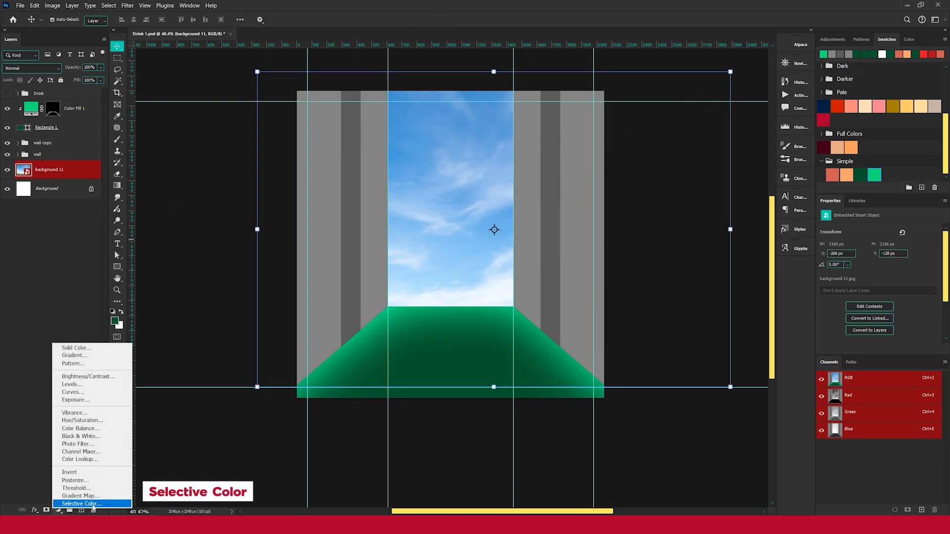
left_click(82, 504)
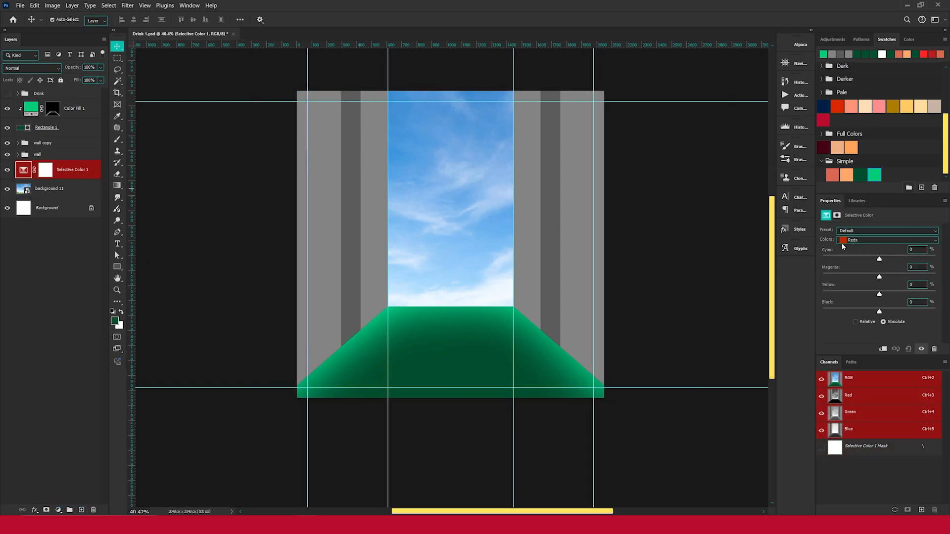
left_click(861, 241)
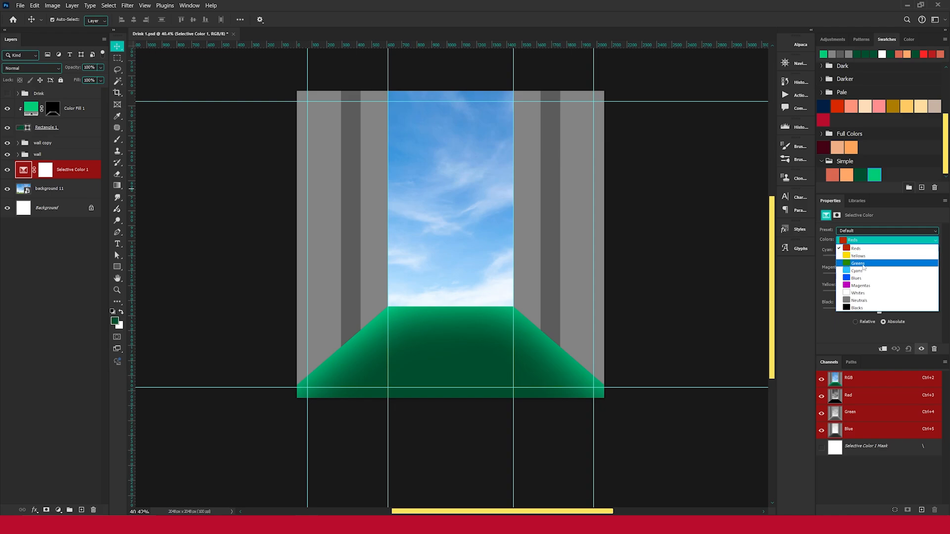
left_click(865, 271)
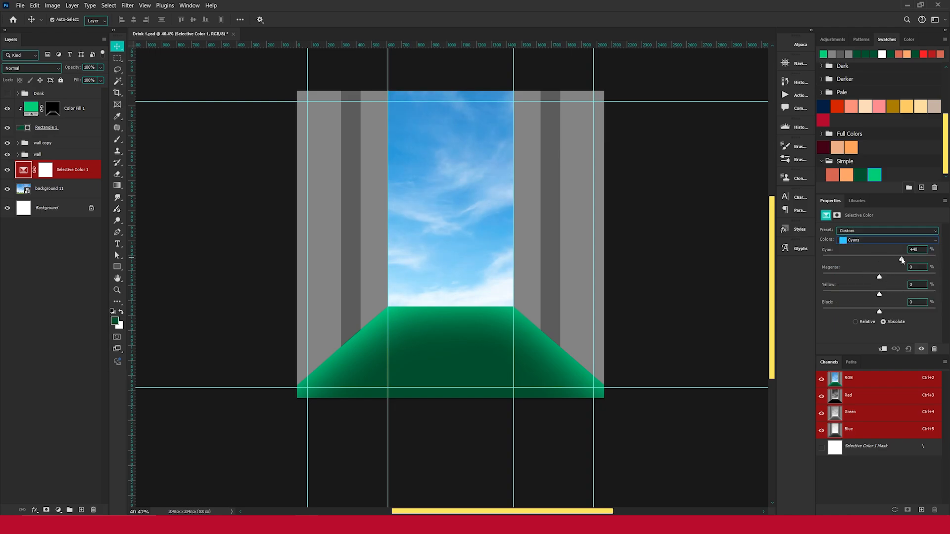
left_click(868, 240)
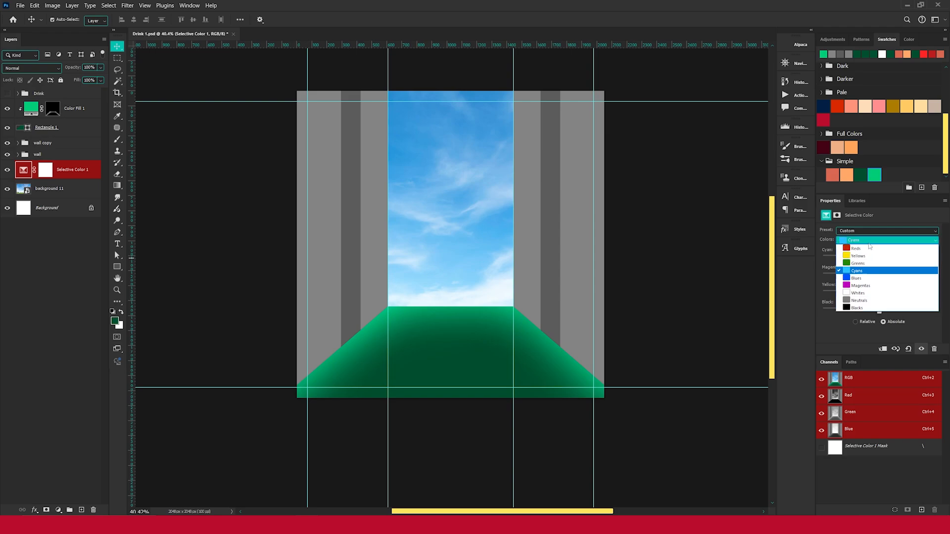
left_click(870, 276)
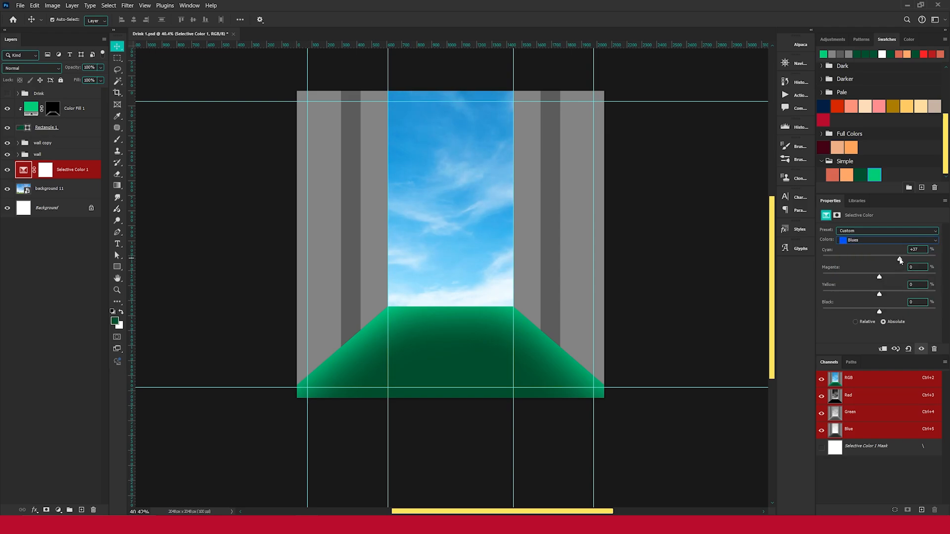
- Add a white ffffff Solid Color fill layer above the Selective Color adjustment and set its blend mode to Screen
left_click(45, 170)
left_click(58, 511)
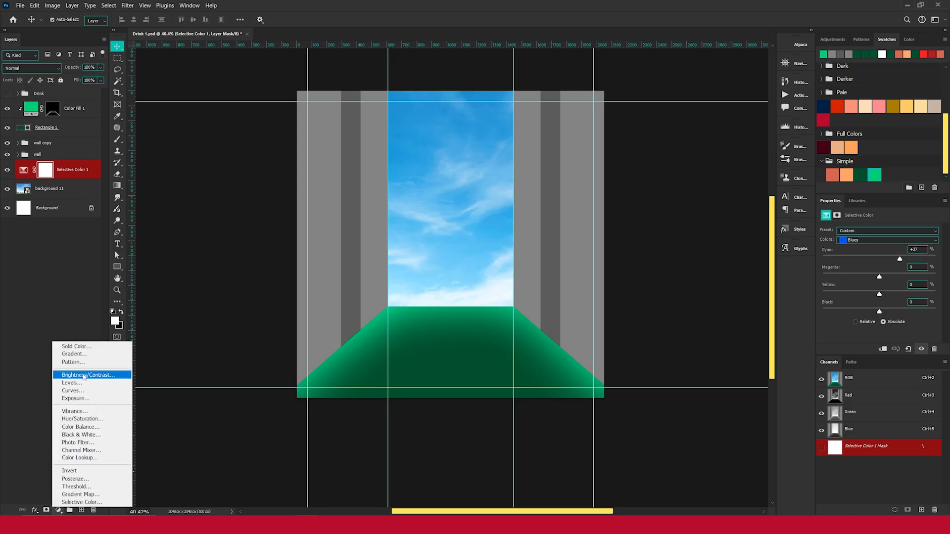
left_click(69, 345)
type("ffffff")
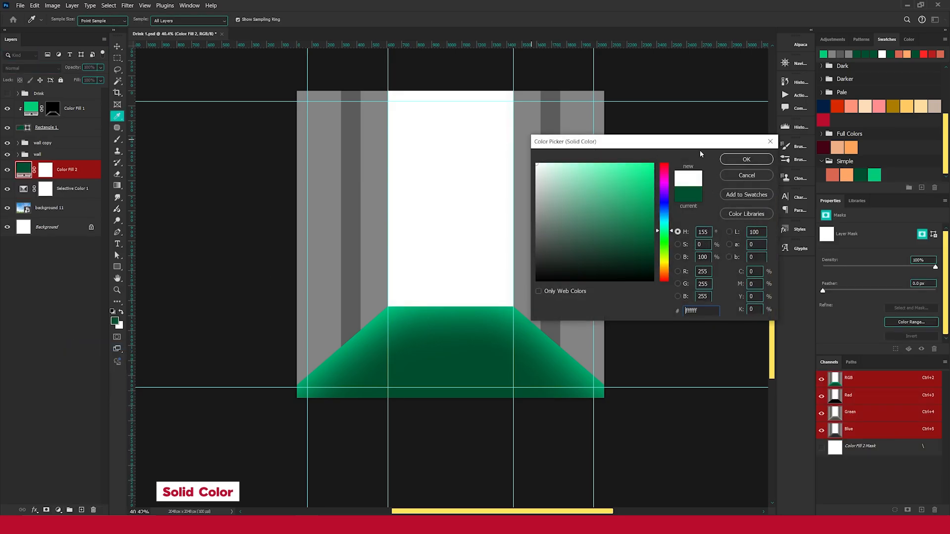
left_click(746, 160)
left_click(45, 69)
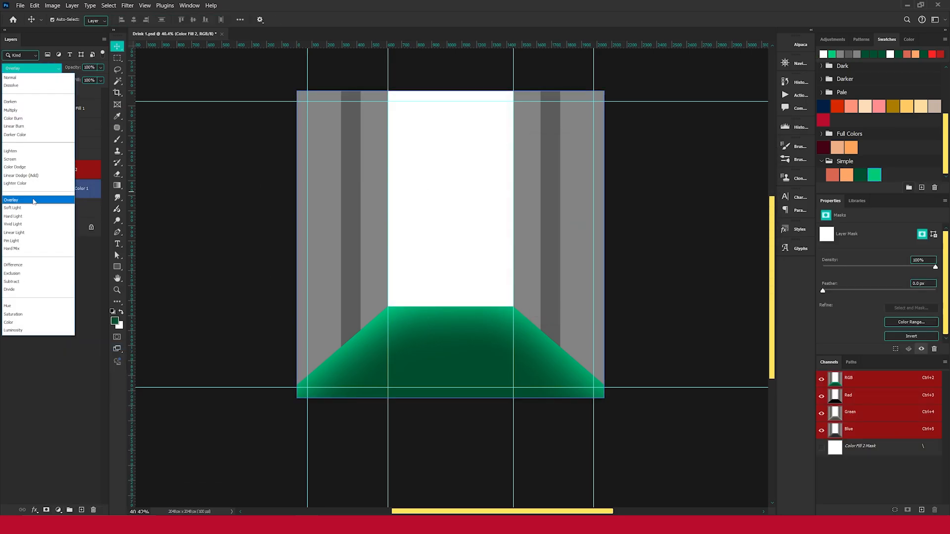
left_click(23, 163)
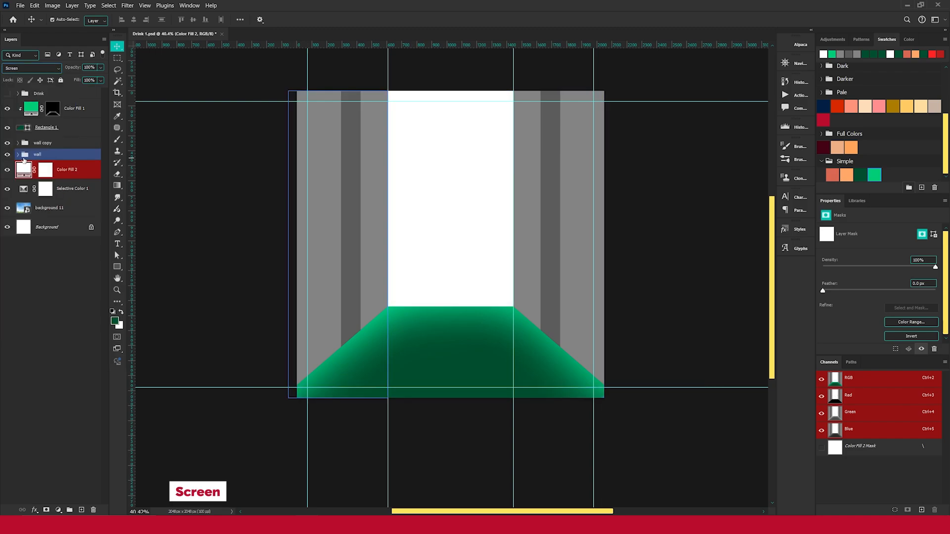
- Invert the white fill layer's mask to black and activate the Brush tool for painting on it
left_click(45, 169)
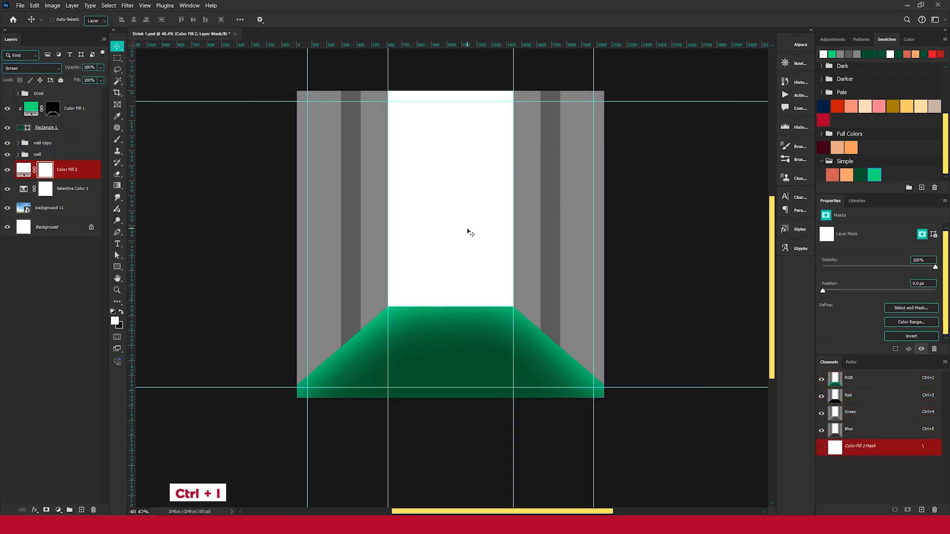
key("ctrl+i")
key("b")
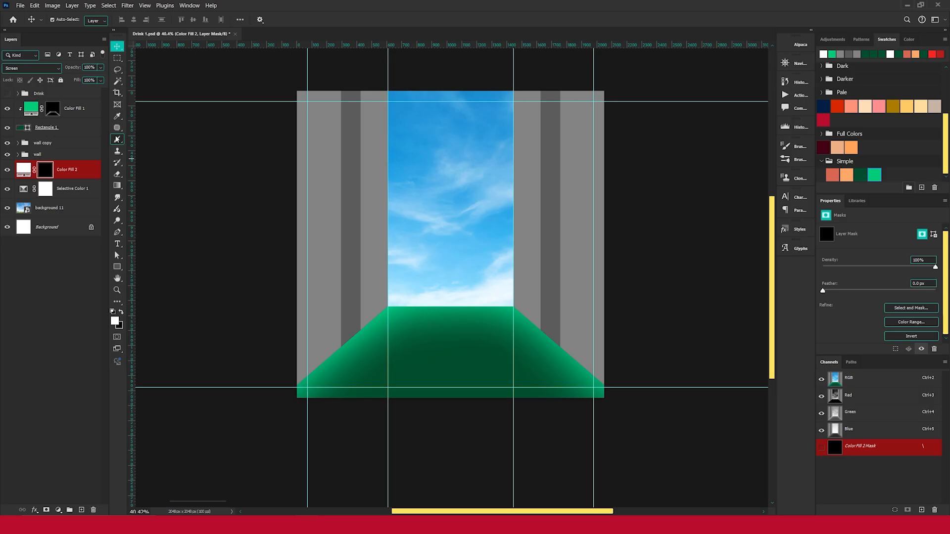
- Paint white over the lower part of the white fill layer's mask to create a soft haze at the base of the sky
scroll(460, 347, "down", 1)
left_click_drag(517, 330, 559, 329)
mouse_move(575, 352)
left_mouse_down()
mouse_move(585, 354)
mouse_move(422, 369)
left_mouse_up()
mouse_move(405, 337)
left_mouse_down()
mouse_move(316, 337)
mouse_move(612, 336)
left_mouse_up()
left_click_drag(460, 303, 495, 303)
mouse_move(546, 335)
left_mouse_down()
mouse_move(285, 352)
mouse_move(582, 332)
mouse_move(481, 338)
mouse_move(526, 329)
mouse_move(571, 356)
left_mouse_up()
scroll(477, 333, "down", 1)
scroll(478, 347, "up", 2)
key("v")
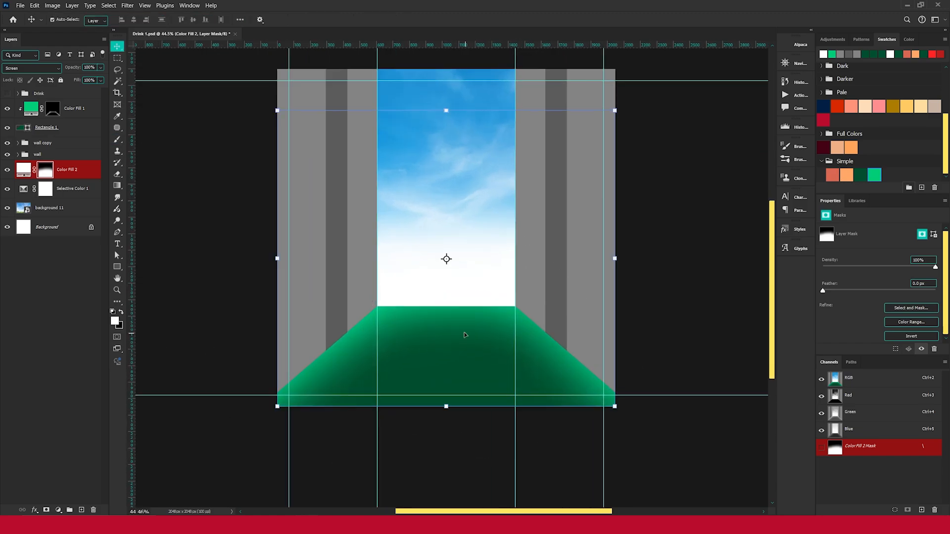
- Flip the white haze fill layer to -100% width and height and position it across the top of the sky
scroll(446, 313, "down", 1)
scroll(432, 318, "up", 1)
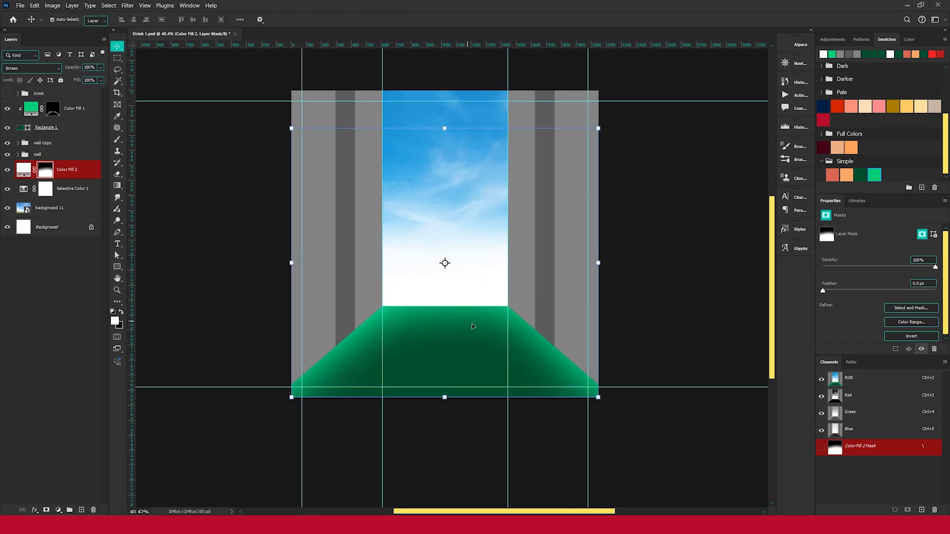
scroll(460, 334, "down", 1)
scroll(433, 329, "up", 2)
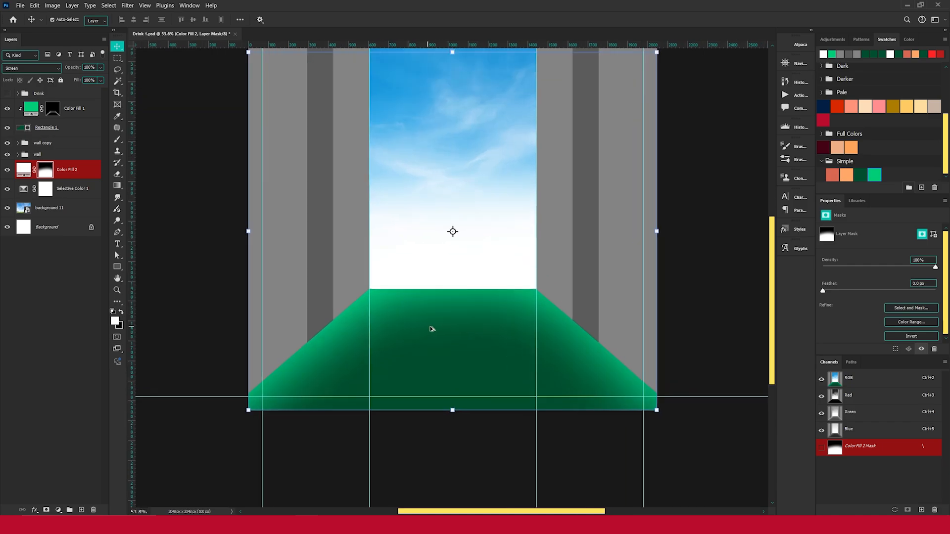
scroll(460, 314, "down", 2)
scroll(448, 257, "down", 1)
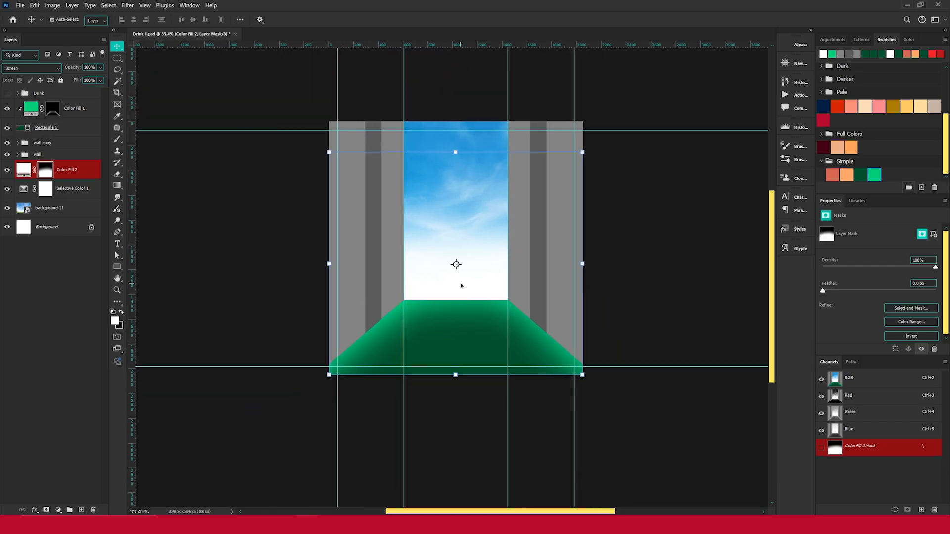
left_click(455, 153)
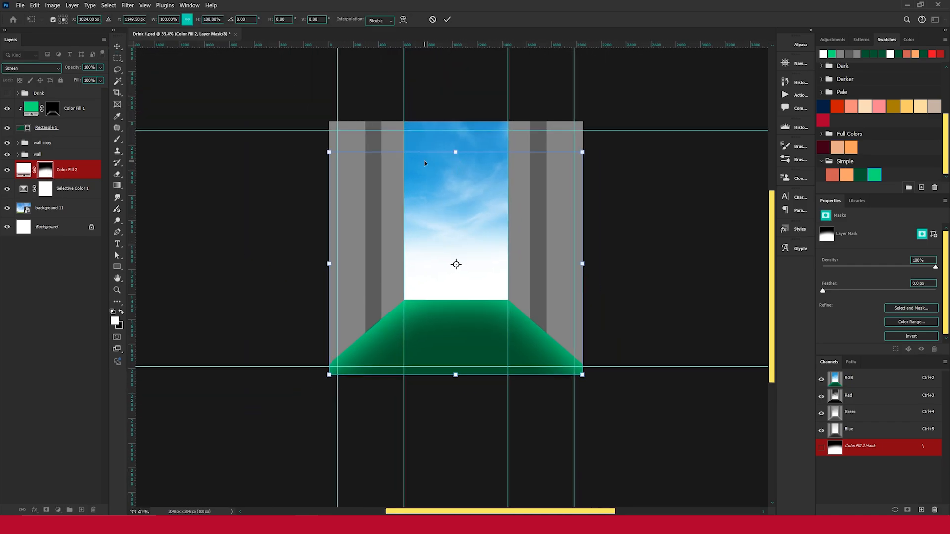
left_click(23, 169)
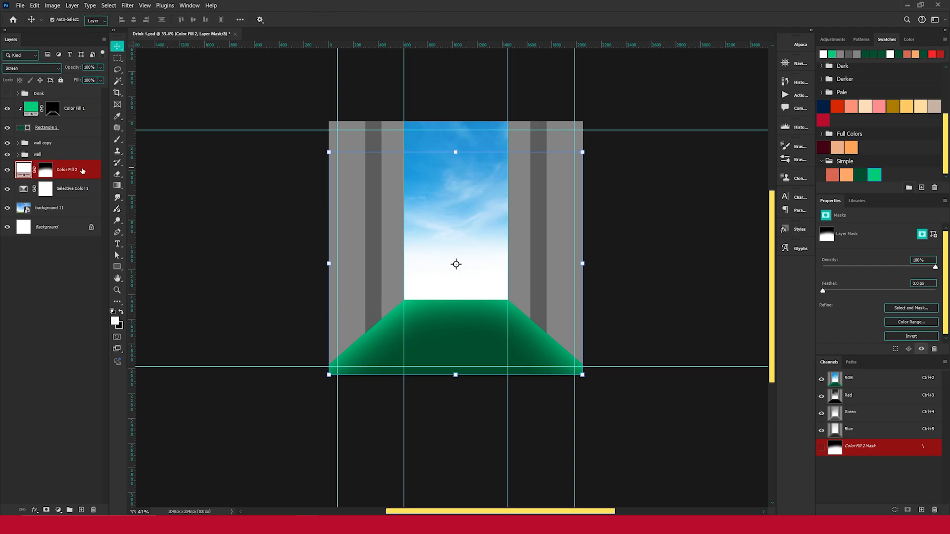
left_click(456, 153)
left_click_drag(463, 108, 474, 204)
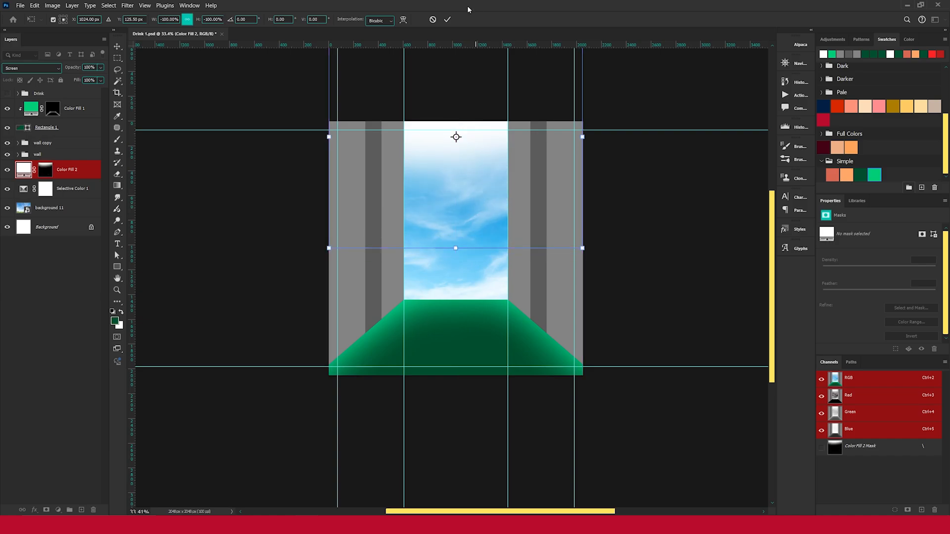
left_click(446, 20)
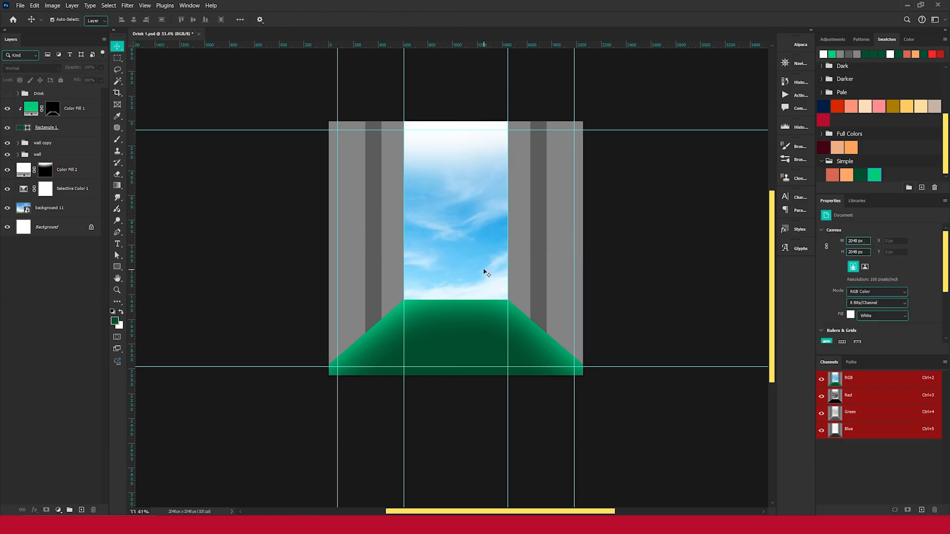
- Show the Drink group to check the cups against the hazy sky, and hide it again
scroll(475, 236, "up", 1)
scroll(450, 257, "up", 1)
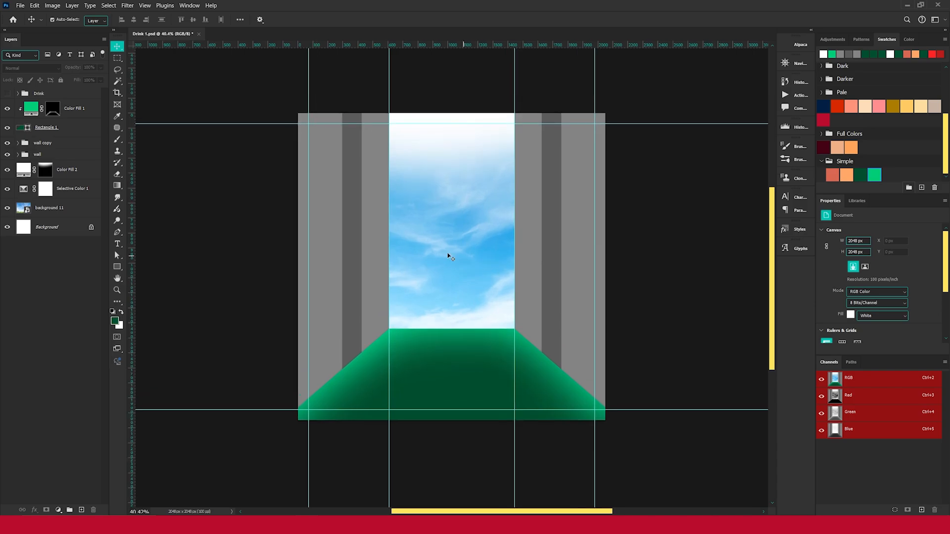
left_click(7, 93)
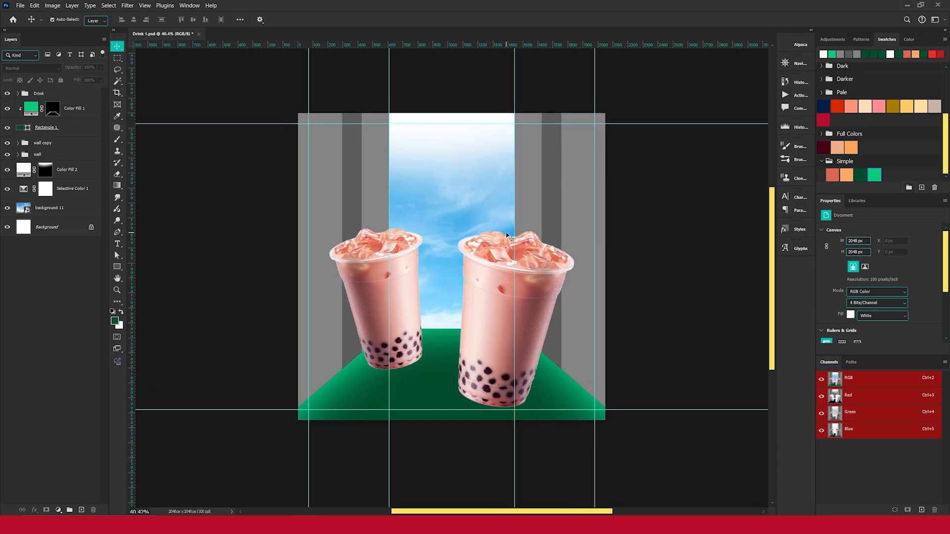
scroll(483, 260, "up", 1)
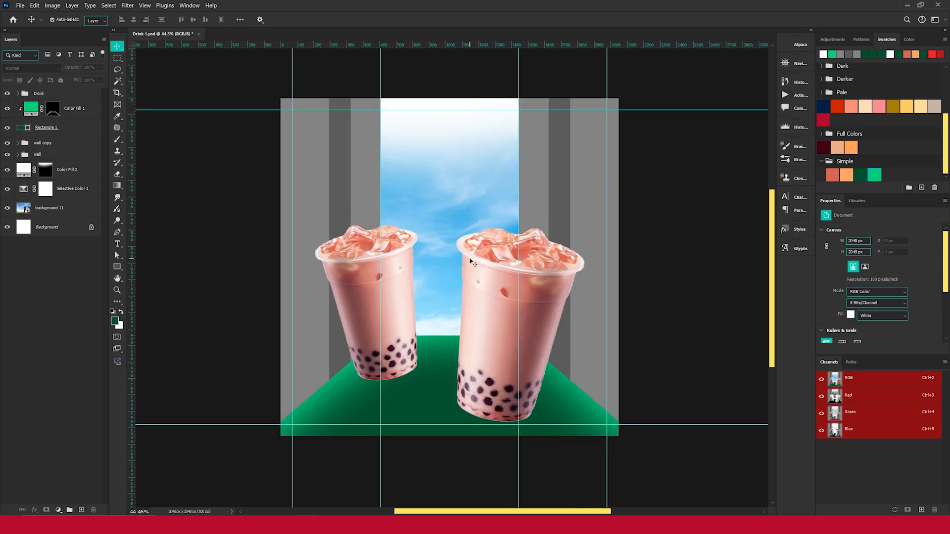
scroll(439, 256, "up", 2)
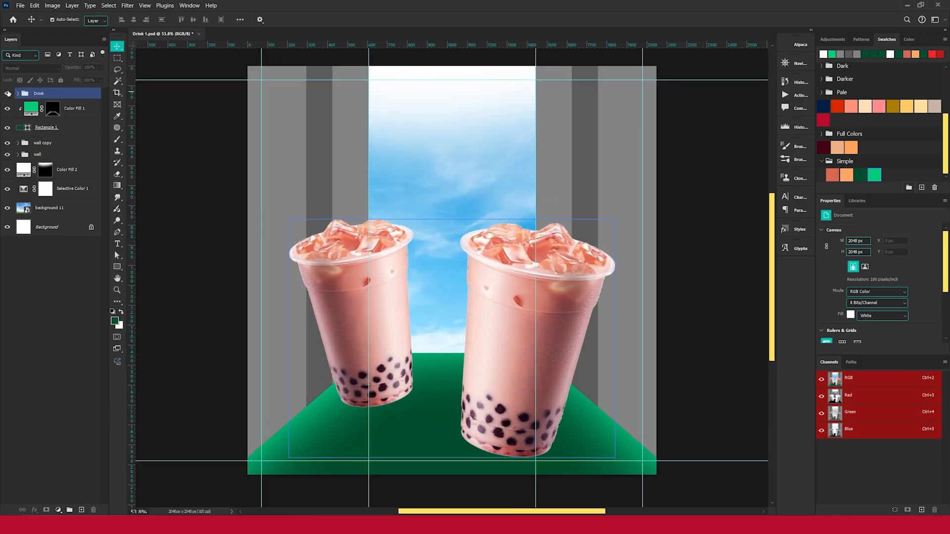
left_click(7, 93)
scroll(474, 236, "down", 3)
scroll(455, 248, "up", 1)
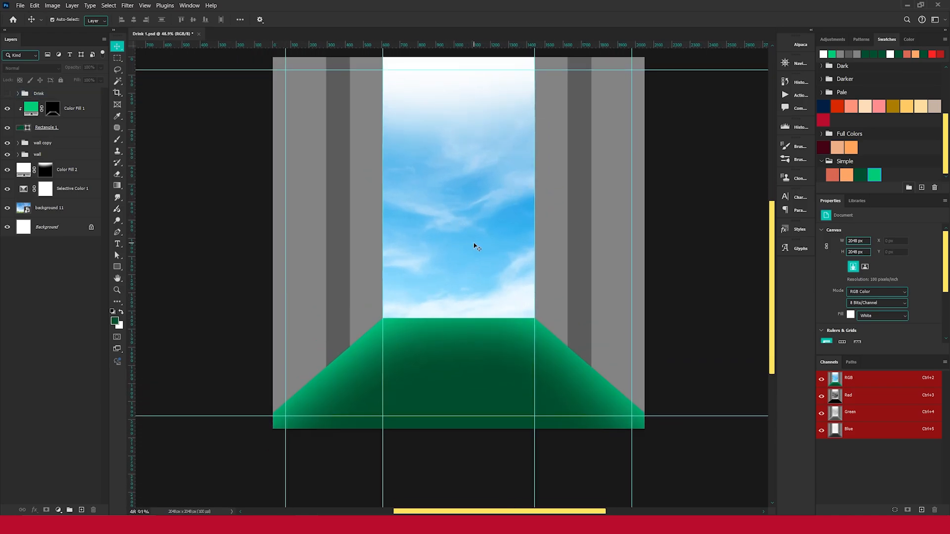
- Hide the guides and make the Drink group visible
key("ctrl+semicolon")
scroll(474, 242, "up", 1)
left_click(45, 123)
left_click(43, 114)
left_click(7, 94)
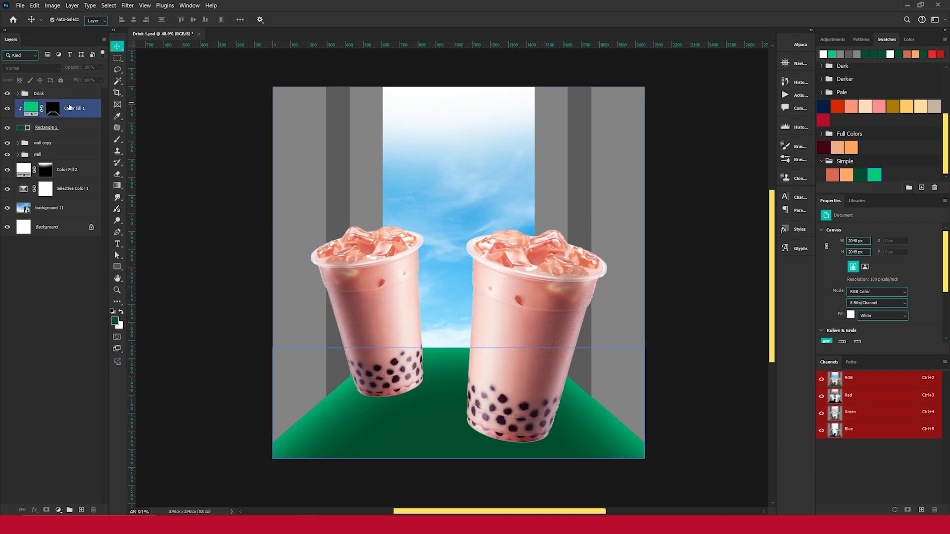
- Add a new blank layer directly above the green Color Fill 1 layer
left_click(87, 108)
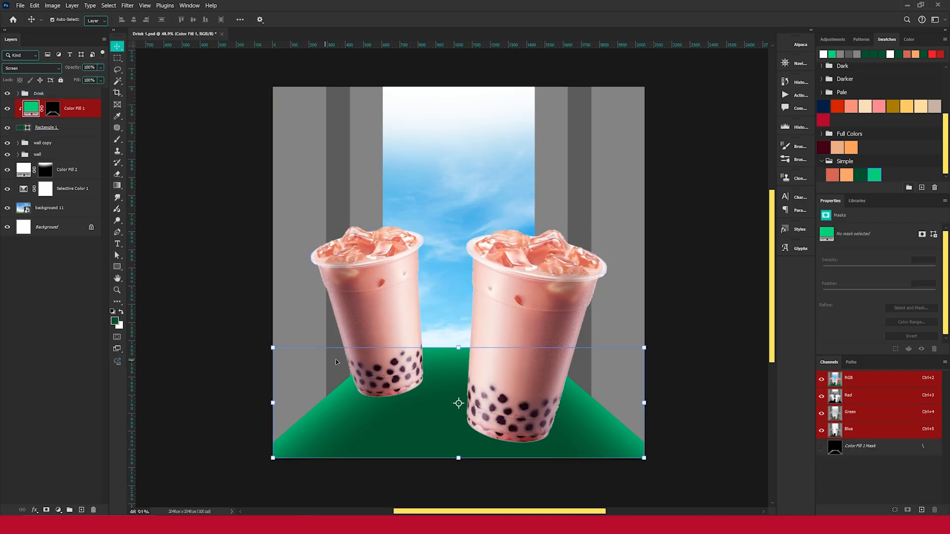
scroll(479, 376, "down", 1)
scroll(479, 376, "down", 1)
left_click(82, 510)
scroll(428, 321, "up", 1)
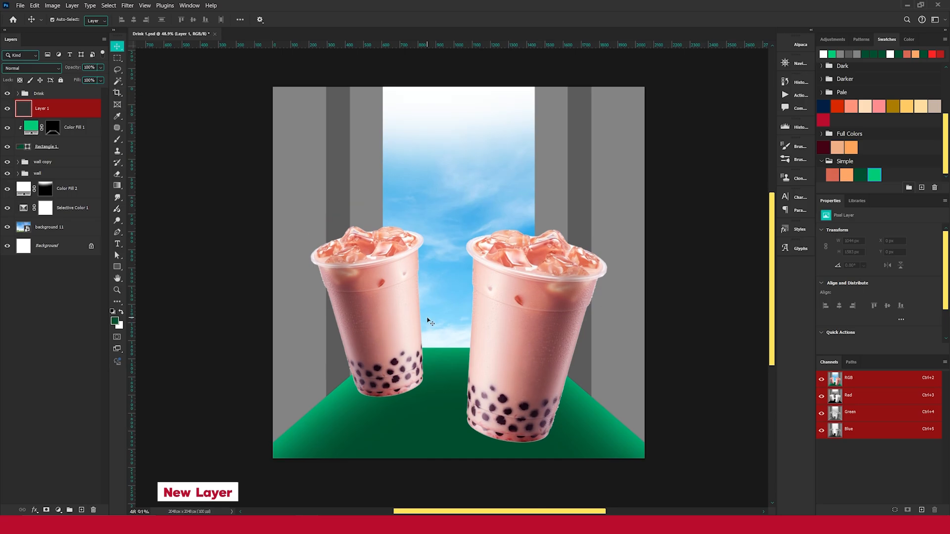
- Paint a single dab of black with a soft brush of about 1122 px between the two cups on the new layer
left_click(118, 139)
left_click(113, 312)
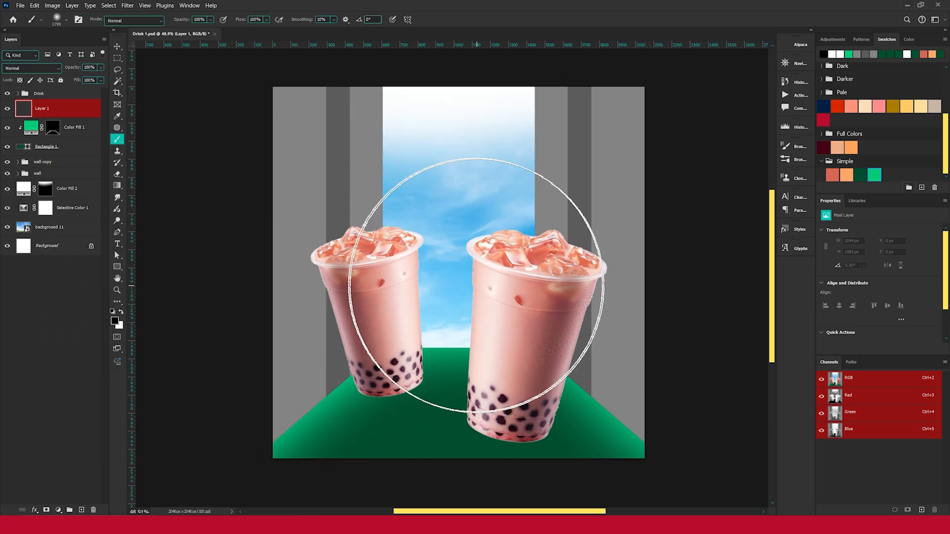
scroll(476, 288, "up", 1)
left_click_drag(497, 288, 477, 297)
scroll(477, 306, "down", 1)
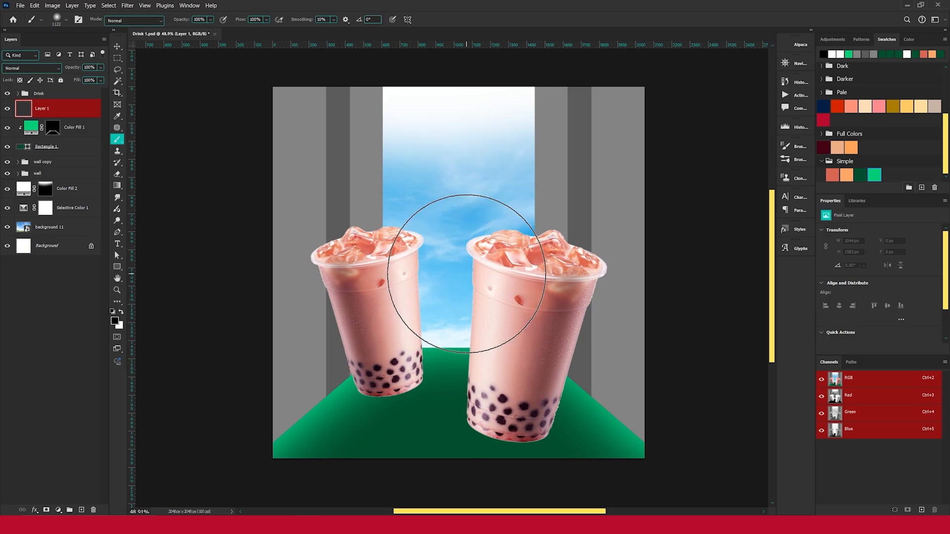
left_click(462, 272)
- Transform the black dab to about 56% width and 15% height, rotate it about -6.4°, and place it beneath the left cup as a shadow
key("ctrl+t")
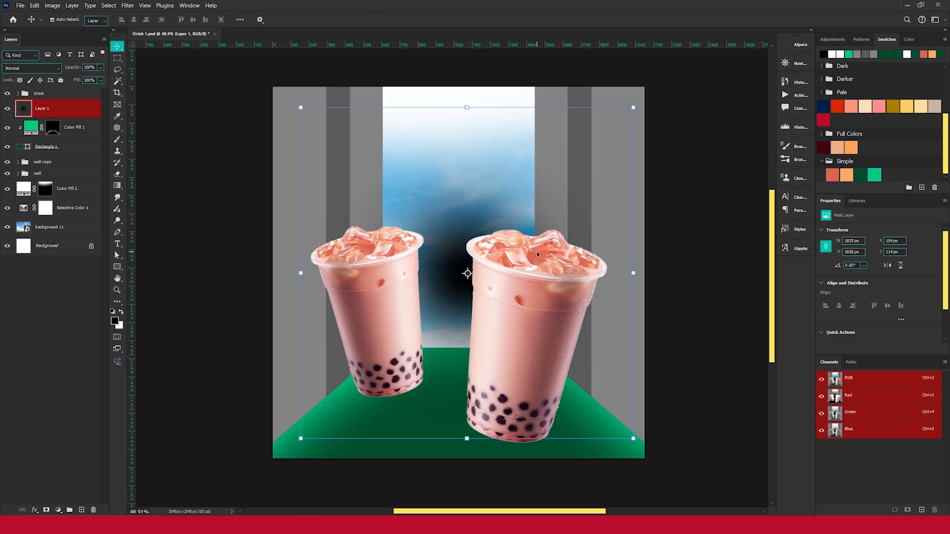
scroll(484, 256, "up", 1)
left_click_drag(467, 132, 470, 387)
scroll(470, 387, "down", 2)
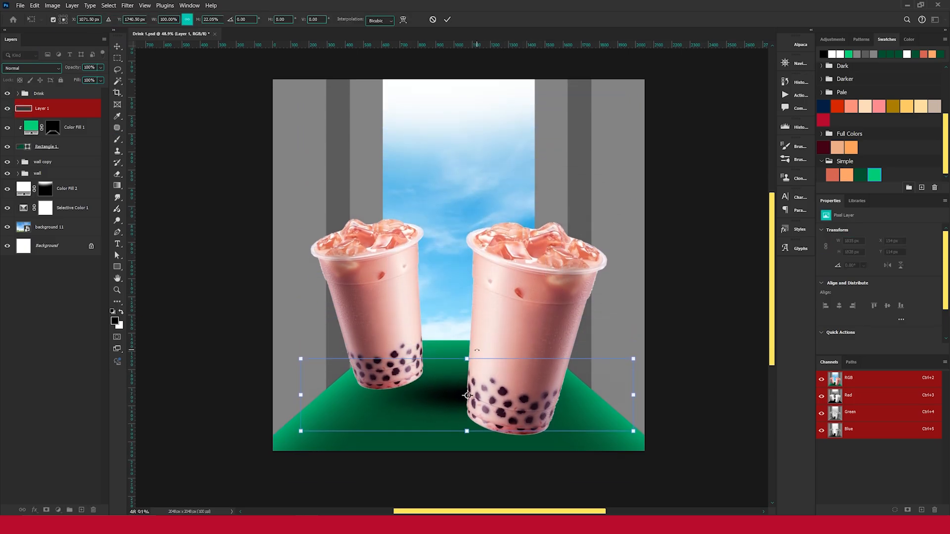
left_click_drag(633, 372, 515, 372)
mouse_move(437, 362)
left_mouse_down()
mouse_move(533, 411)
mouse_move(431, 381)
mouse_move(424, 361)
left_mouse_up()
mouse_move(518, 380)
left_mouse_down()
mouse_move(561, 334)
mouse_move(485, 349)
mouse_move(527, 347)
mouse_move(468, 336)
mouse_move(534, 352)
left_mouse_up()
scroll(419, 374, "up", 3)
left_click_drag(461, 366, 445, 369)
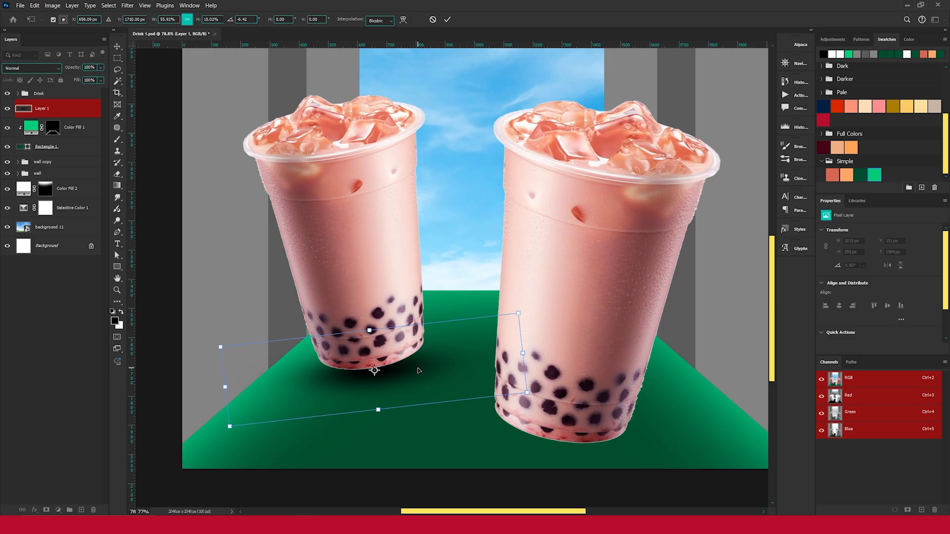
left_click(447, 19)
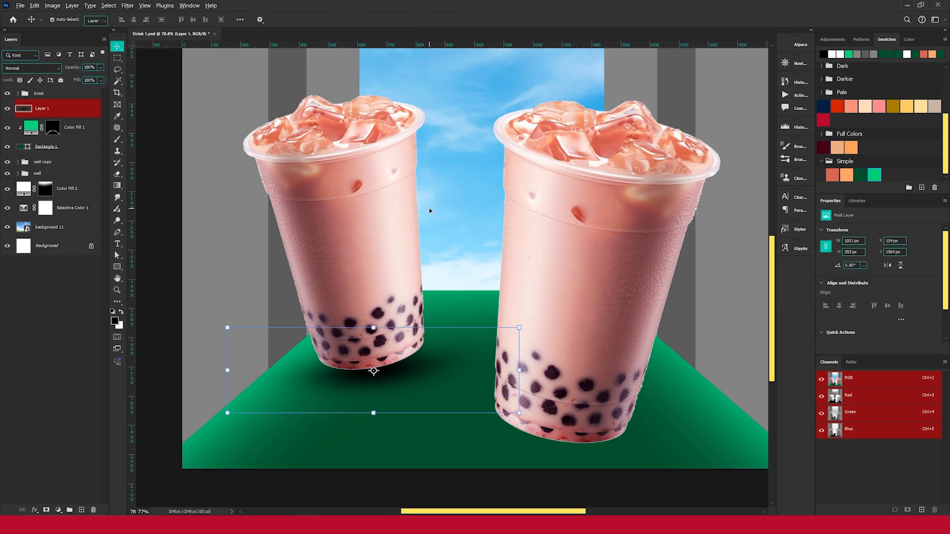
- Set the left cup's shadow layer to Multiply blend mode at 70% opacity
scroll(431, 210, "down", 2)
left_click(48, 69)
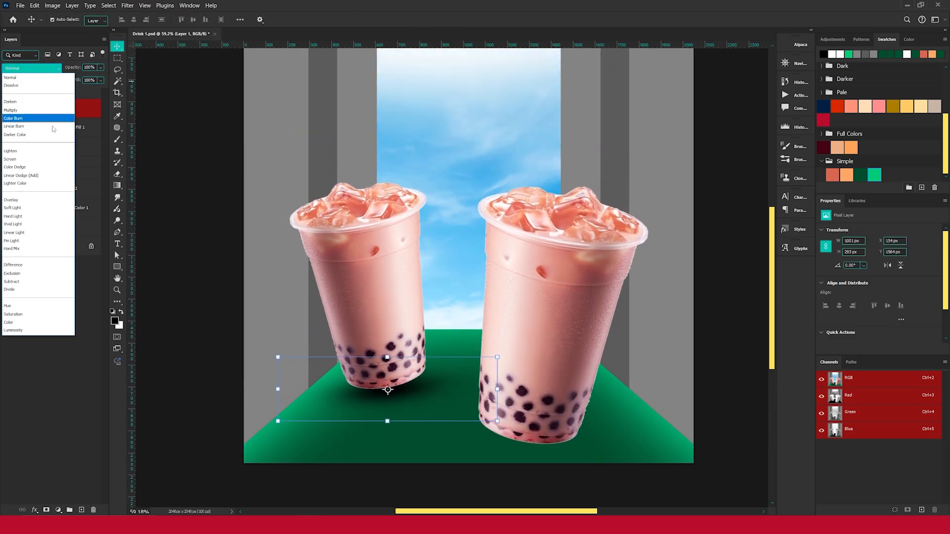
left_click(27, 124)
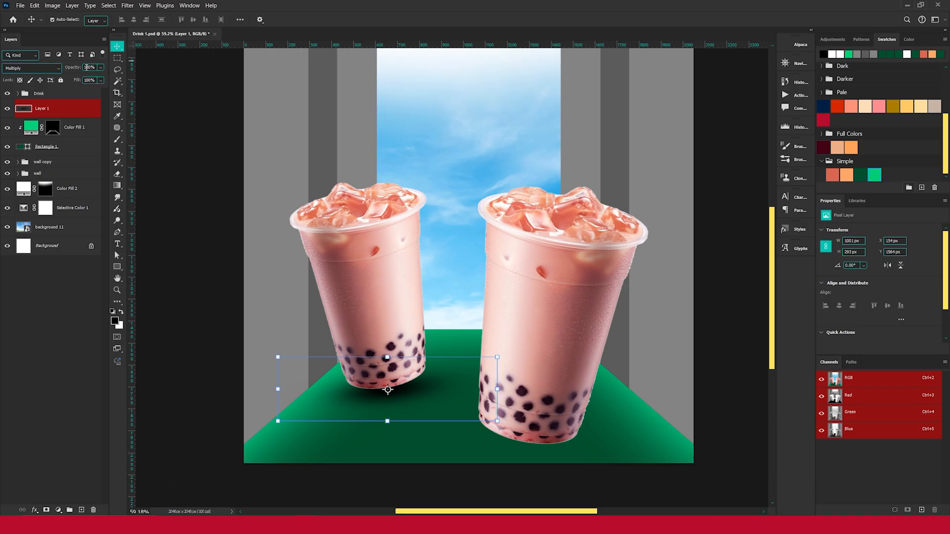
type("70")
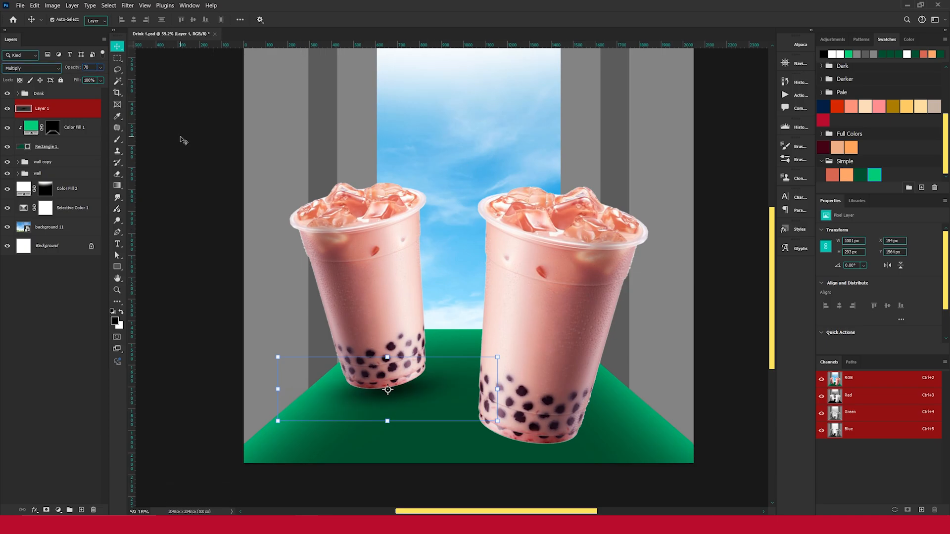
scroll(465, 196, "down", 2)
left_click(724, 287)
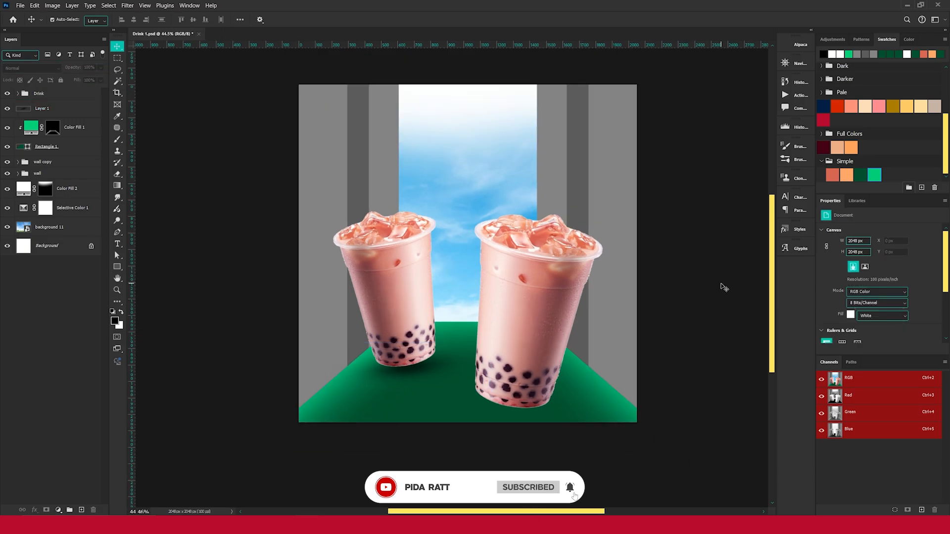
- Duplicate the left cup's shadow and move the copy about 524 px right and 254 px down, beneath the right cup
scroll(438, 366, "up", 2)
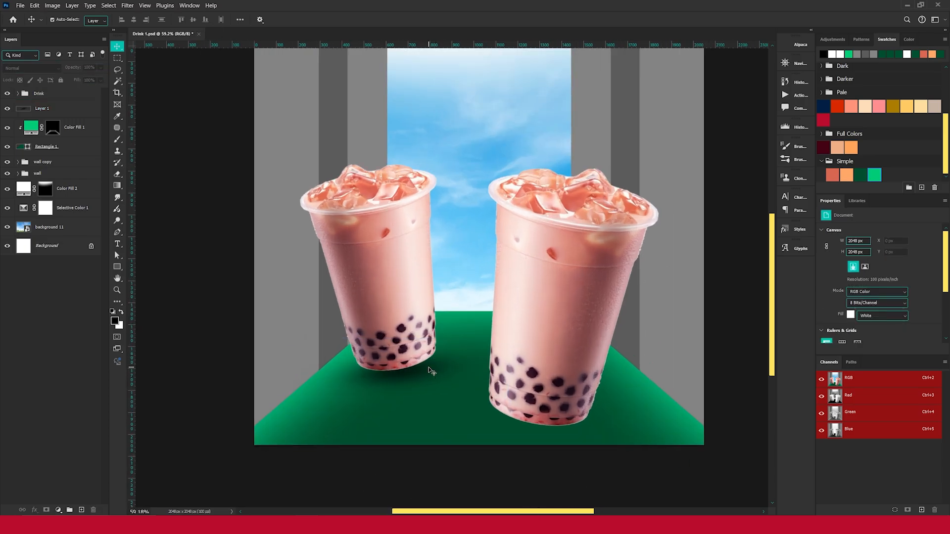
left_click(431, 371)
key("ctrl+j")
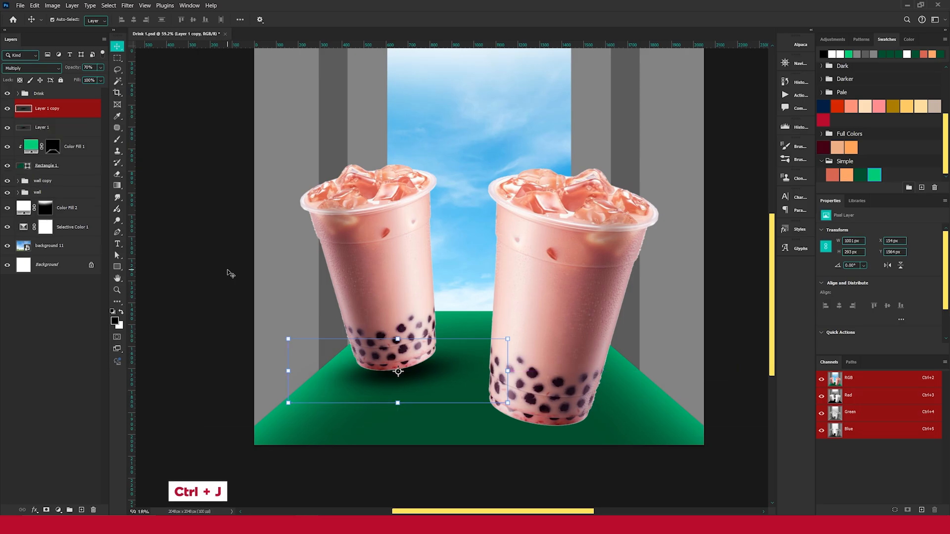
key("ctrl+t")
left_click_drag(451, 370, 566, 426)
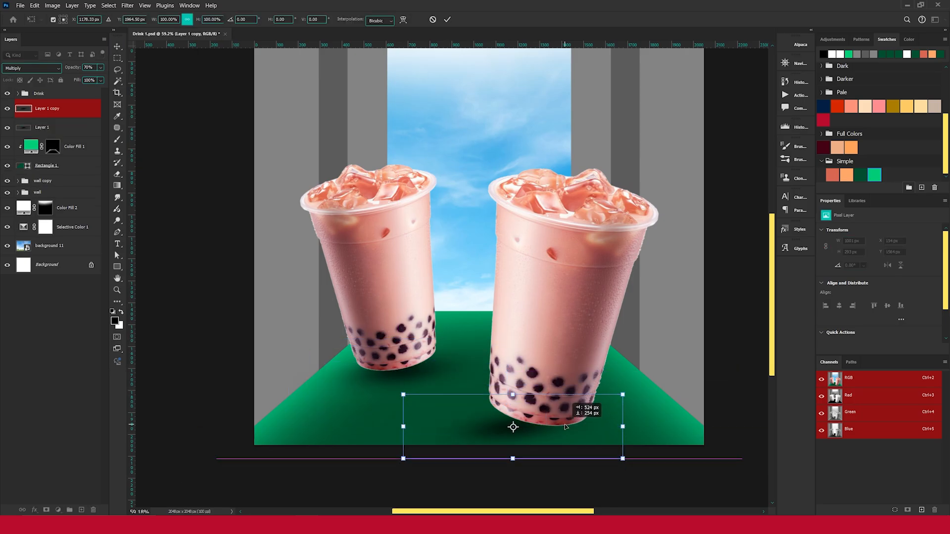
- Rotate the copied shadow about 18.4°, scale it to about 121% width and 133% height, and fit it under the right cup's base
left_click_drag(654, 370, 721, 427)
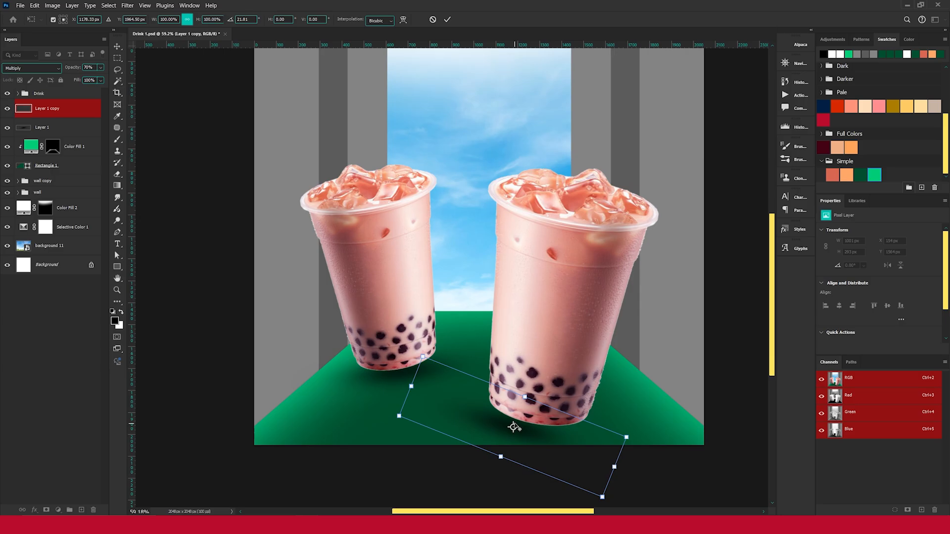
left_click_drag(526, 397, 535, 375)
left_click_drag(652, 471, 626, 461)
left_click_drag(563, 434, 579, 448)
left_click_drag(709, 494, 708, 474)
left_click_drag(561, 460, 554, 446)
key("shift+Left")
key("shift+Left")
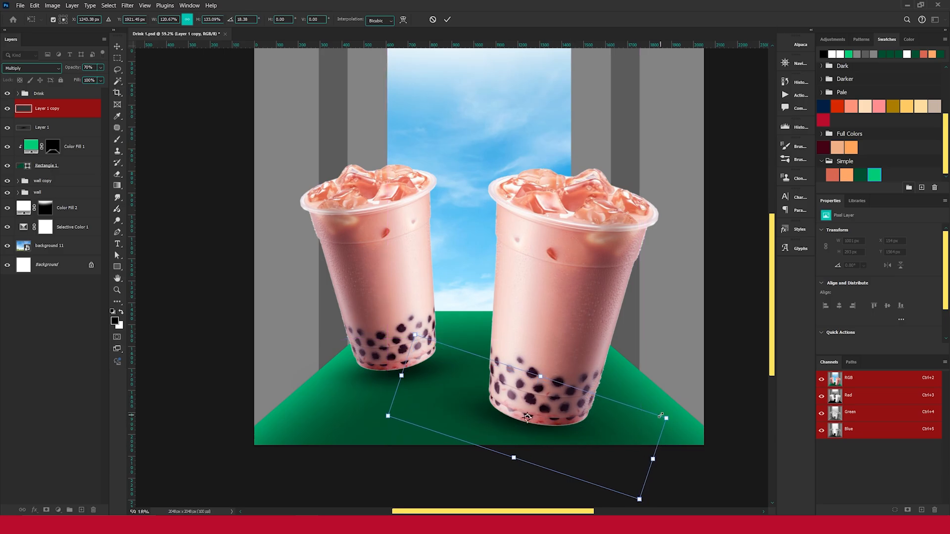
left_click(447, 19)
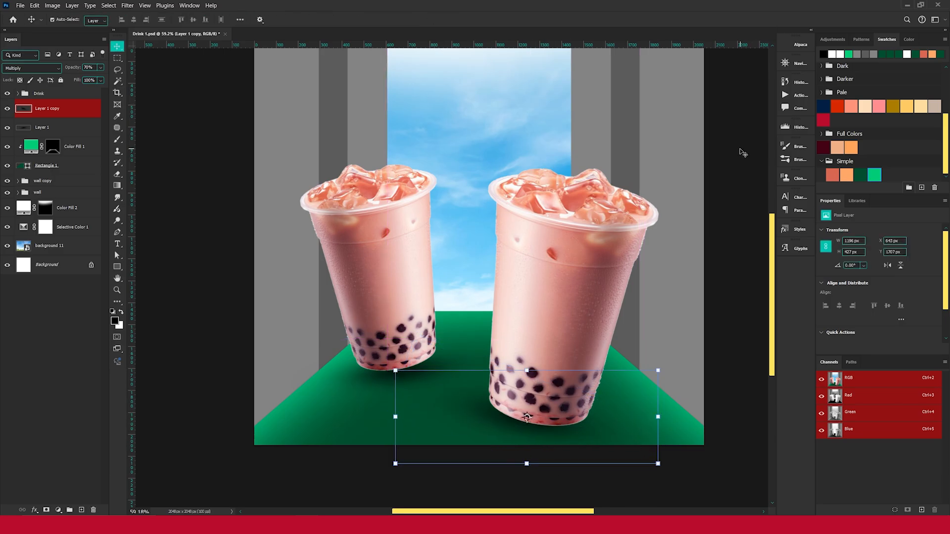
- Move the left cup's shadow slightly up so it sits closer beneath the cup's base
scroll(410, 388, "up", 2)
left_click(414, 376)
left_click_drag(409, 370, 411, 363)
scroll(462, 357, "down", 2)
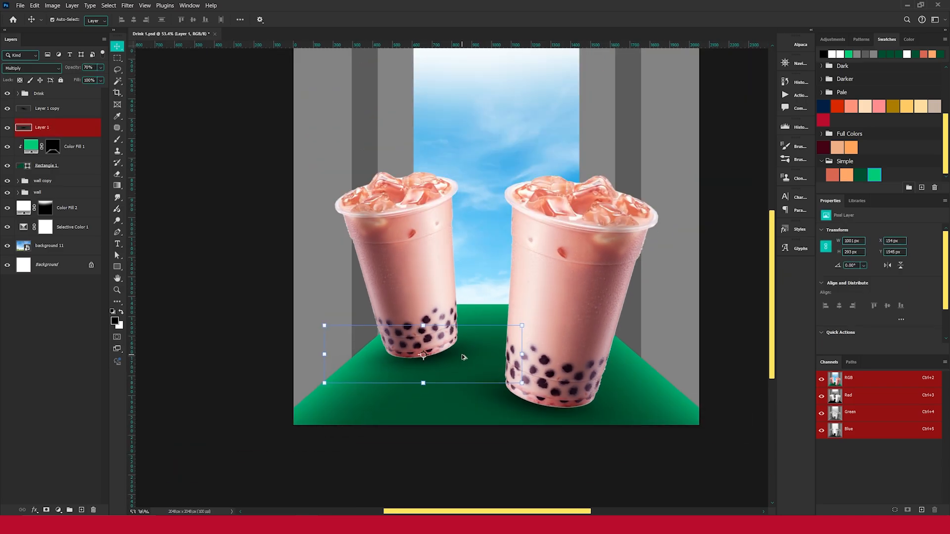
left_click(750, 261)
scroll(556, 354, "down", 2)
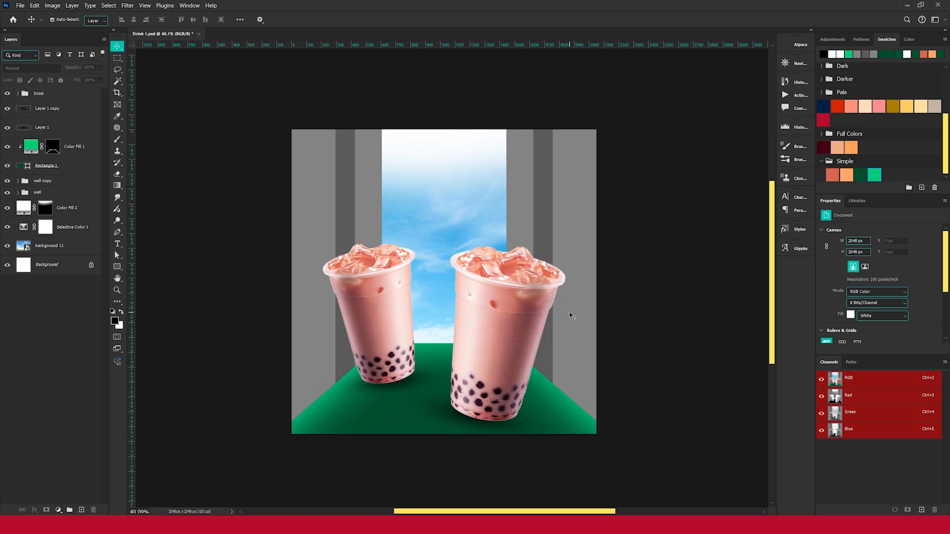
scroll(515, 317, "up", 1)
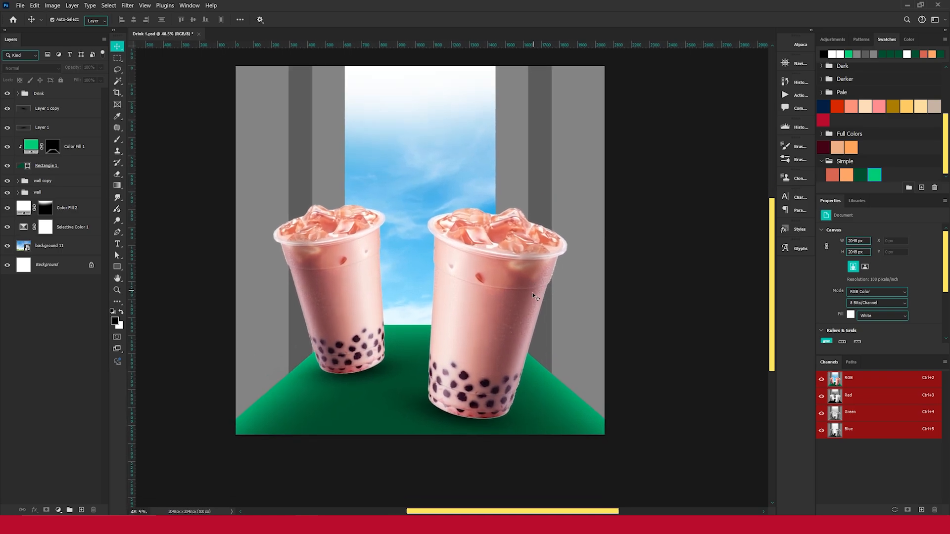
- Group the two cup shadow layers into a group named Shadow drinnk
scroll(524, 329, "down", 1)
scroll(447, 328, "up", 1)
left_click_drag(448, 328, 488, 322)
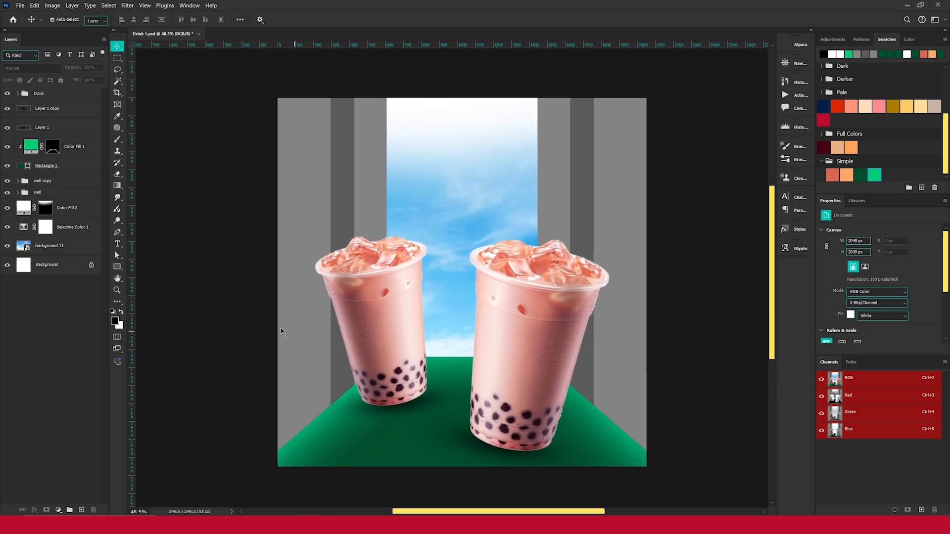
left_click(61, 128)
left_click(54, 109, "shift")
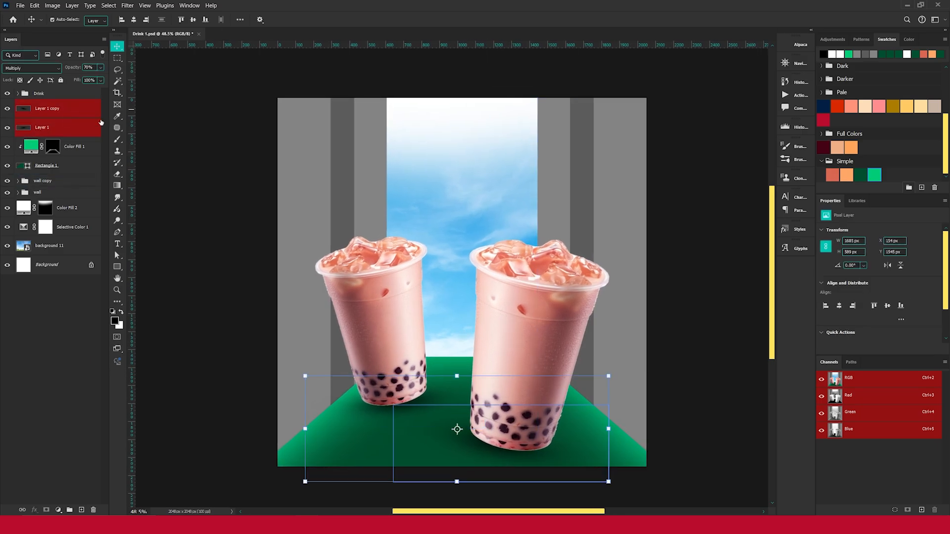
key("ctrl+g")
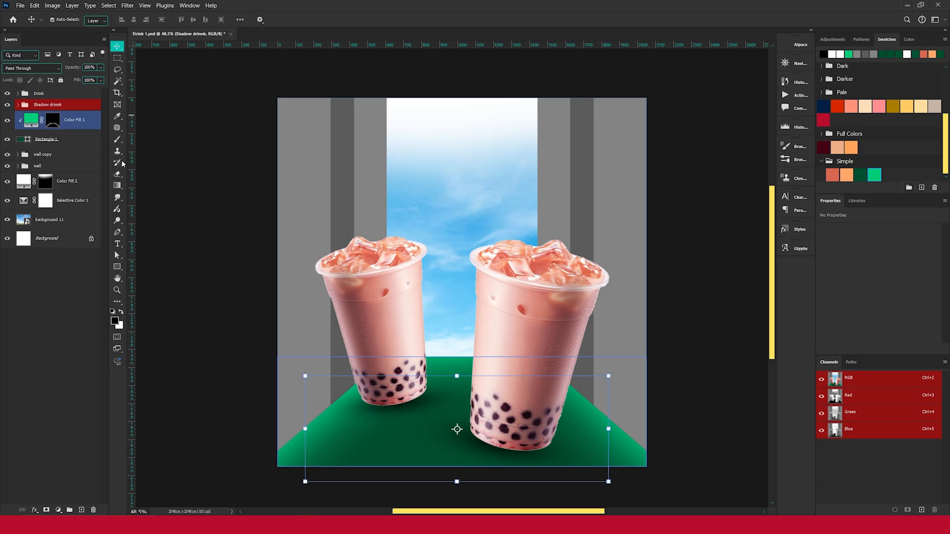
- Add a light gray solid color fill layer directly above the left cup's layer in the Drink group
left_click(216, 201)
scroll(357, 273, "down", 1)
left_click(402, 305)
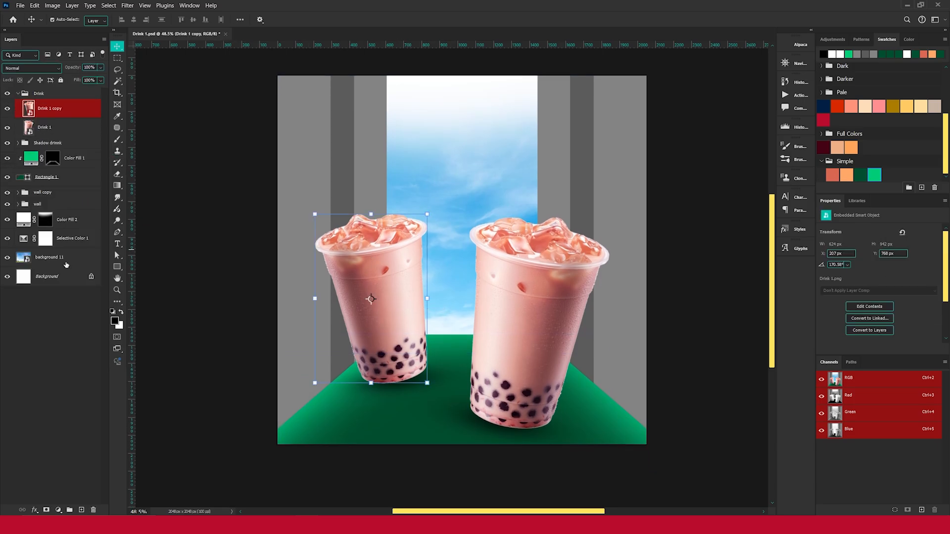
left_click(57, 510)
left_click(69, 346)
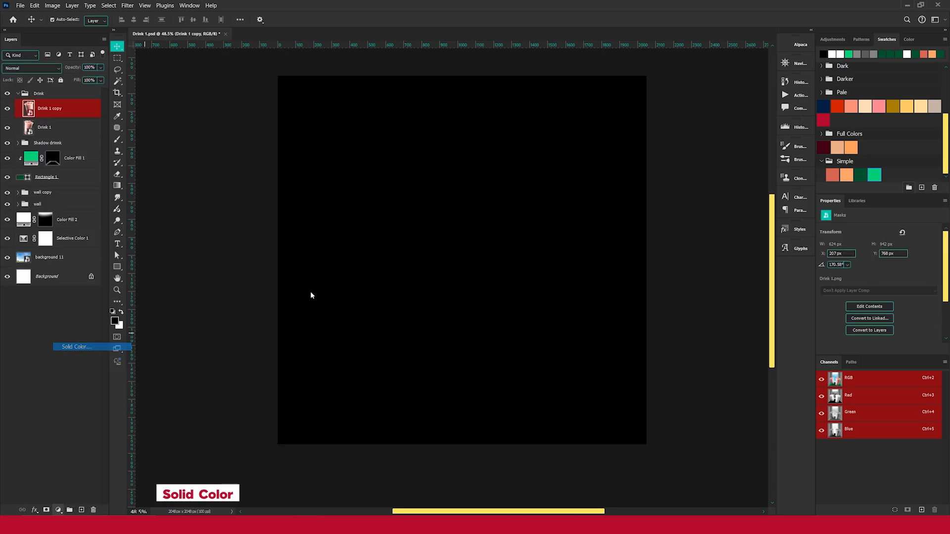
left_click_drag(587, 201, 512, 178)
left_click(746, 159)
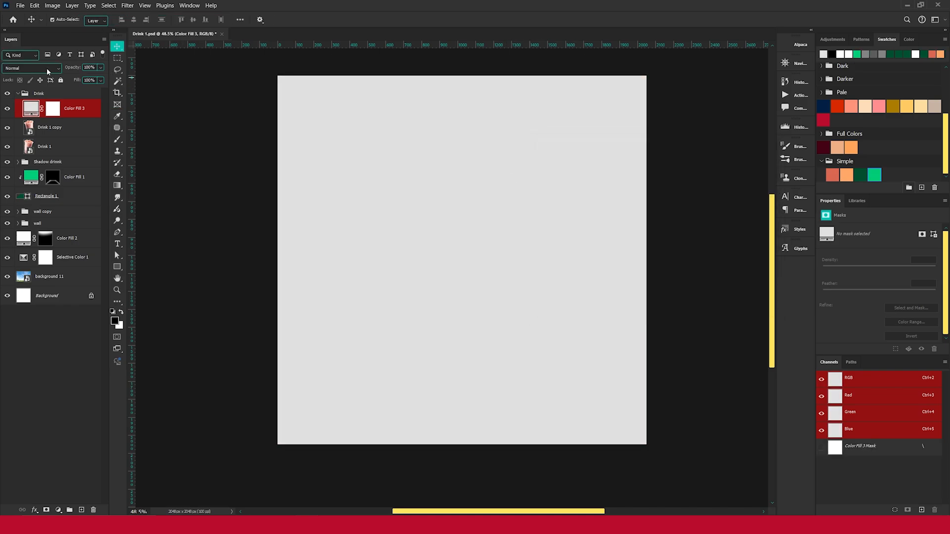
- Set the new fill layer to Linear Dodge (Add) blend mode and its color to c6c6c6
left_click(46, 67)
left_click(40, 174)
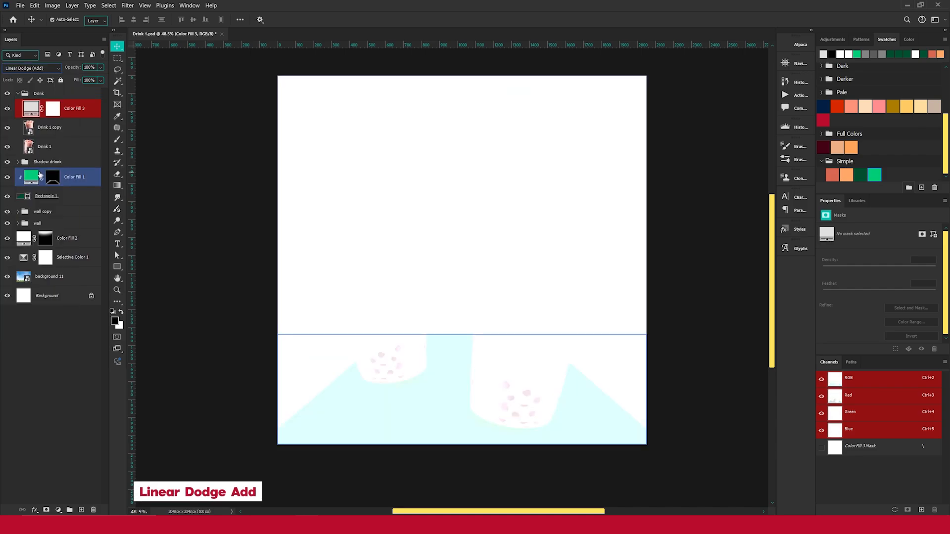
double_click(32, 108)
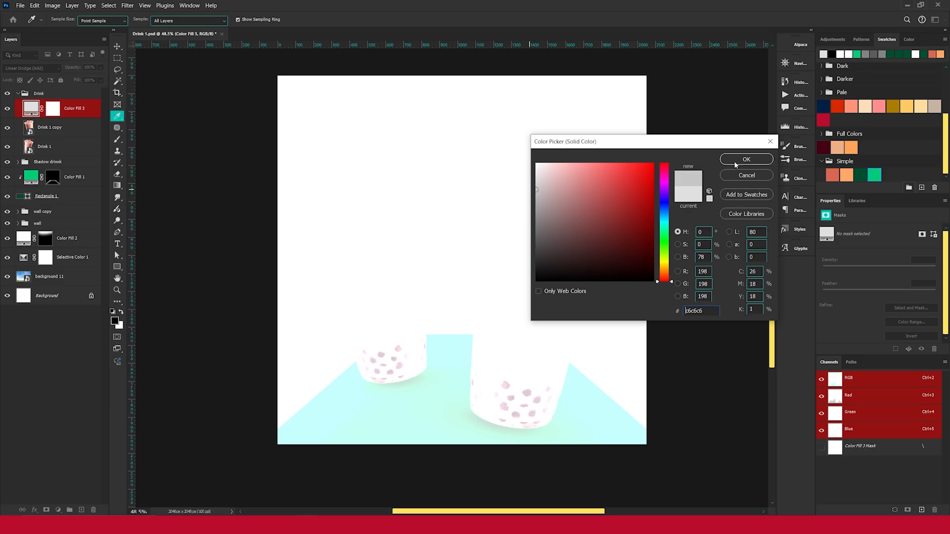
left_click(736, 164)
- Clip the gray fill layer to the left cup and invert its mask to black
key("ctrl+alt+g")
left_click(60, 109)
key("ctrl+i")
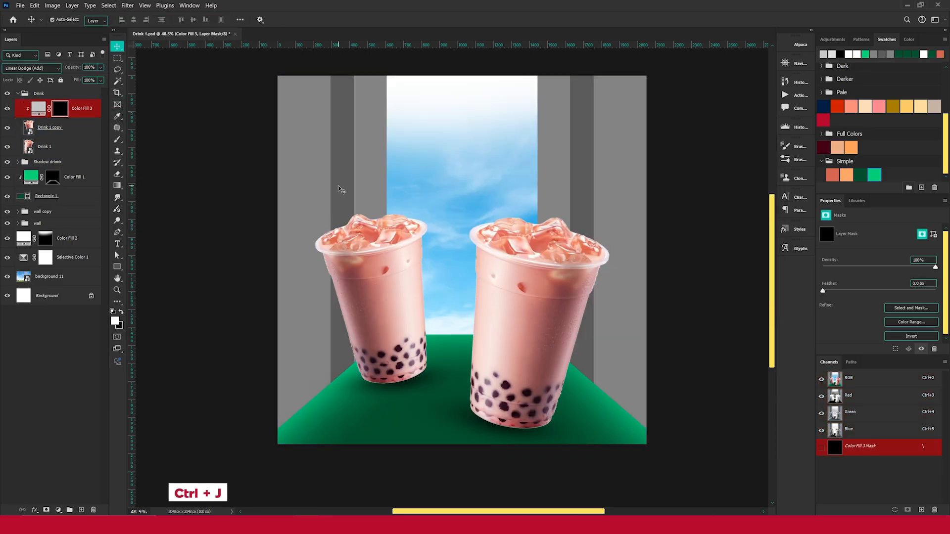
- Paint white on the fill's mask with a soft brush at 50% flow to highlight the left cup's inner edge
left_click(115, 141)
scroll(460, 217, "down", 1)
left_click_drag(432, 213, 386, 212)
scroll(465, 199, "up", 2)
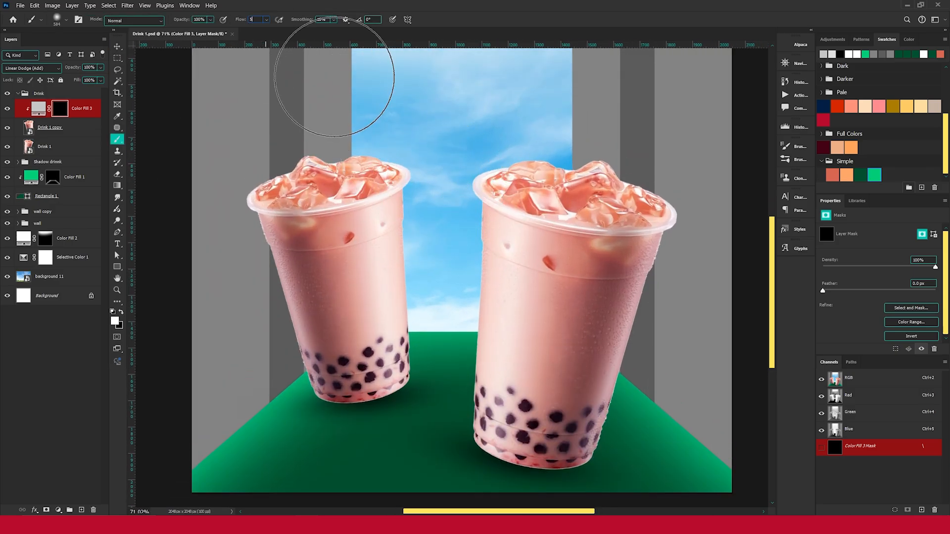
key("shift+5")
scroll(376, 167, "down", 1)
left_click_drag(455, 170, 431, 165)
mouse_move(414, 120)
left_mouse_down()
mouse_move(431, 191)
mouse_move(435, 149)
mouse_move(458, 379)
mouse_move(454, 313)
left_mouse_up()
scroll(446, 313, "down", 2)
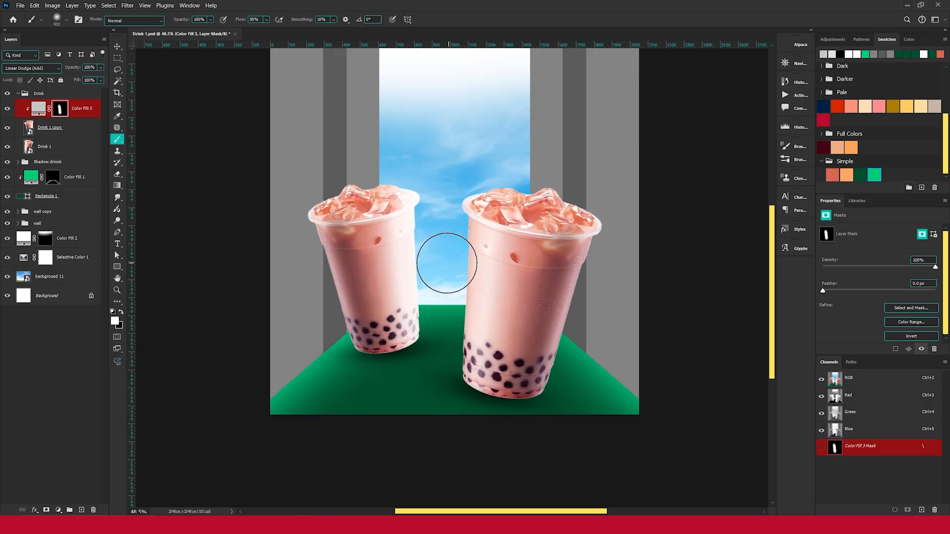
key("v")
scroll(680, 234, "up", 1)
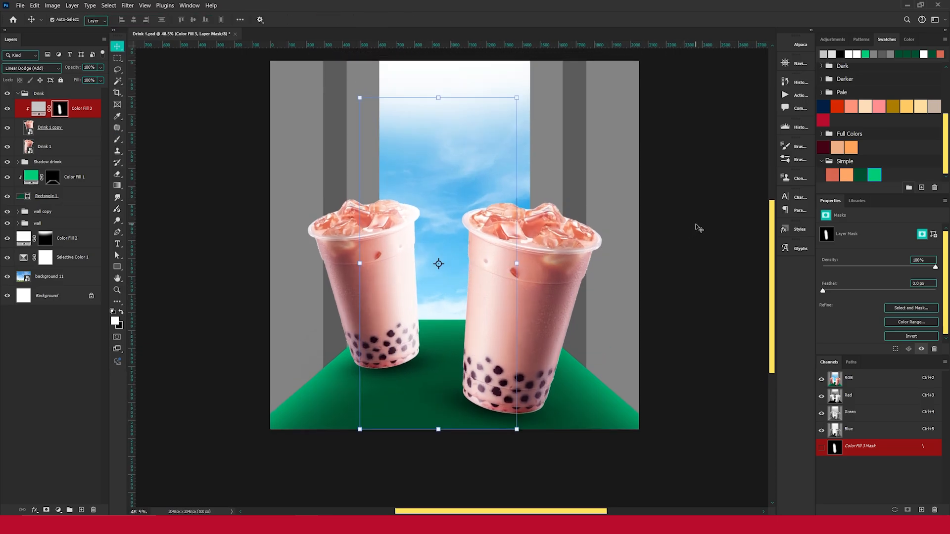
left_click(699, 231)
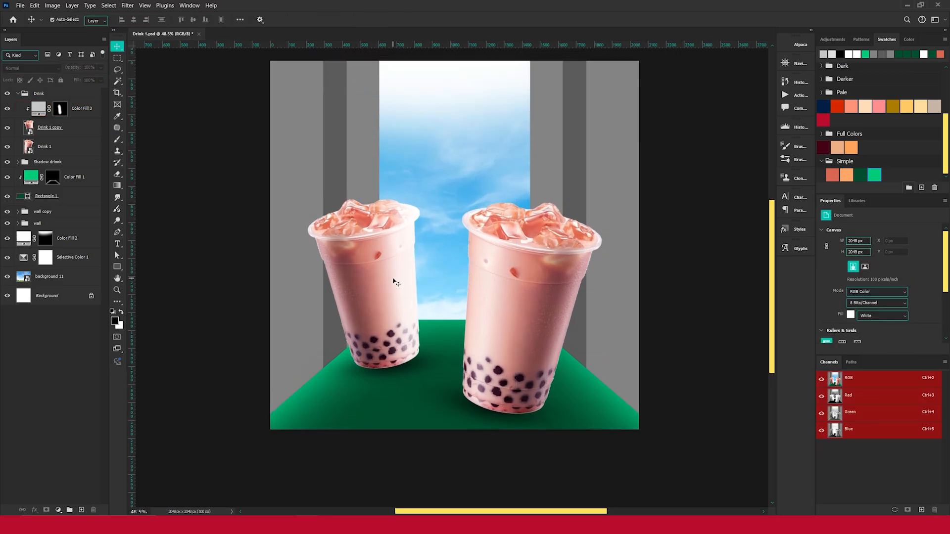
- Duplicate the left cup's highlight fill layer, place the copy directly above the right cup's layer and clip it to that cup
left_click(413, 286)
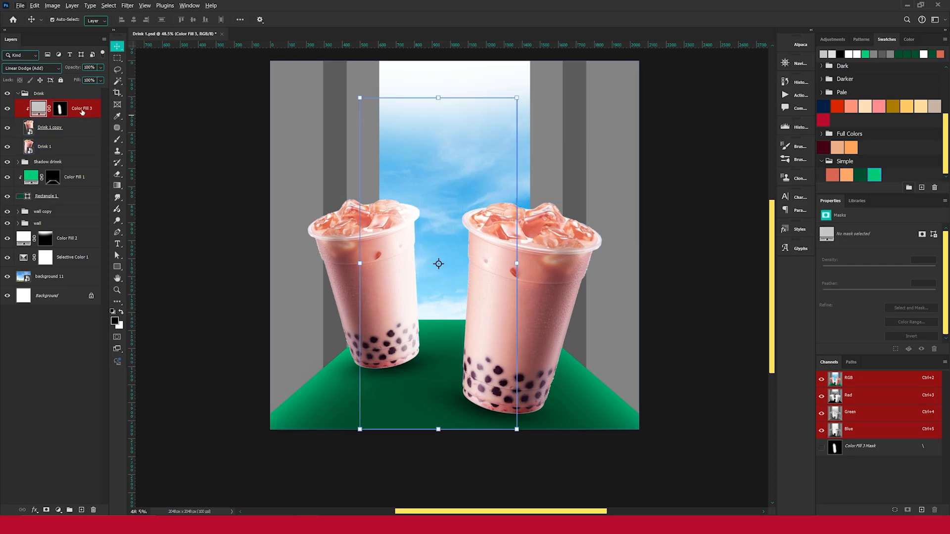
key("ctrl+j")
key("ctrl+i")
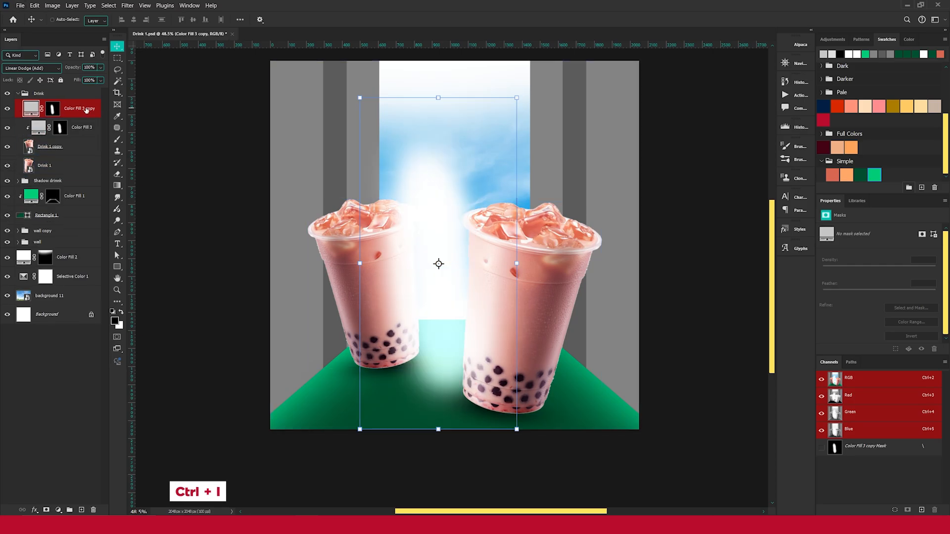
left_click_drag(86, 110, 46, 157)
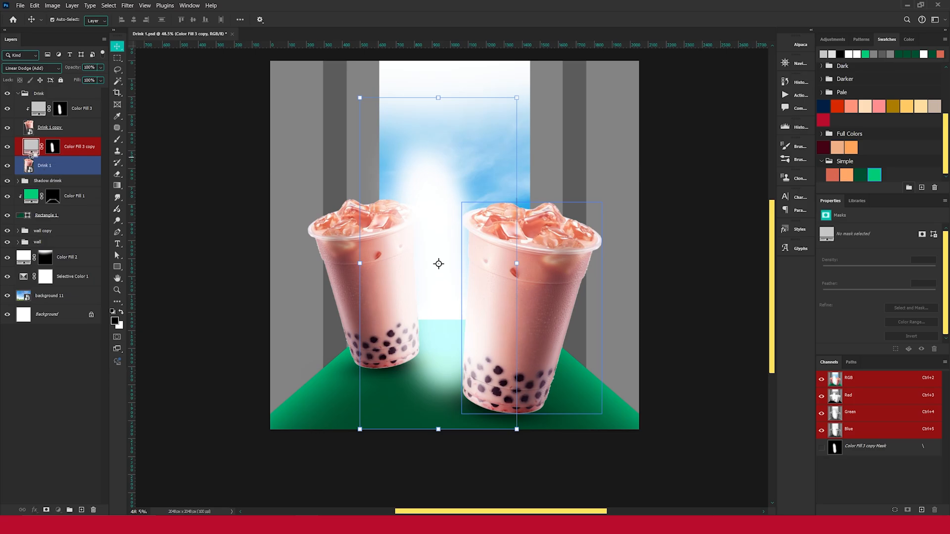
left_click(31, 155, "alt")
- Fill the copied highlight's mask with black and paint a soft white highlight along the right cup's inner edge
left_click(59, 148)
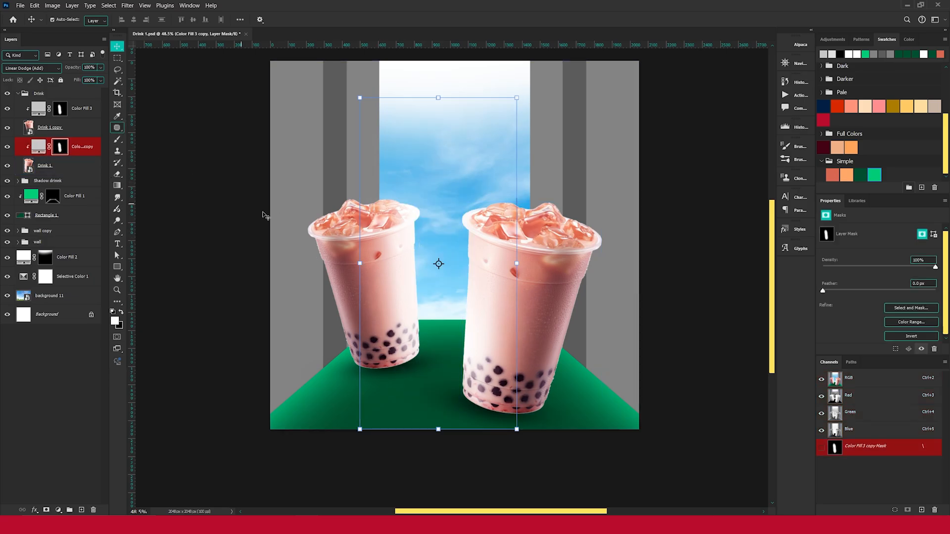
key("ctrl+BackSpace")
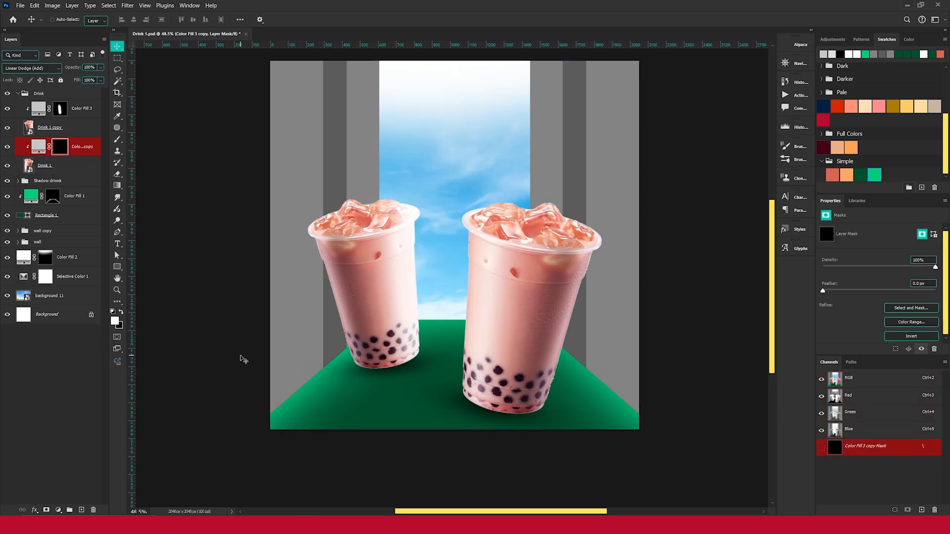
key("b")
scroll(476, 264, "down", 2)
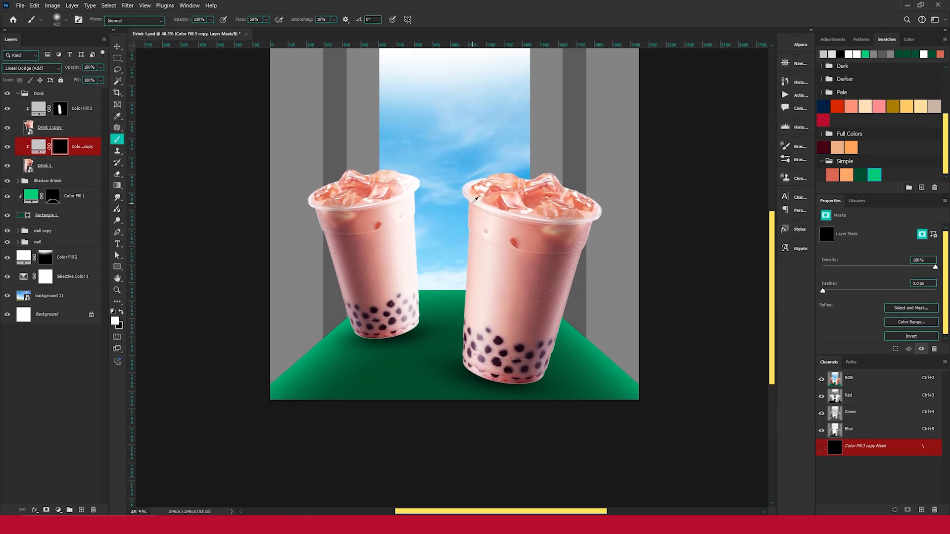
scroll(474, 200, "up", 1)
left_click(443, 195)
left_click_drag(450, 191, 463, 193)
left_click_drag(449, 144, 403, 276)
left_click_drag(418, 391, 447, 153)
scroll(471, 231, "down", 7)
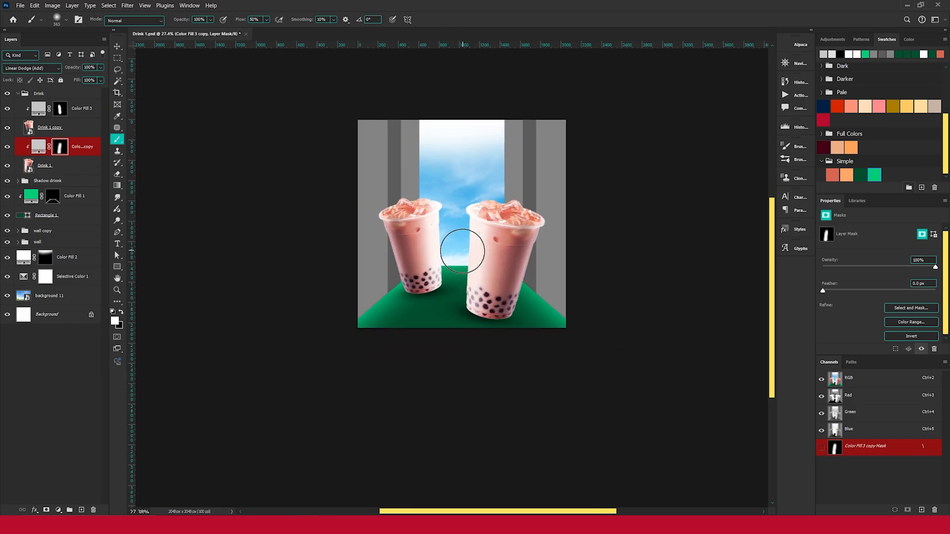
scroll(462, 267, "up", 2)
scroll(461, 267, "up", 1)
key("v")
left_click(653, 223)
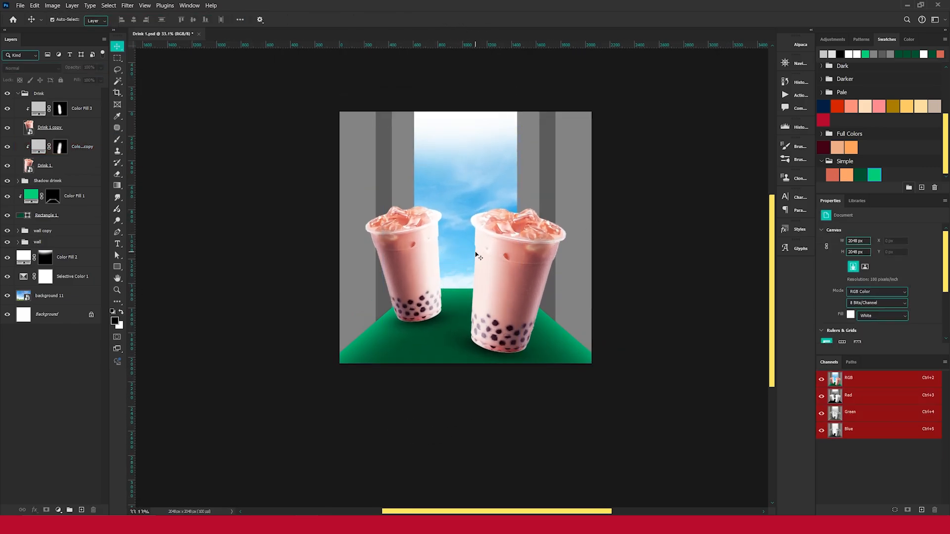
- Collapse the Drink group and hide both the Drink and the cup shadow groups
scroll(475, 254, "up", 1)
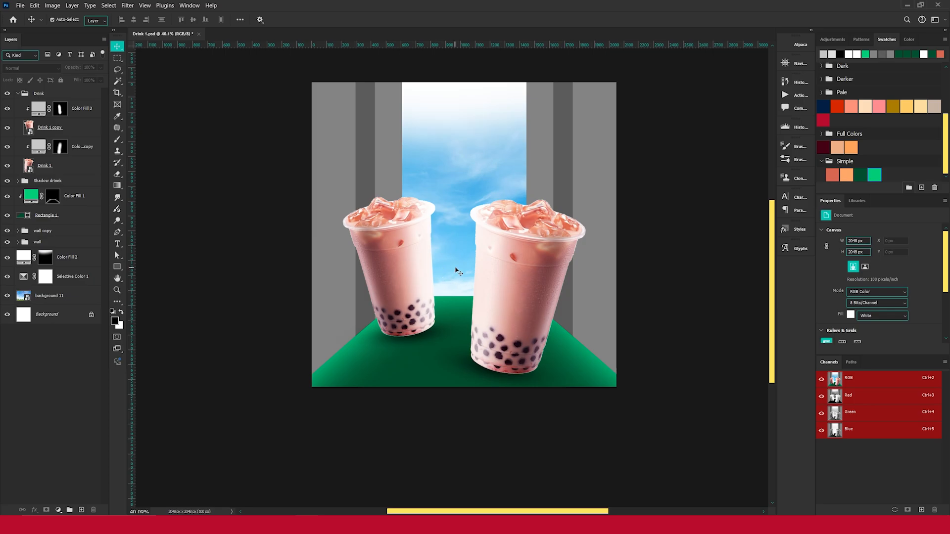
left_click(14, 94)
left_click(17, 93)
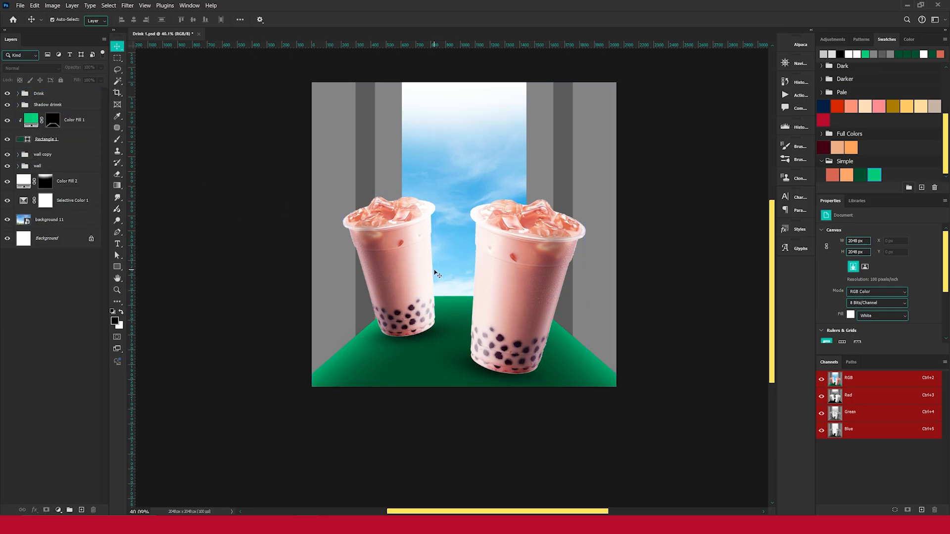
left_click(14, 105)
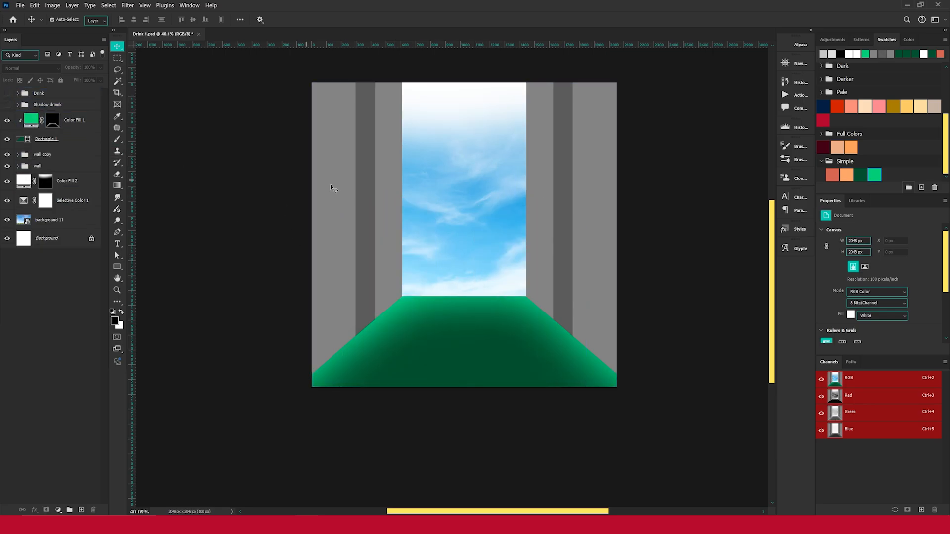
- Recolor the outermost panel of the left wall to the coral swatch da6752
scroll(475, 318, "up", 4)
scroll(477, 327, "up", 2)
scroll(478, 333, "down", 3)
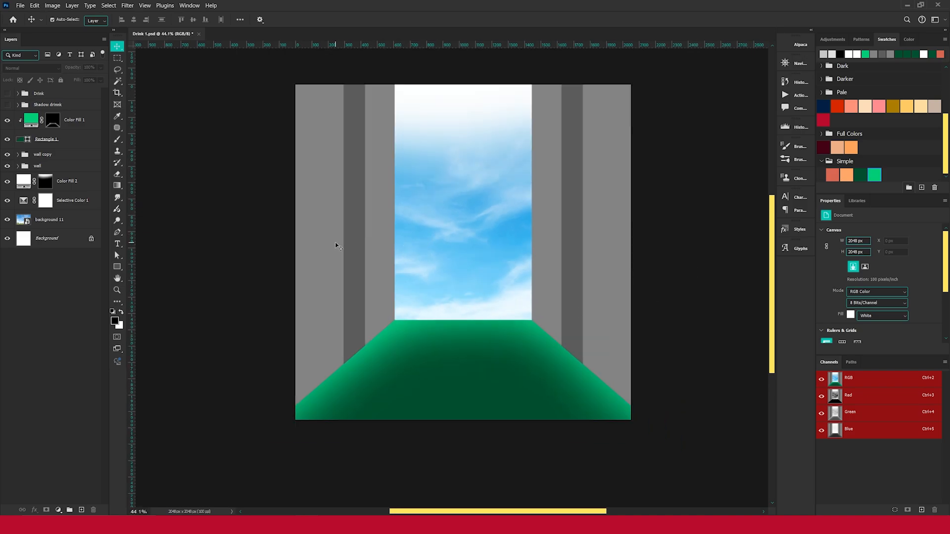
left_click(318, 268)
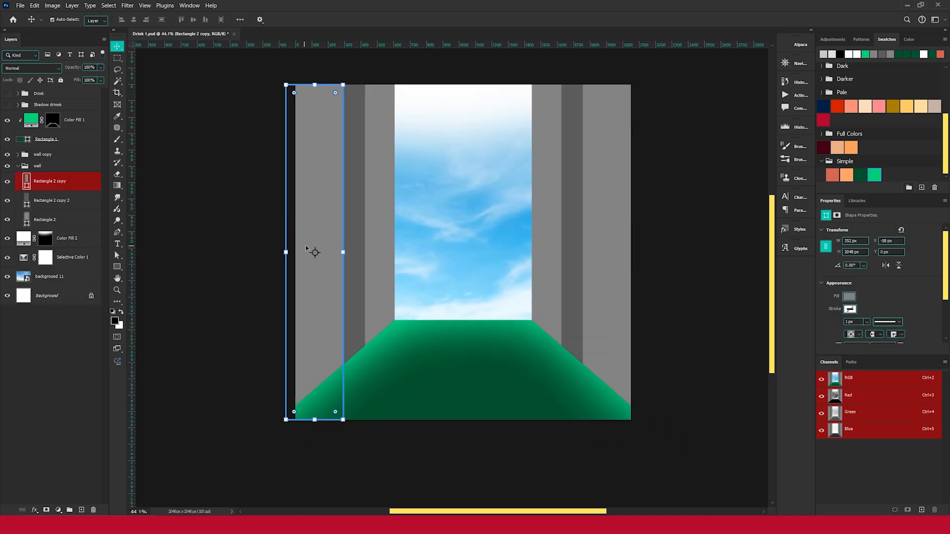
scroll(416, 245, "up", 2)
scroll(416, 244, "right", 1)
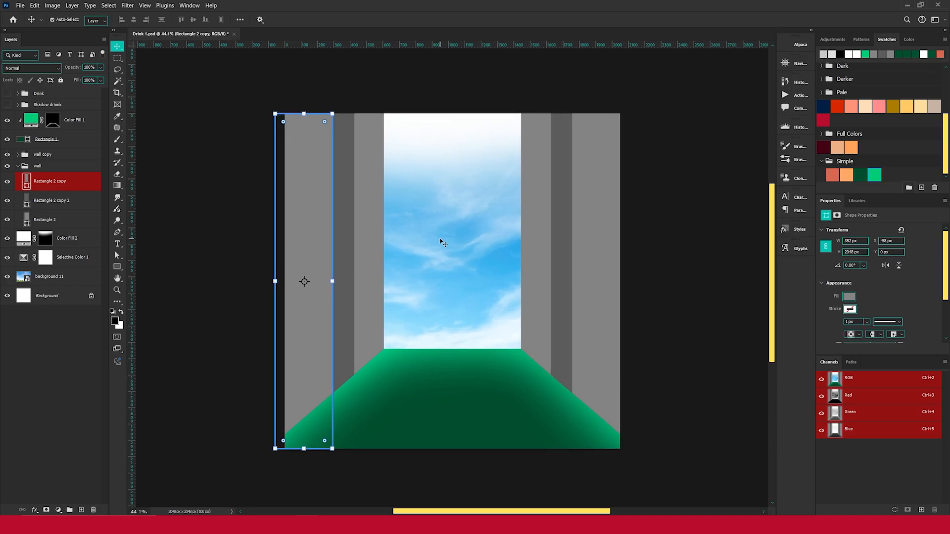
double_click(26, 183)
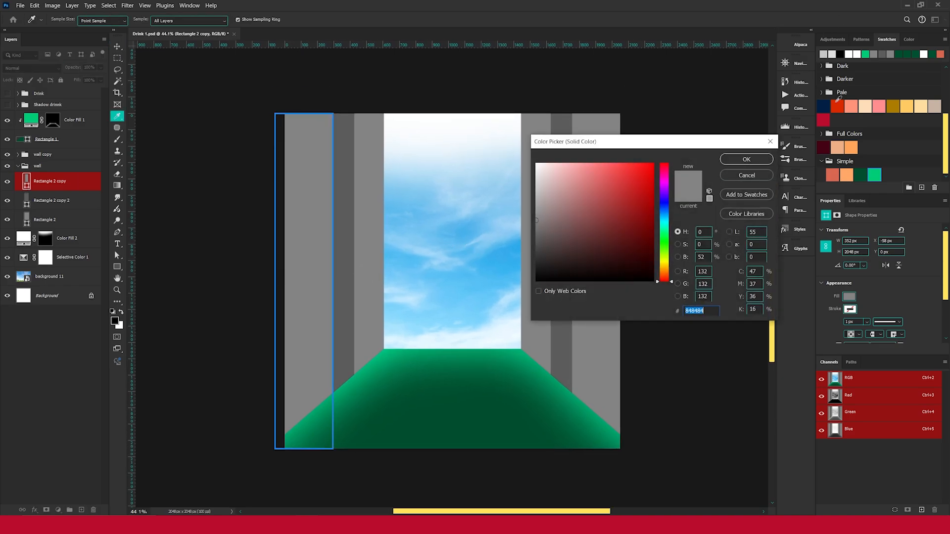
left_click(833, 174)
left_click_drag(623, 145, 622, 114)
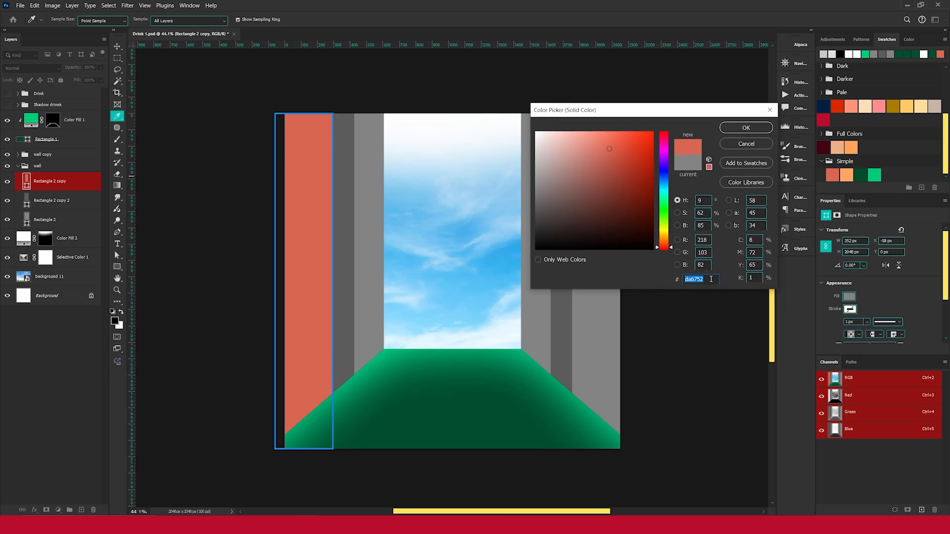
left_click(747, 130)
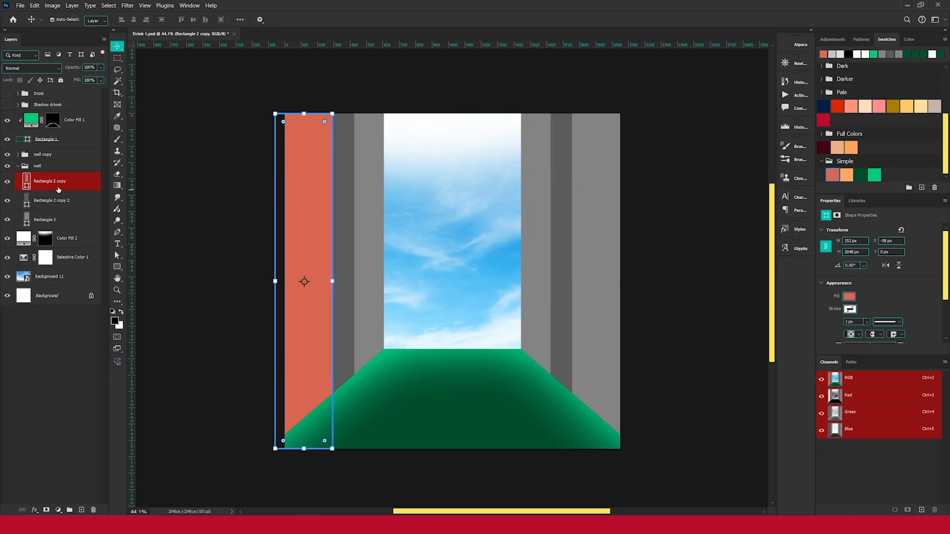
- Recolor the left wall's narrow dark panel to the same coral, da6752
left_click(81, 183)
left_click(349, 250)
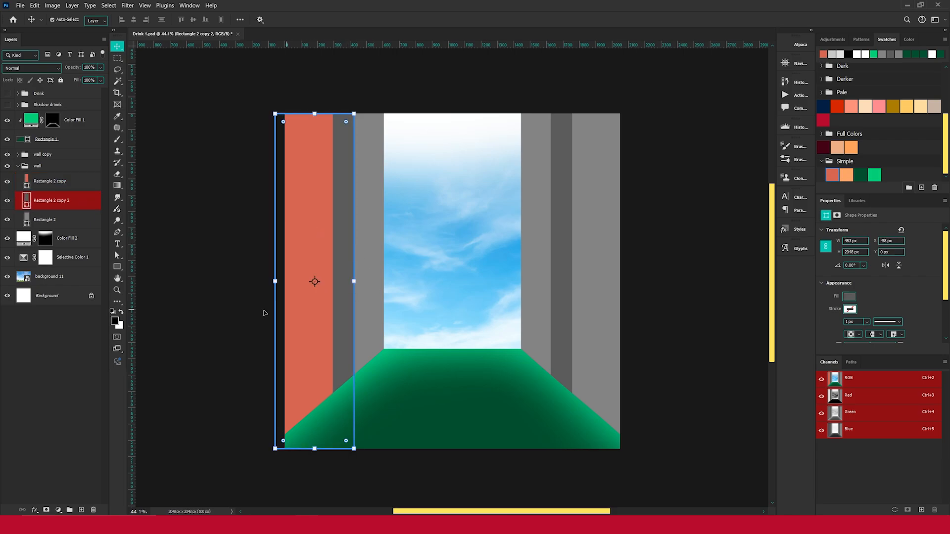
double_click(27, 201)
left_click(305, 227)
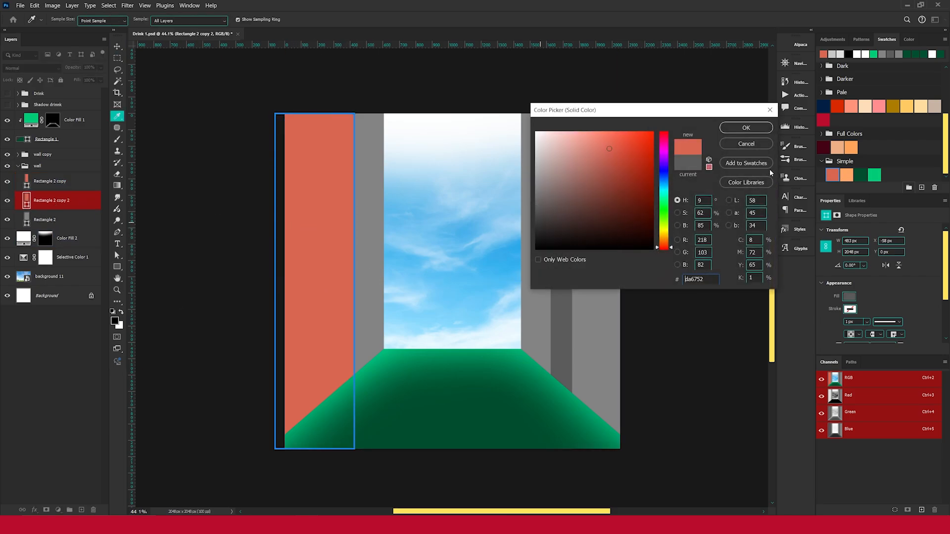
left_click(746, 128)
- Add a solid color fill layer in the orange swatch ffa868 directly above the left wall's outermost panel
left_click(32, 187)
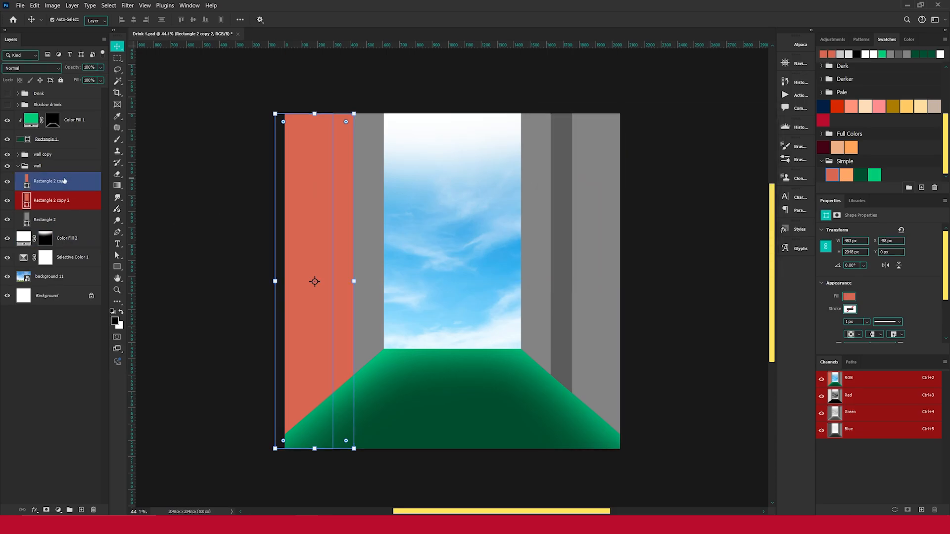
left_click(58, 510)
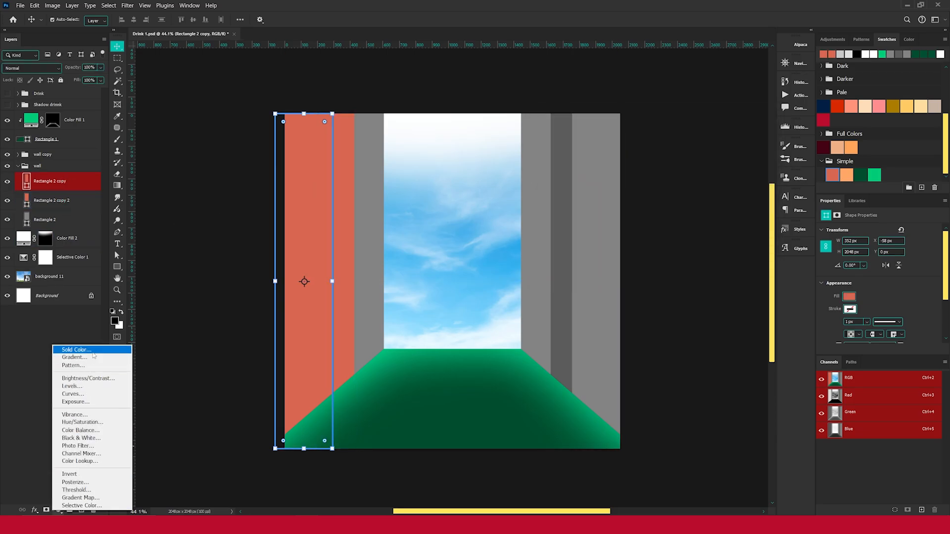
left_click(74, 349)
left_click(847, 174)
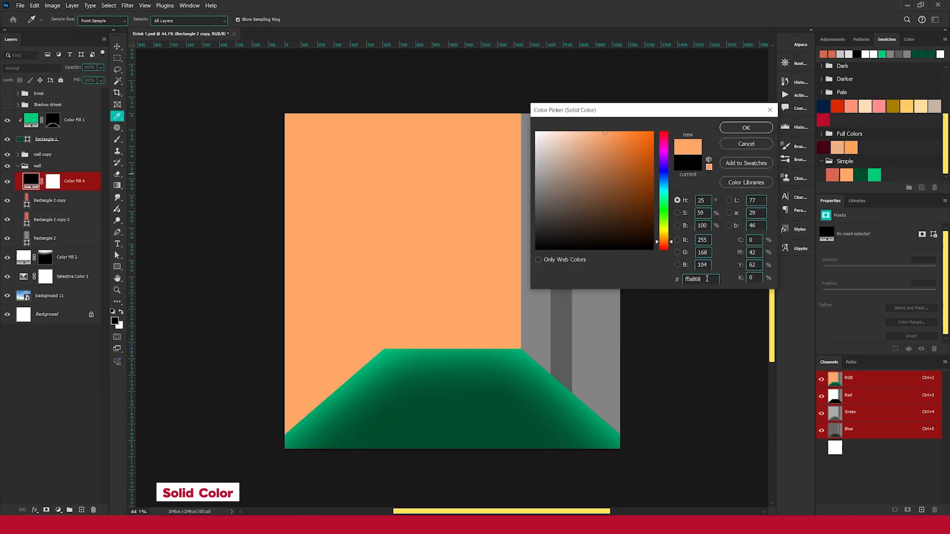
left_click_drag(708, 279, 564, 281)
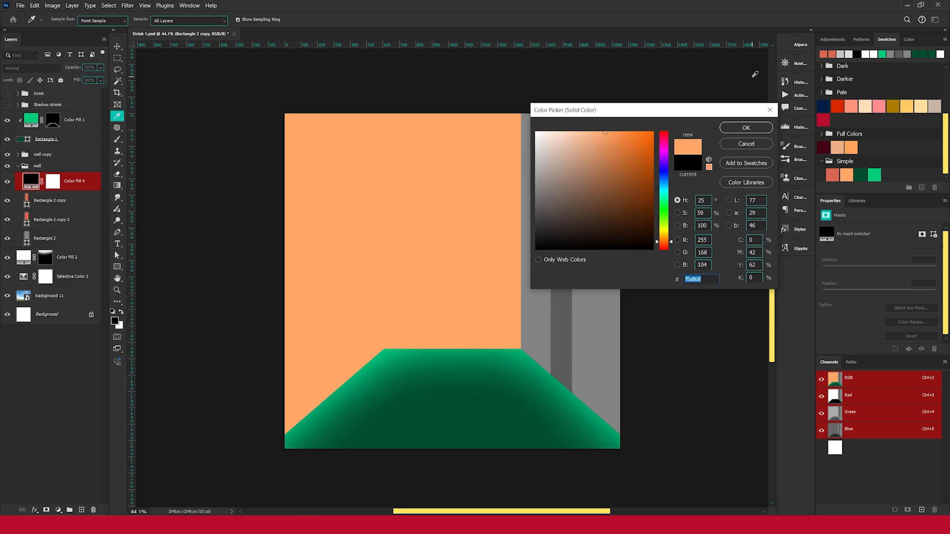
left_click(750, 129)
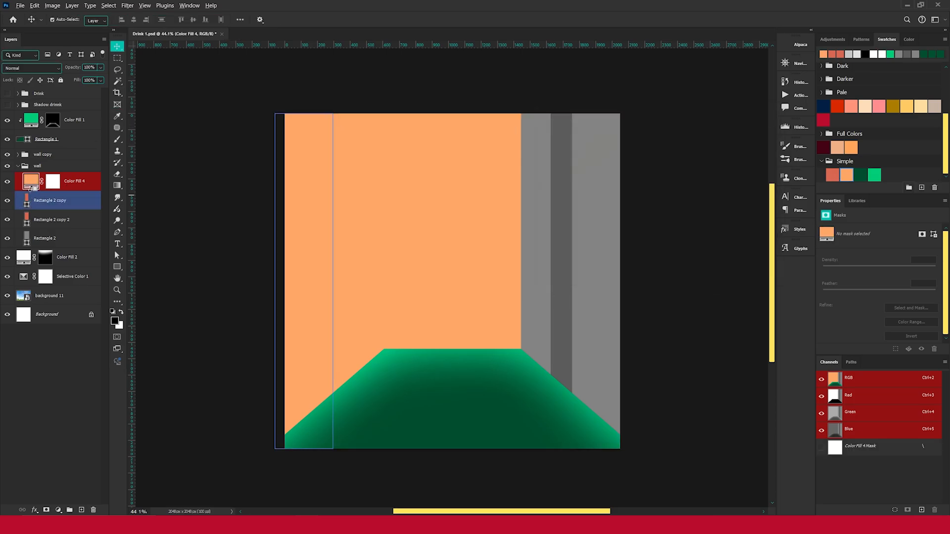
- Clip the orange fill to the left wall's outermost panel and set its blend mode to Screen
left_click(33, 190, "alt")
left_click(34, 68)
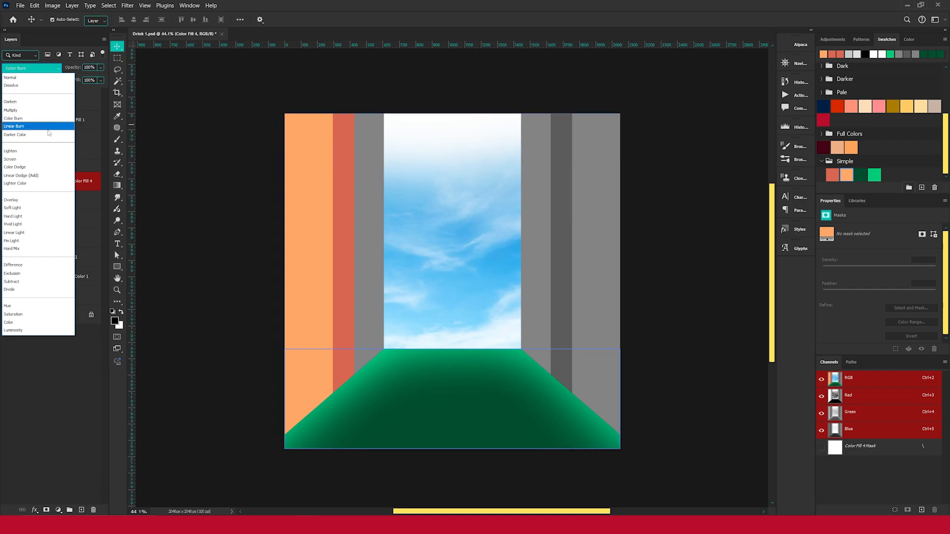
left_click(30, 159)
- Invert the orange fill's mask to black and paint a soft white glow at 100% flow along the outermost panel's inner edge
left_click(60, 181)
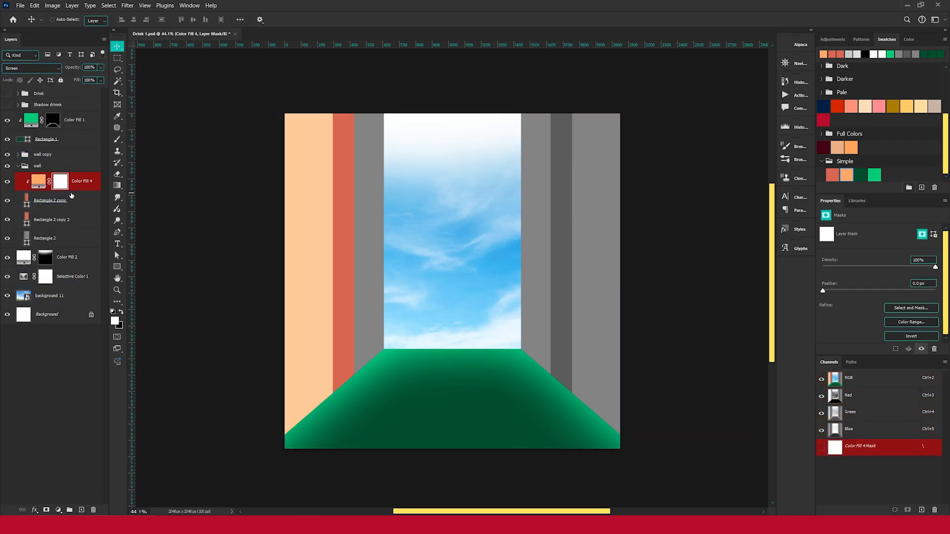
key("ctrl+i")
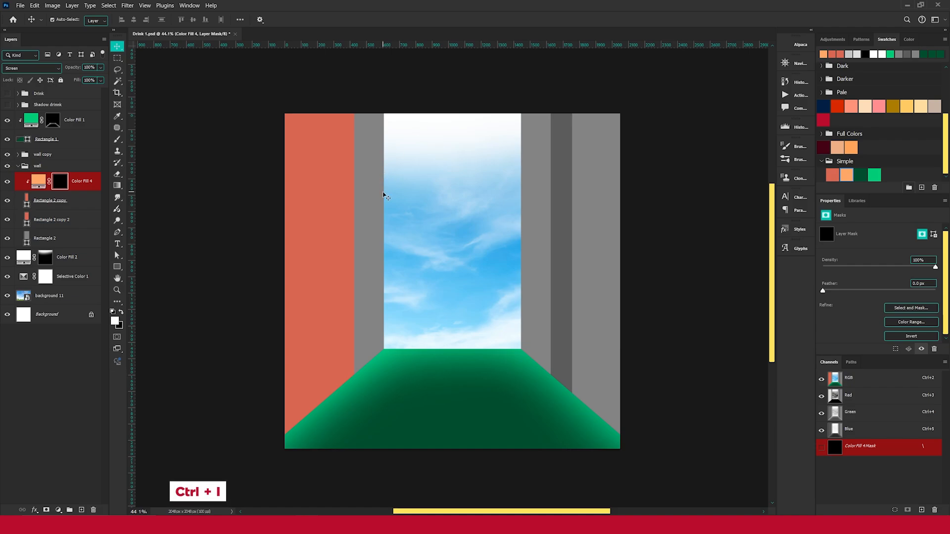
left_click(117, 139)
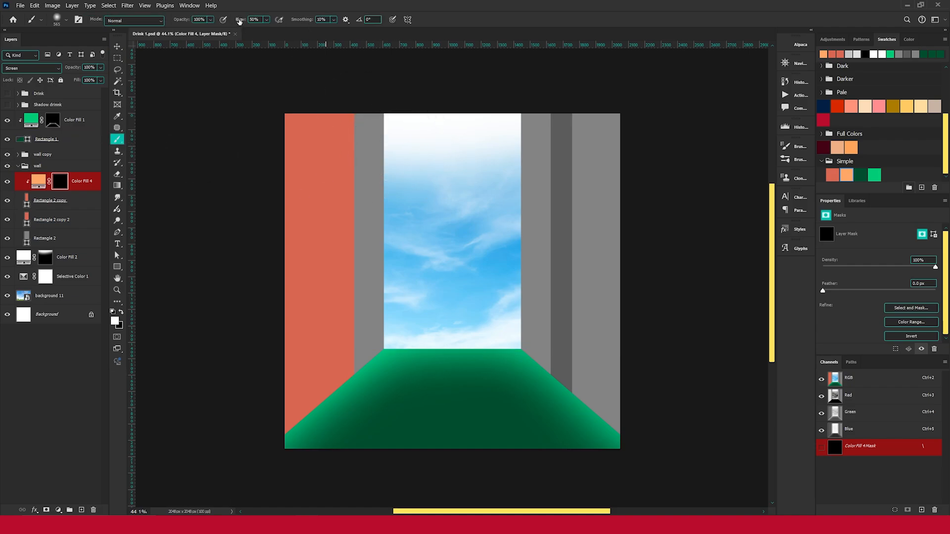
scroll(378, 145, "down", 2)
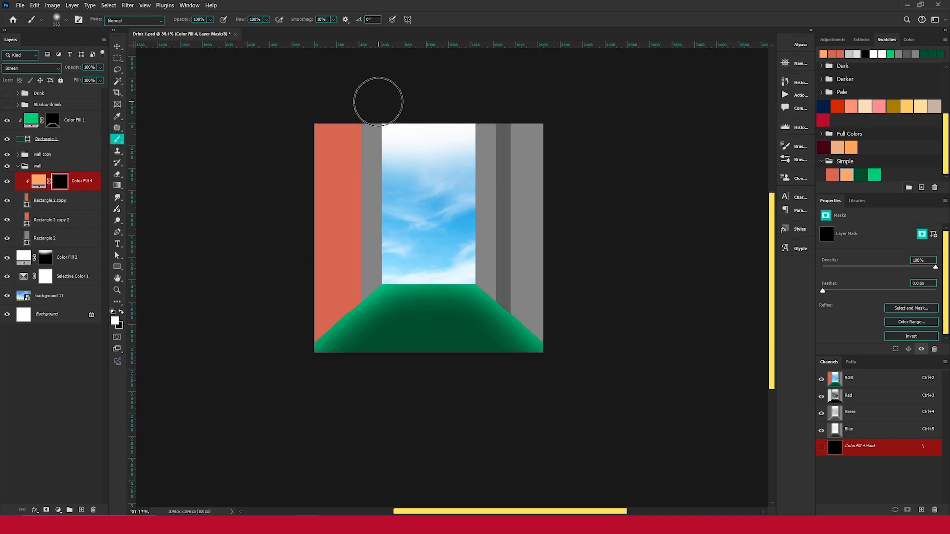
left_click_drag(382, 99, 411, 414)
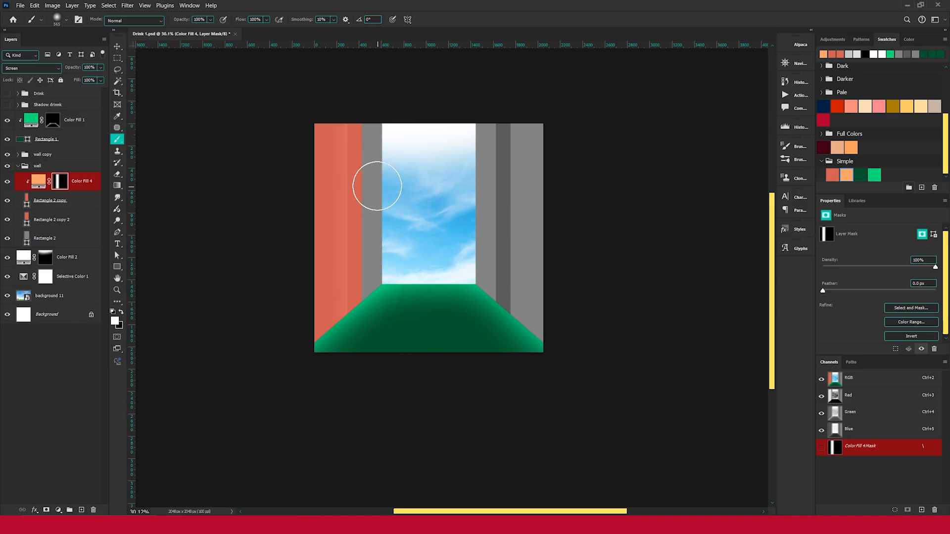
left_click_drag(367, 162, 363, 162)
left_click_drag(363, 104, 384, 356)
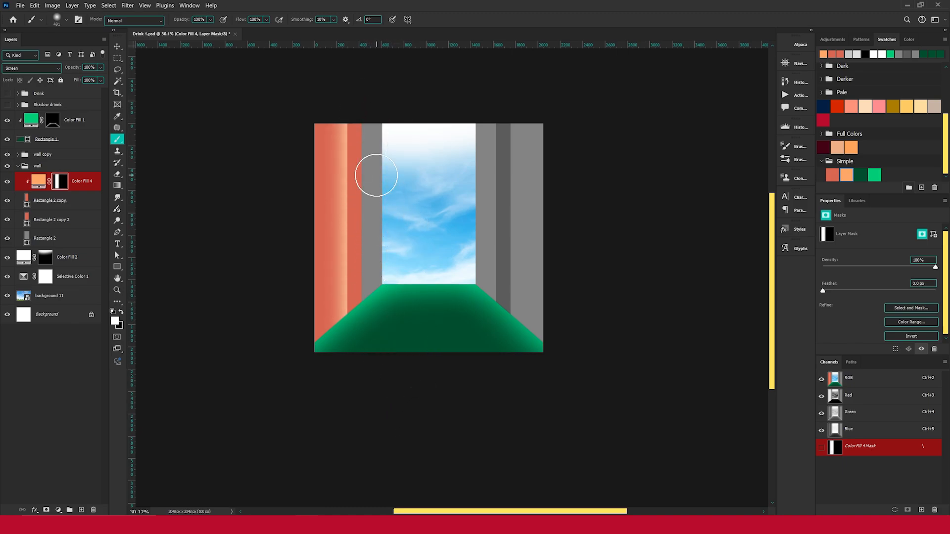
scroll(360, 151, "up", 1)
left_click_drag(360, 151, 356, 151)
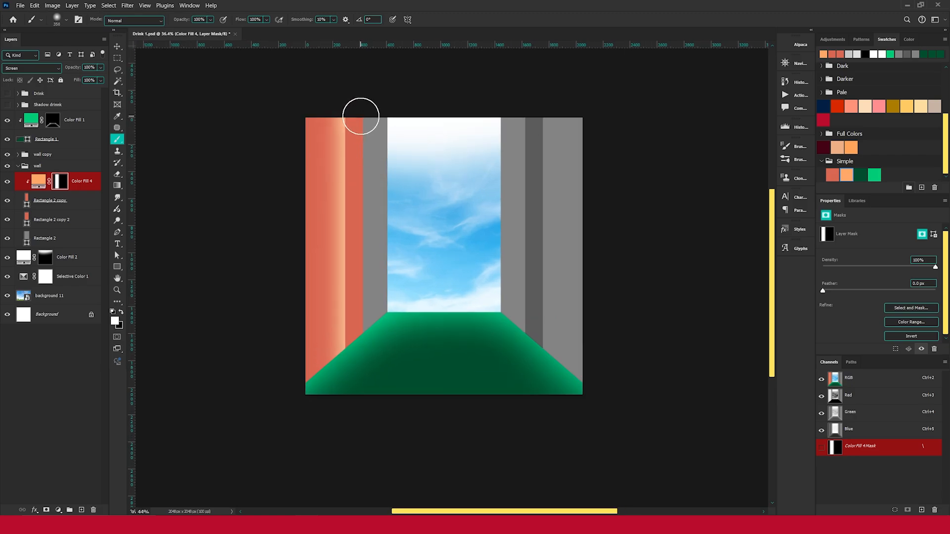
scroll(399, 318, "up", 1)
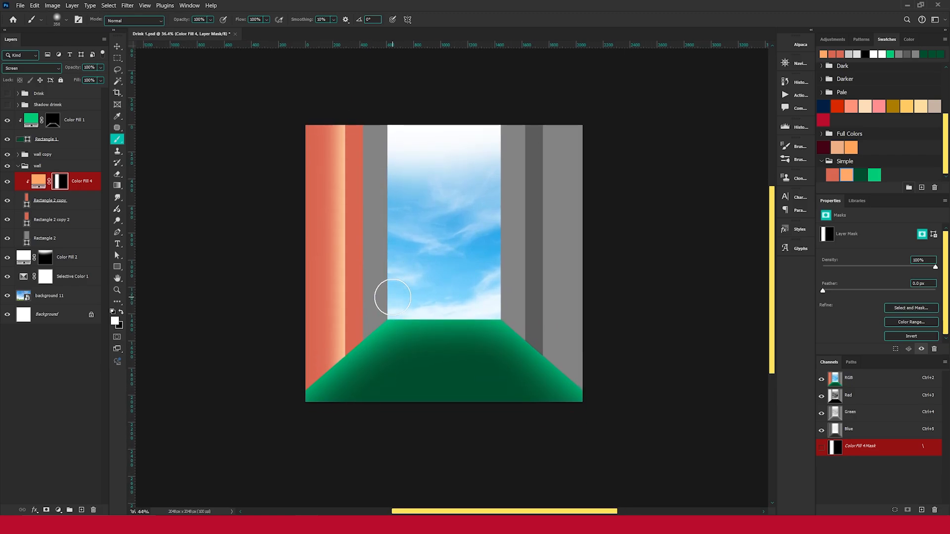
- Duplicate the orange glow fill, move the copy above the left wall's narrow panel layer and clip it to that panel
key("v")
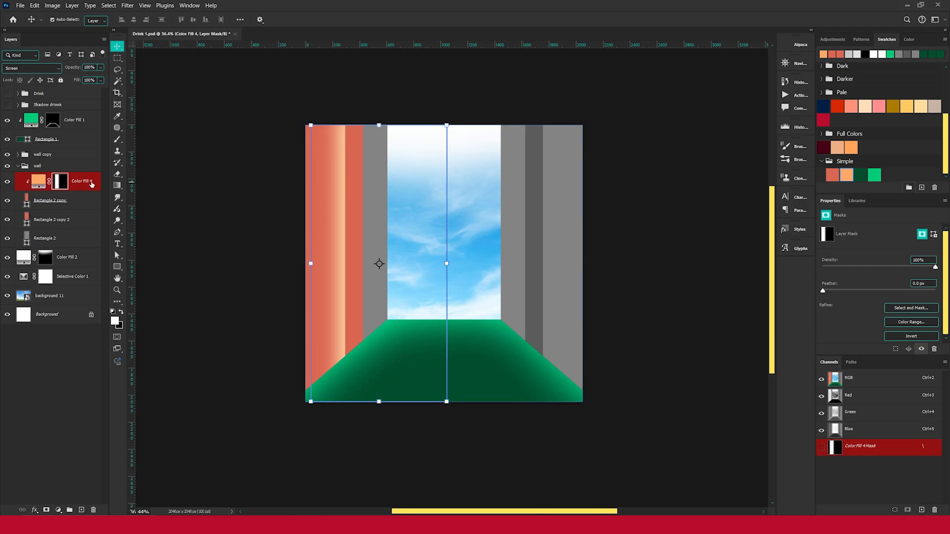
left_click(92, 184)
key("ctrl+j")
left_click_drag(93, 212, 93, 228)
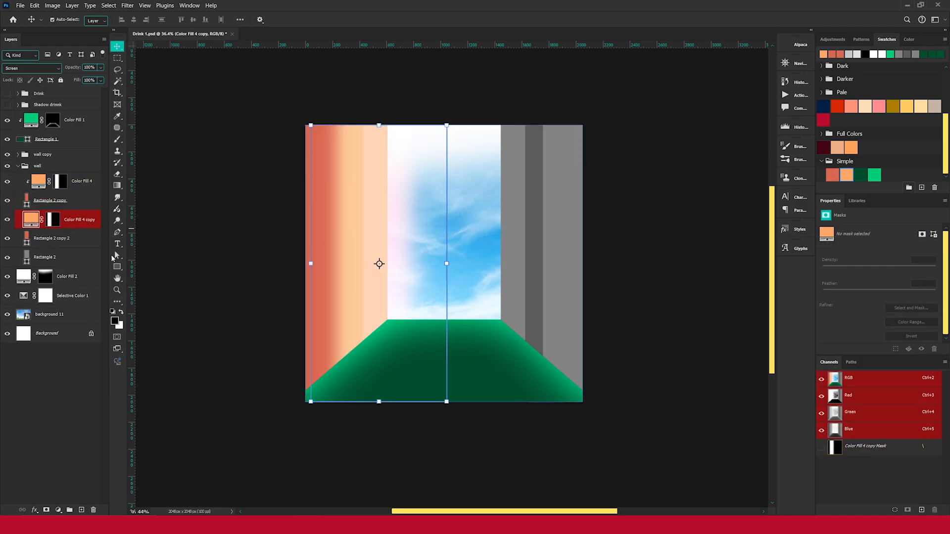
left_click(69, 224, "alt")
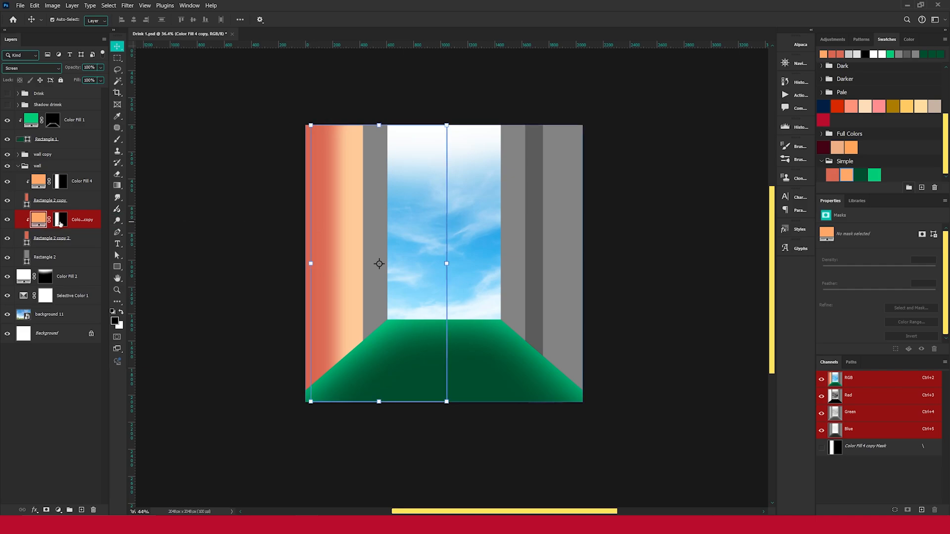
- Fill the copied glow's mask with black and paint a thin soft white glow along the narrow panel's inner edge
left_click(59, 220)
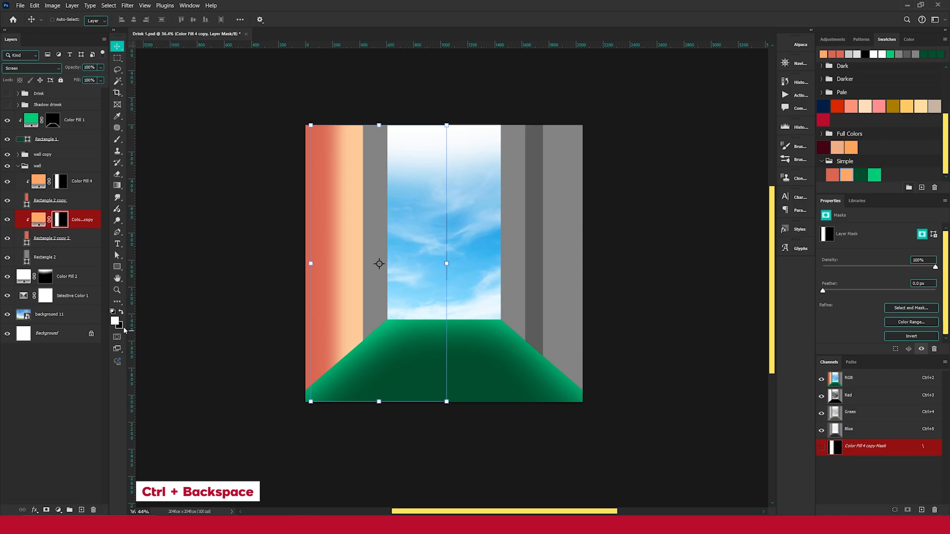
key("ctrl+BackSpace")
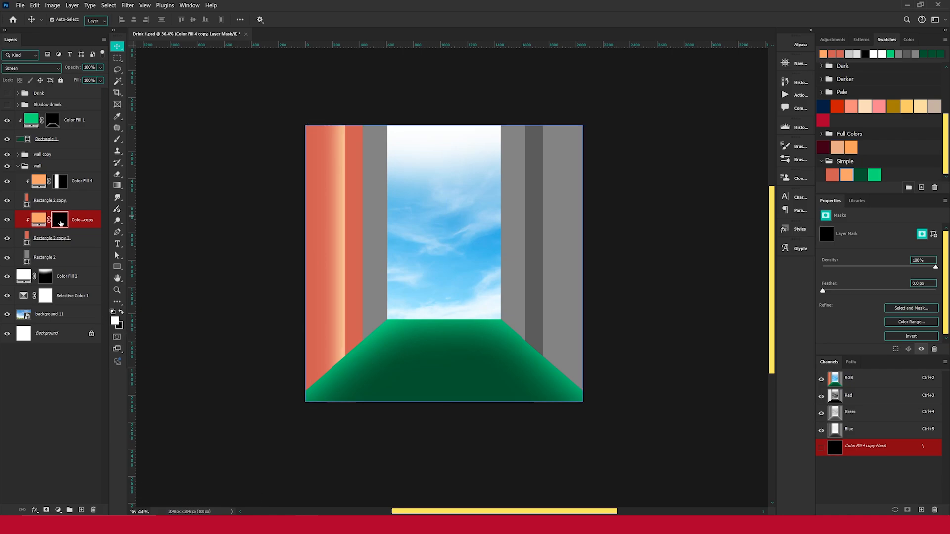
left_click(117, 139)
left_click_drag(385, 161, 377, 160)
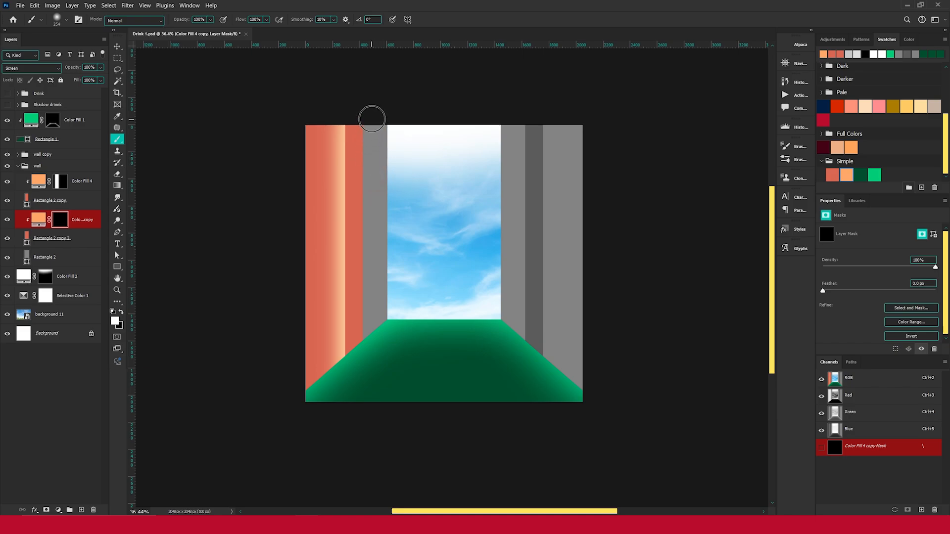
left_click_drag(374, 113, 373, 341)
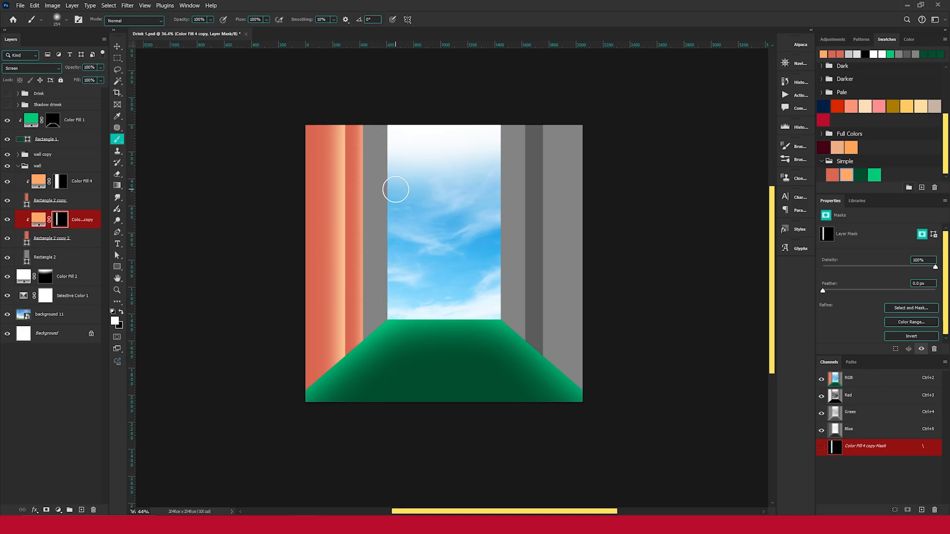
mouse_move(377, 142)
left_mouse_down()
mouse_move(371, 125)
mouse_move(379, 381)
left_mouse_up()
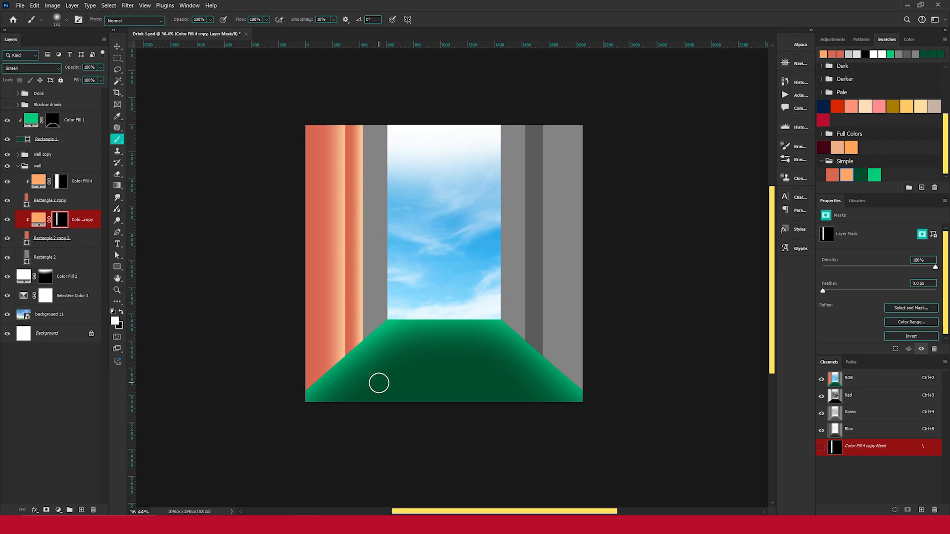
scroll(424, 277, "up", 1)
key("v")
scroll(373, 248, "down", 2)
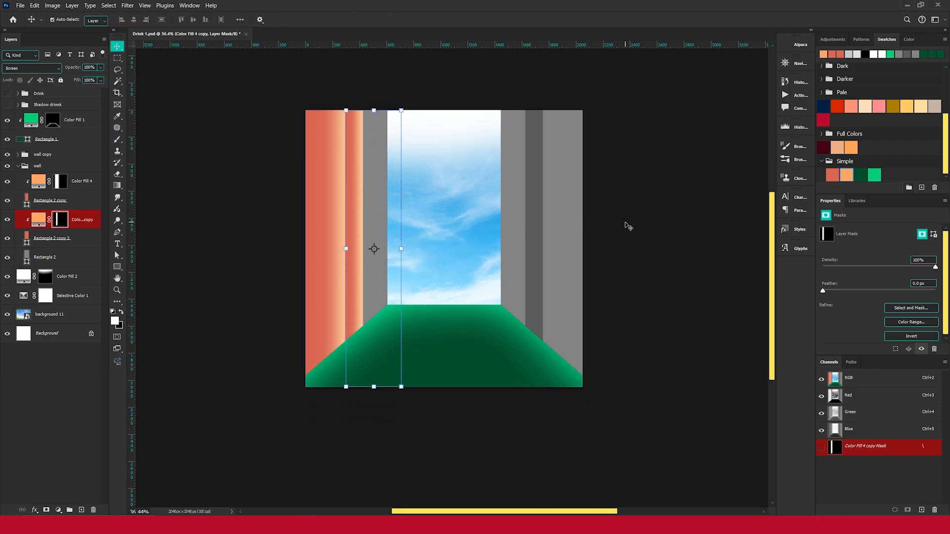
- Recolor the left wall's innermost gray panel to the light coral e98f6e, sampled from the outermost panel's gradient
left_click(373, 222)
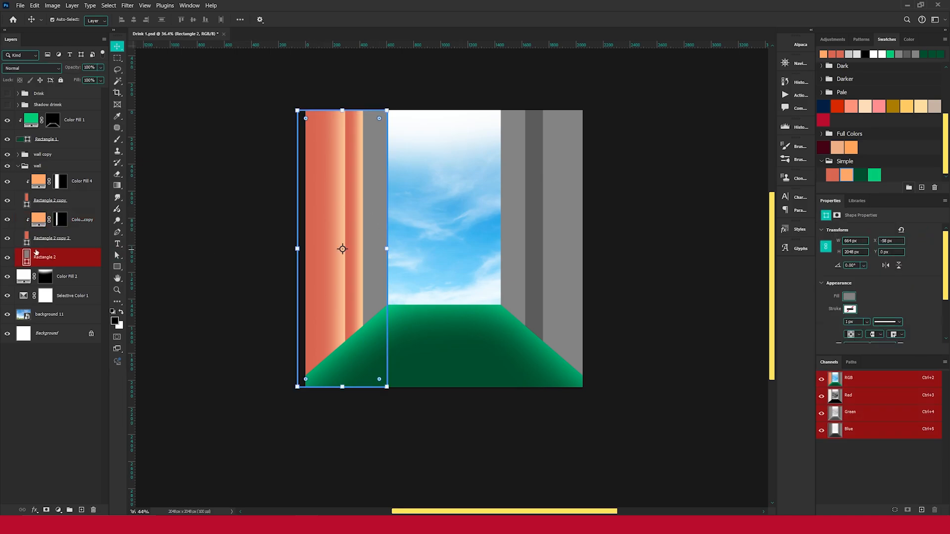
left_click(8, 258)
left_click(7, 258)
double_click(26, 259)
left_click(330, 202)
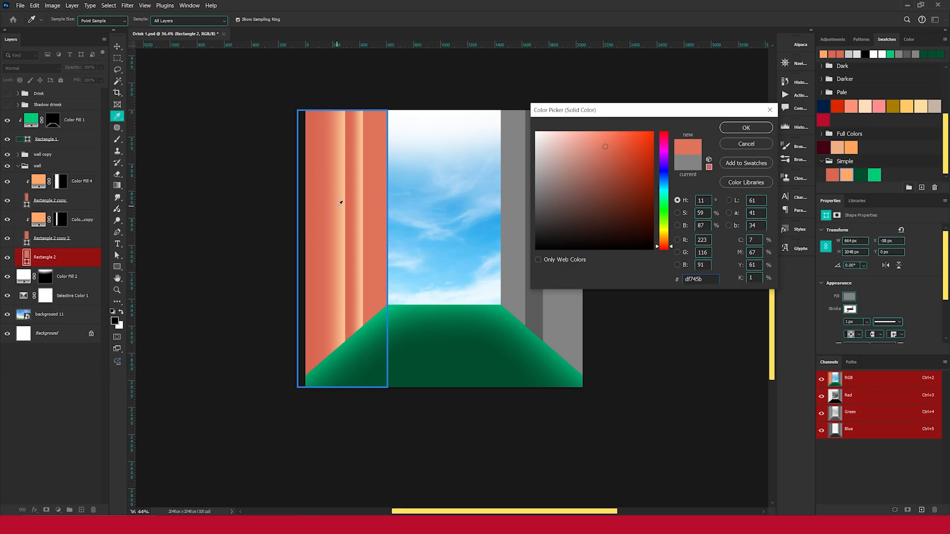
left_click(340, 203)
left_click(337, 203)
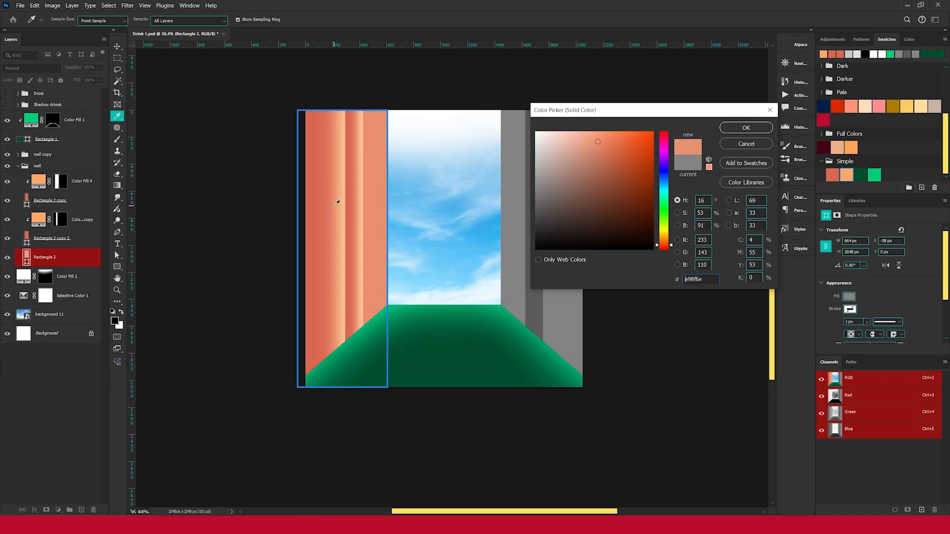
left_click(744, 128)
key("v")
left_click(661, 179)
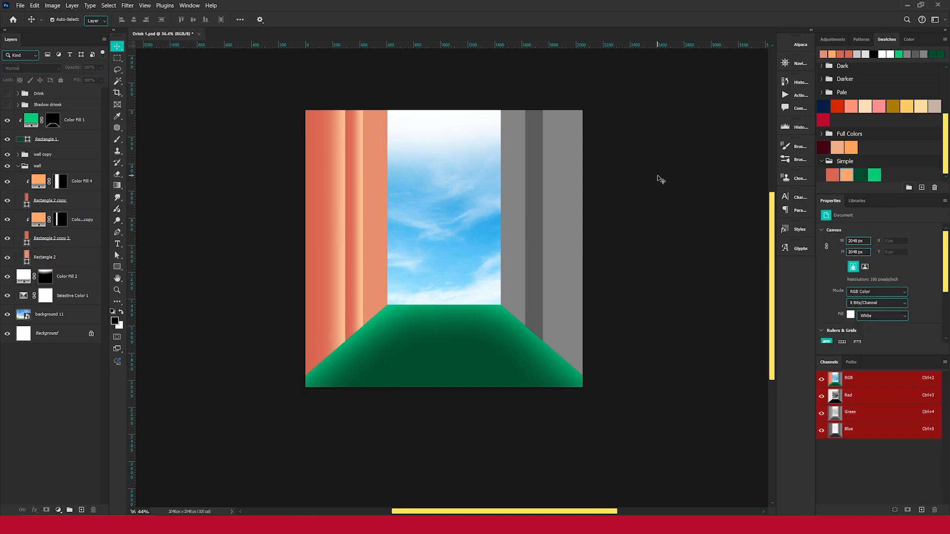
- Place the line.jpg streak texture above the outermost panel's orange glow and clip it to that panel
left_click(20, 169)
left_click(95, 184)
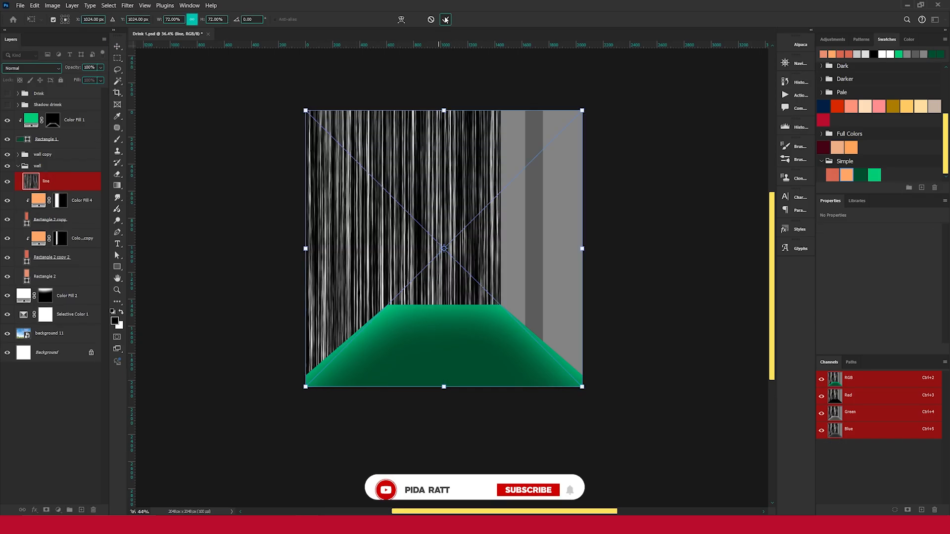
mouse_move(50, 193)
left_mouse_down()
mouse_move(61, 85)
mouse_move(30, 148)
mouse_move(47, 190)
left_mouse_up()
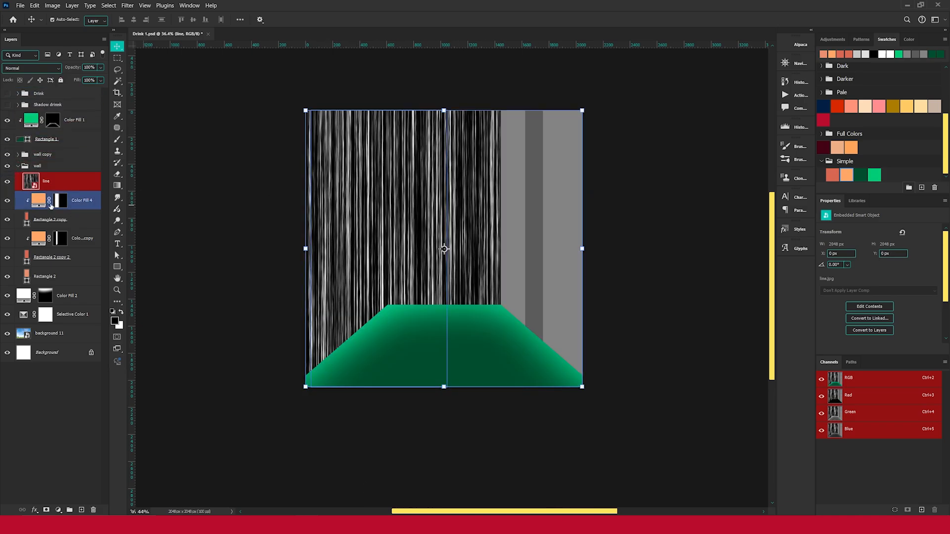
left_click(28, 190, "alt")
- Shift the line texture left to X -117 px and squeeze only its width to about 26.51% (754 px)
scroll(329, 200, "up", 1)
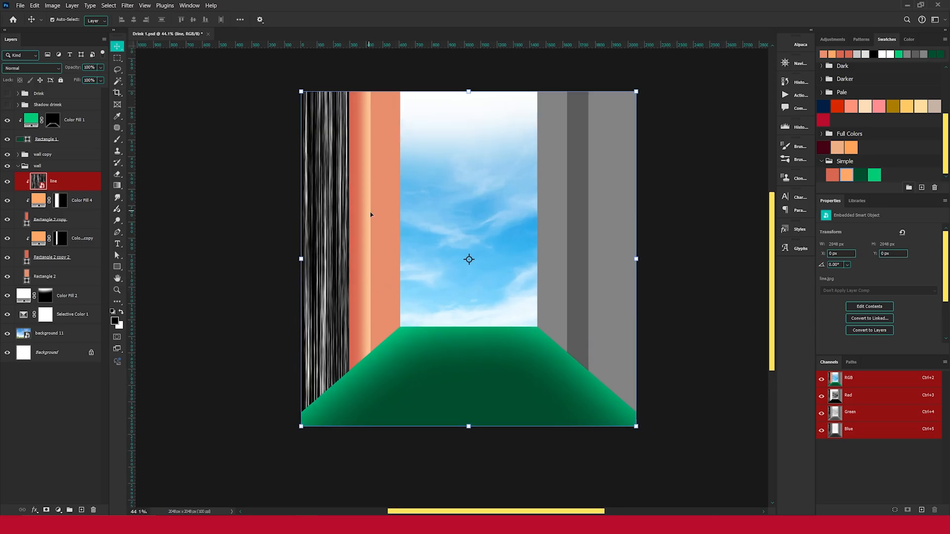
key("ctrl+t")
left_click_drag(410, 260, 391, 261)
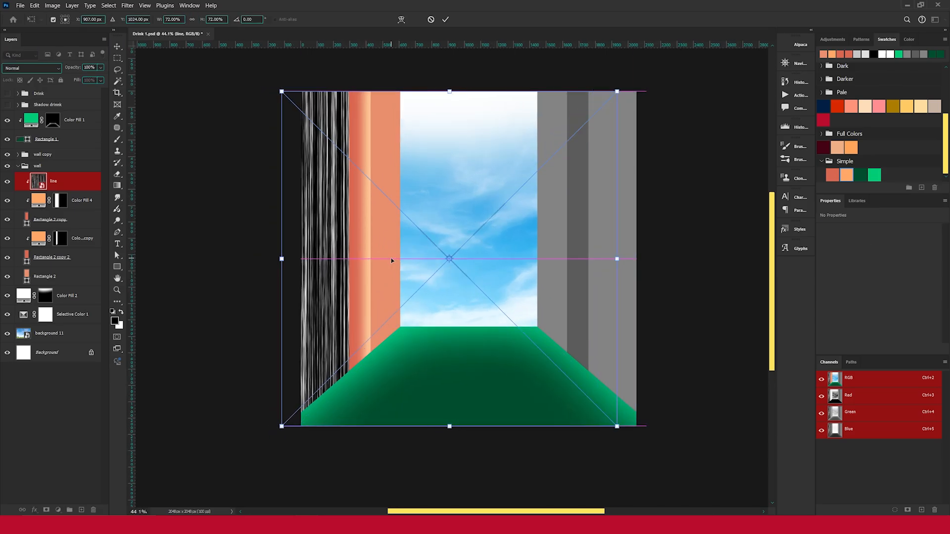
left_click_drag(617, 258, 405, 259)
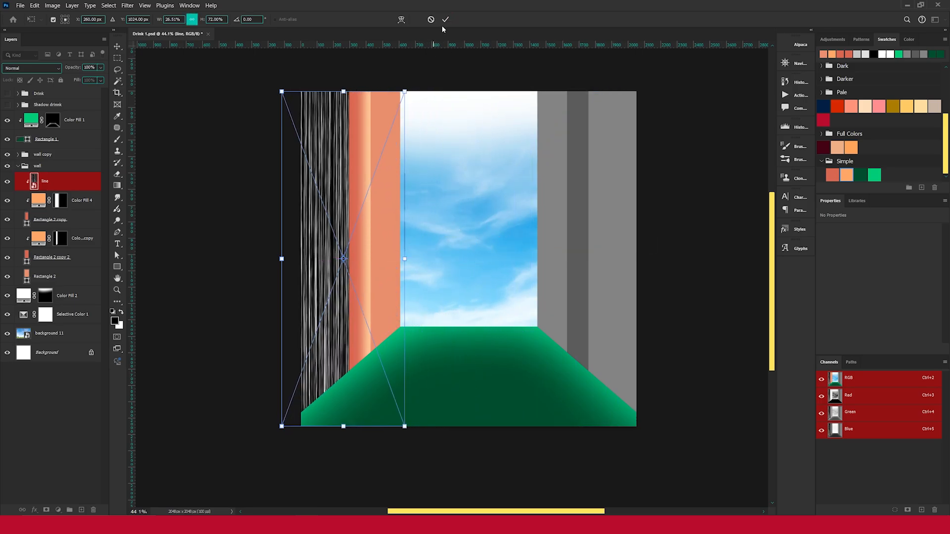
left_click(446, 21)
scroll(312, 239, "up", 3)
scroll(311, 240, "up", 1)
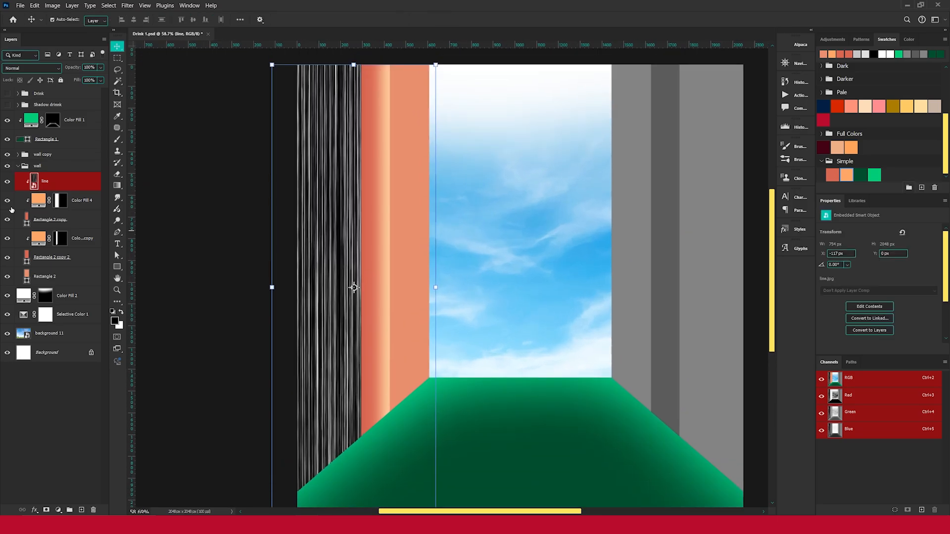
scroll(372, 249, "down", 2)
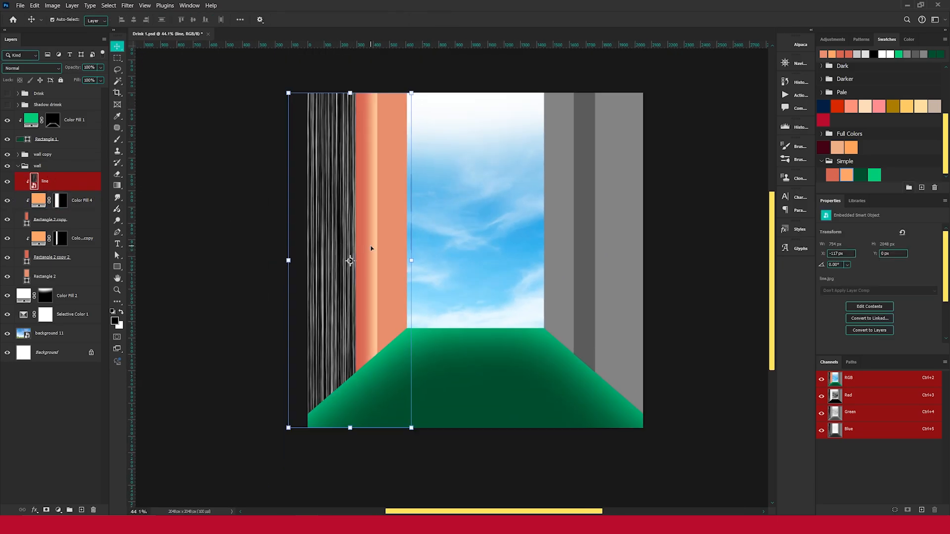
scroll(371, 248, "up", 3)
scroll(371, 249, "down", 2)
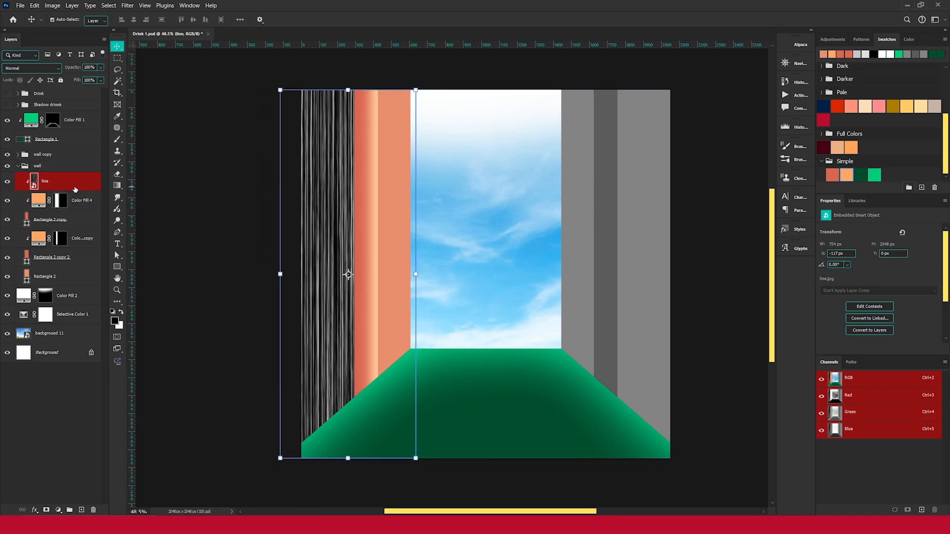
- Blend the line texture on the left wall's outermost panel with Screen at 50% opacity
left_click(55, 69)
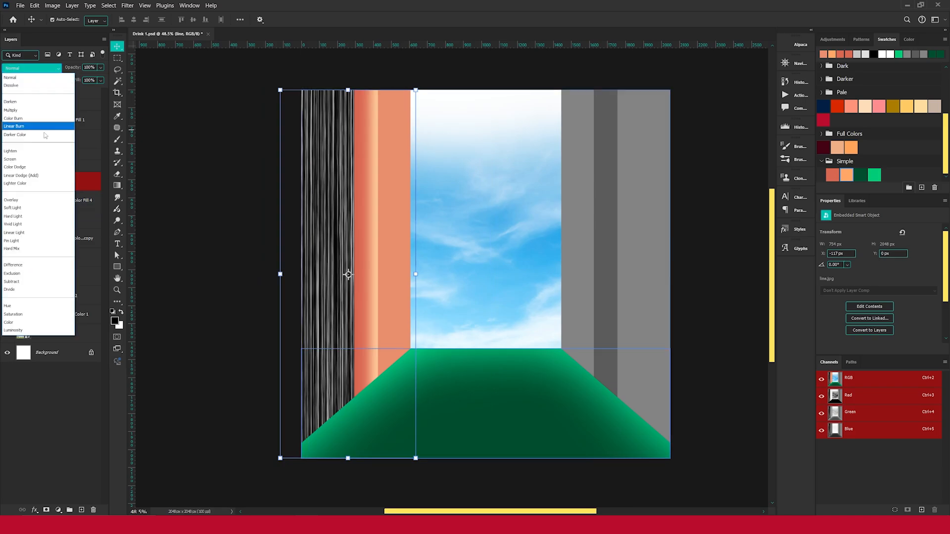
left_click(34, 159)
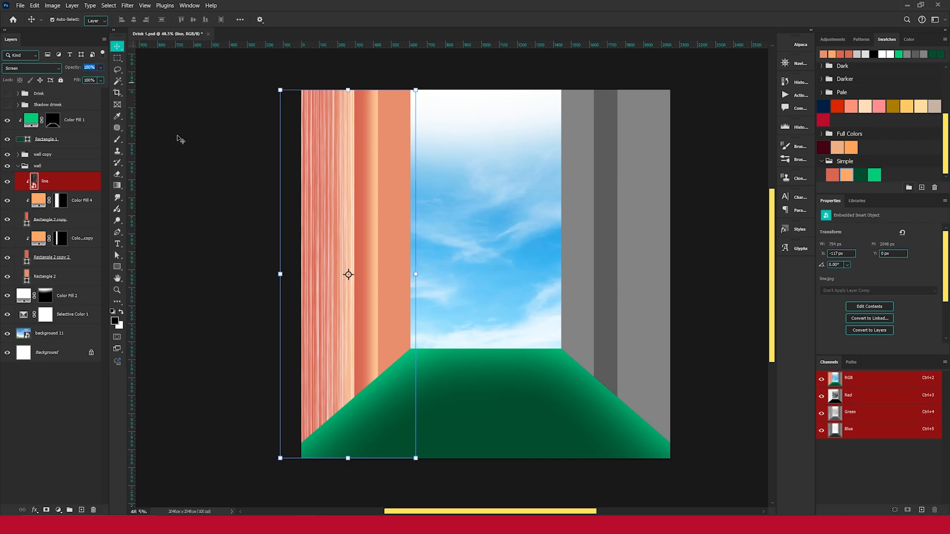
type("30")
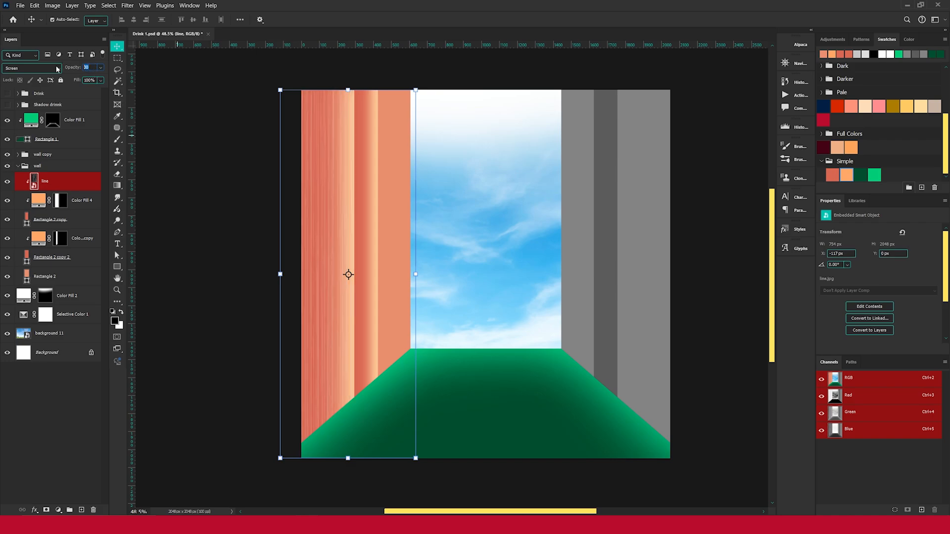
type("50")
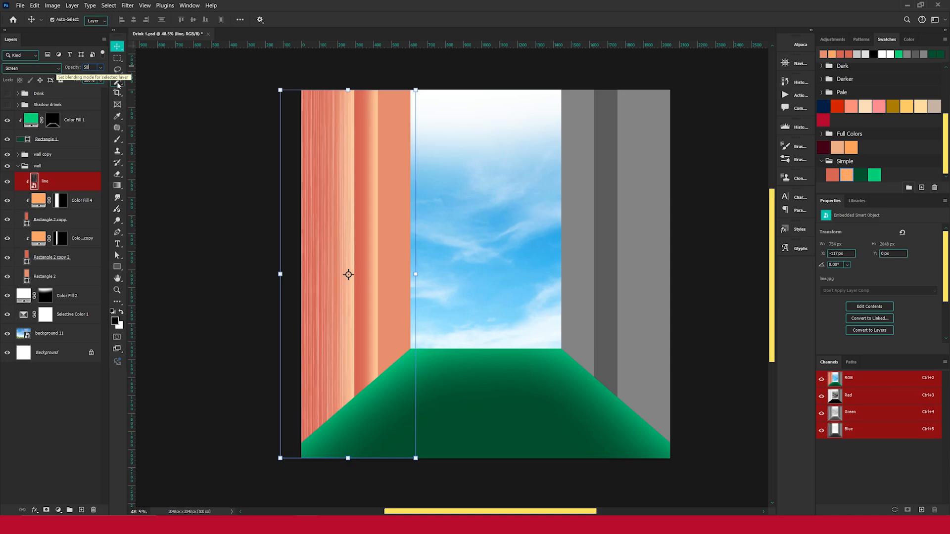
left_click(212, 159)
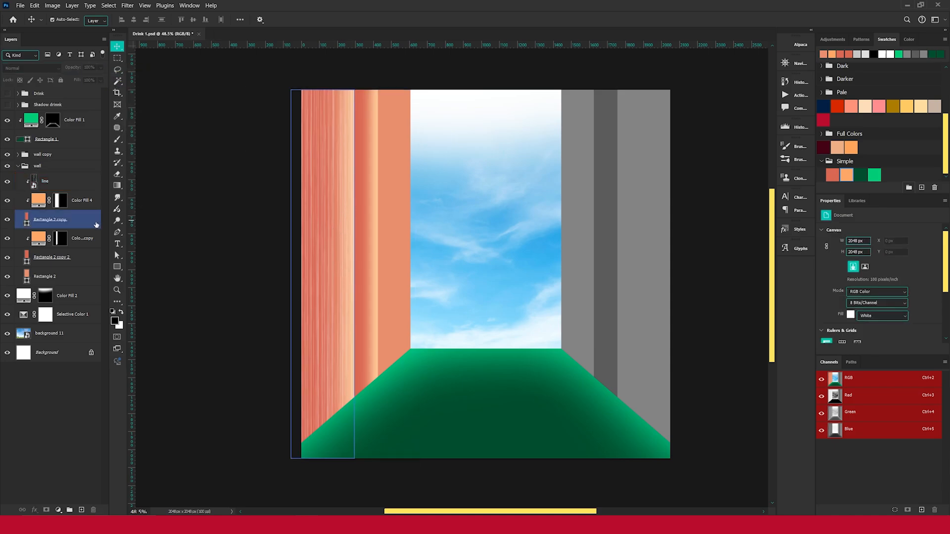
- Duplicate the line texture onto the narrow middle panel, clipped above its orange glow, and squeeze its width to about 16.98% at X -58 px
left_click(85, 187)
key("ctrl+j")
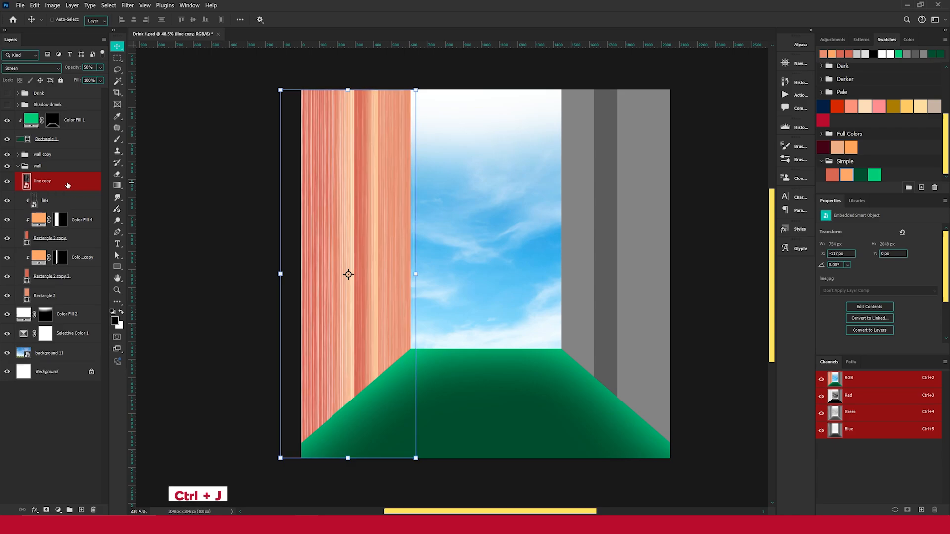
left_click_drag(69, 188, 27, 243)
left_click_drag(414, 272, 352, 282)
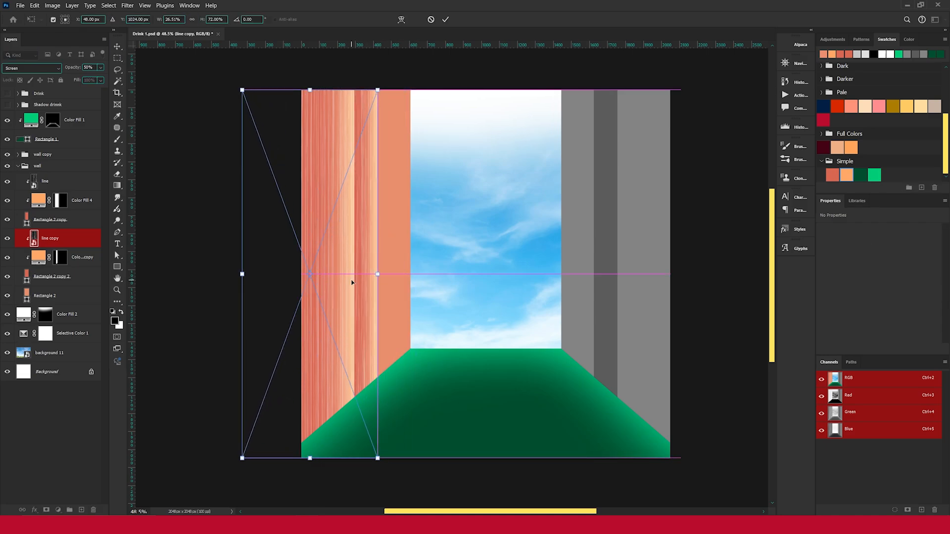
left_click_drag(242, 274, 290, 276)
left_click(445, 20)
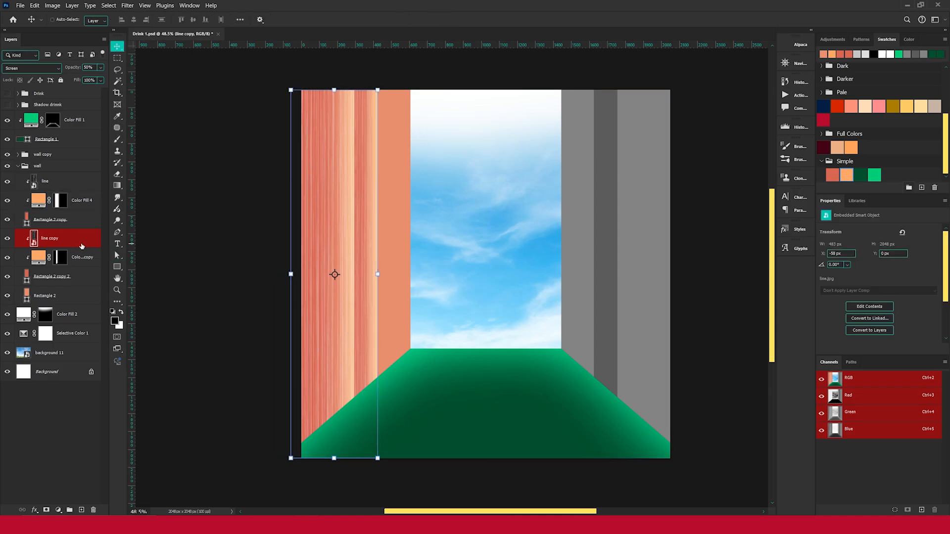
- Duplicate the narrow panel's line texture, clip it to the innermost panel and shift it right to meet the wall's inner edge
key("ctrl+j")
left_click_drag(81, 242, 87, 307)
key("ctrl+alt+g")
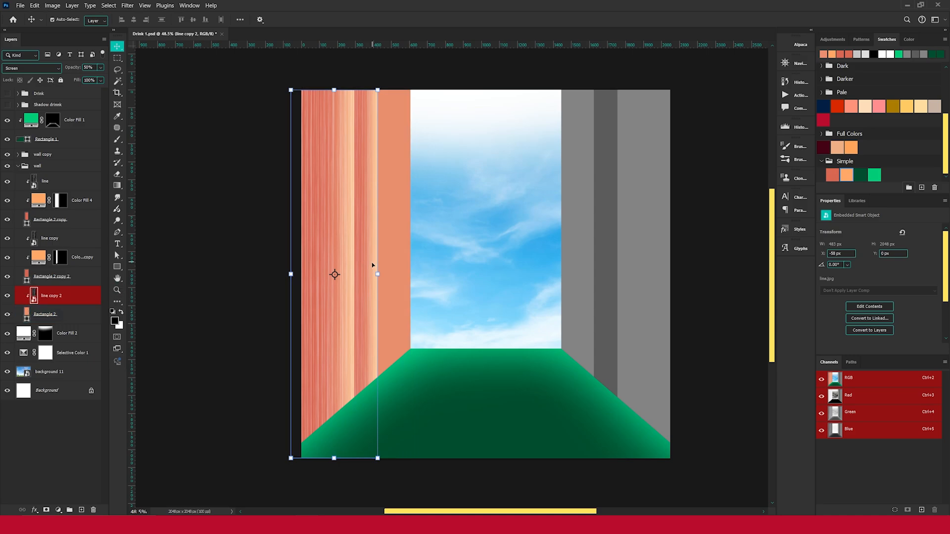
key("ctrl+t")
left_click_drag(374, 272, 398, 272)
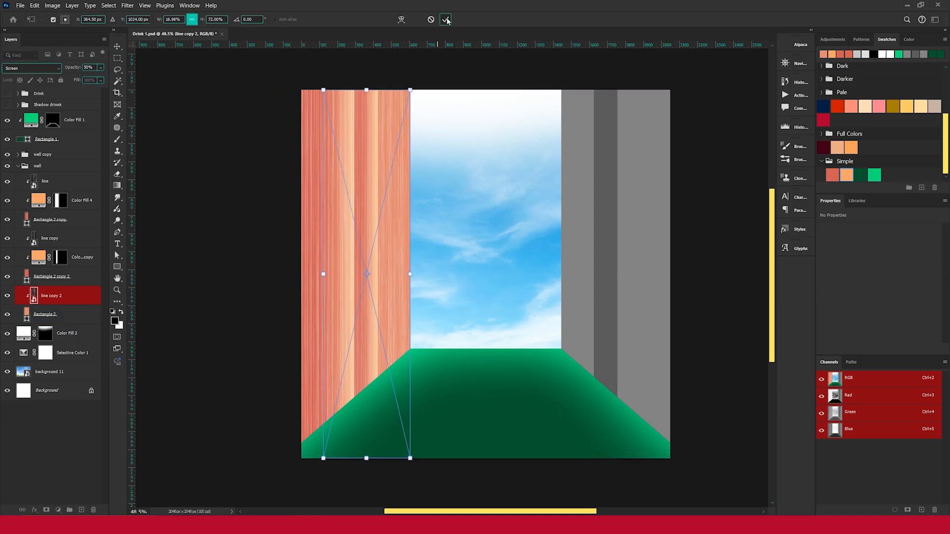
left_click(447, 20)
- Reduce the opacity of all three left-wall line textures together to 30%
scroll(439, 200, "down", 5)
left_click(656, 199)
scroll(396, 255, "up", 9)
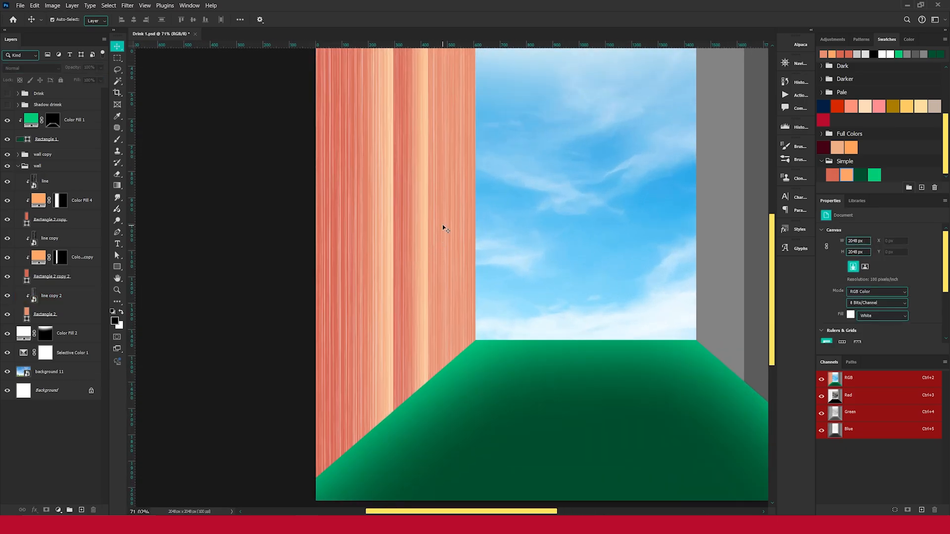
scroll(364, 266, "down", 3)
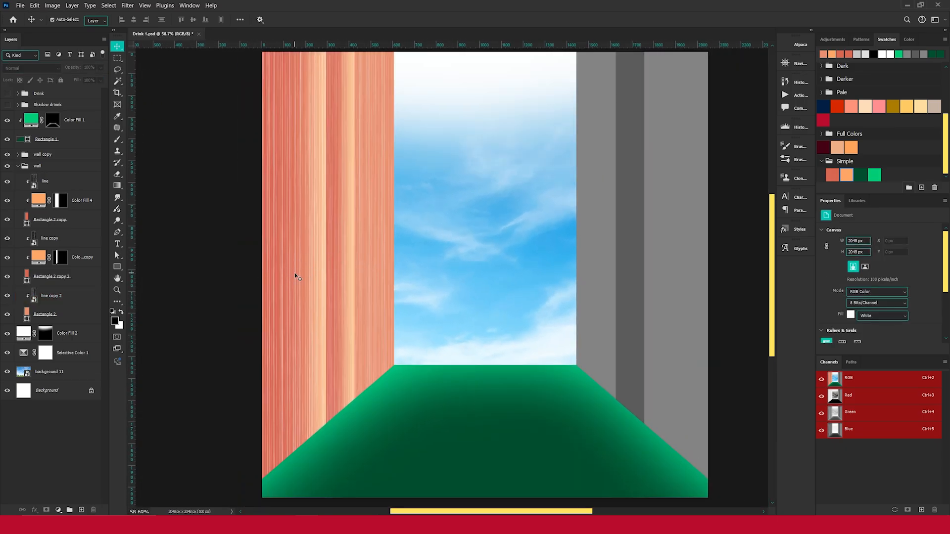
left_click(69, 301)
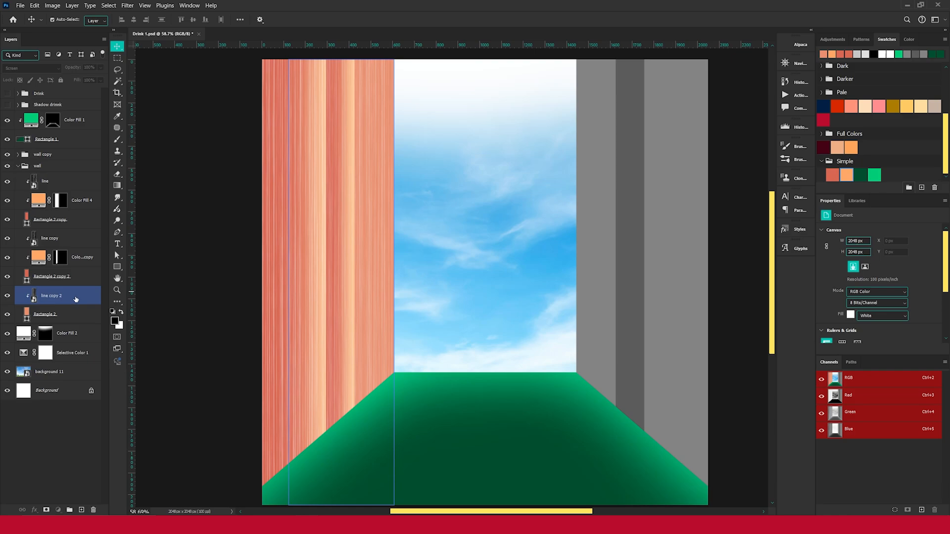
left_click(79, 240, "ctrl")
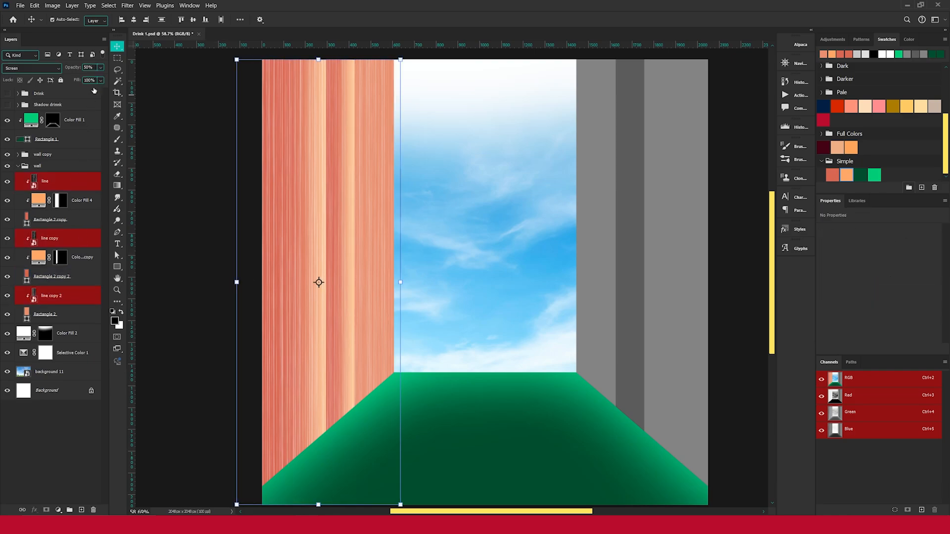
left_click(91, 69)
type("30")
key("Return")
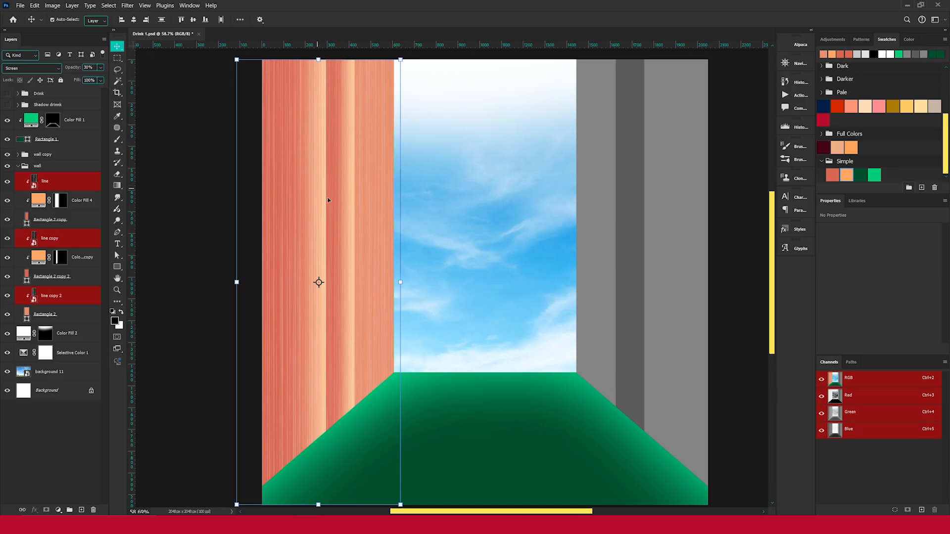
scroll(405, 248, "down", 4)
left_click(677, 201)
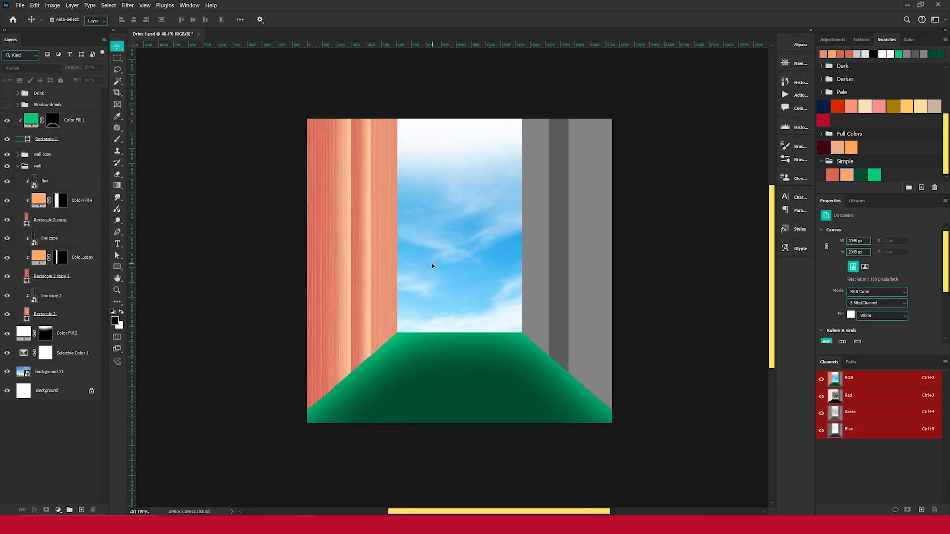
- Collapse the finished left wall group, show the guides and delete the gray right wall group
scroll(432, 265, "up", 2)
left_click(19, 167)
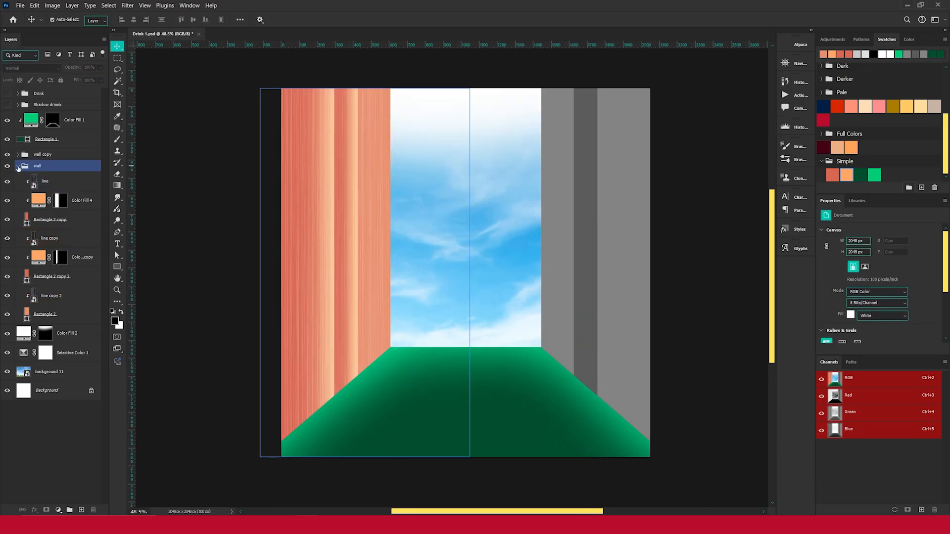
left_click(18, 167)
key("ctrl+semicolon")
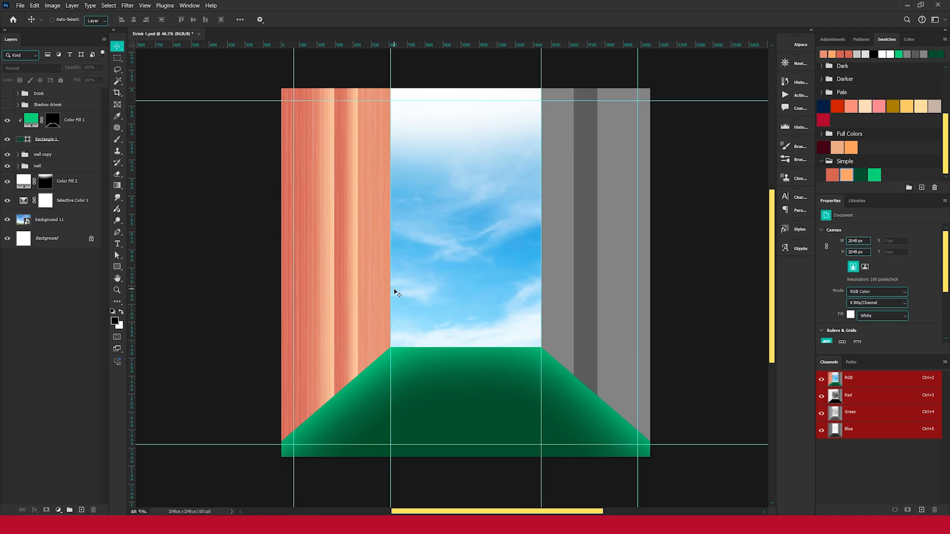
left_click(13, 158)
left_click(6, 155)
left_click(6, 156)
left_click(49, 156)
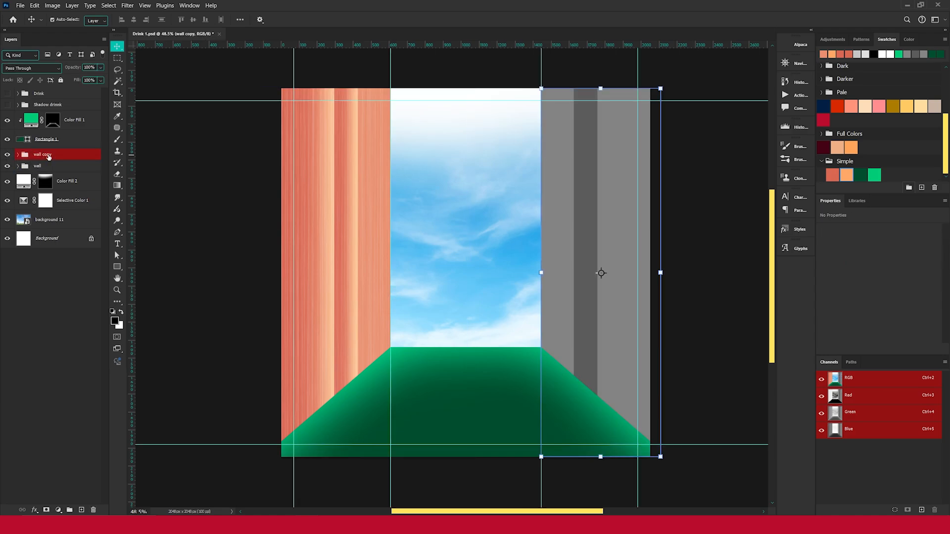
key("Delete")
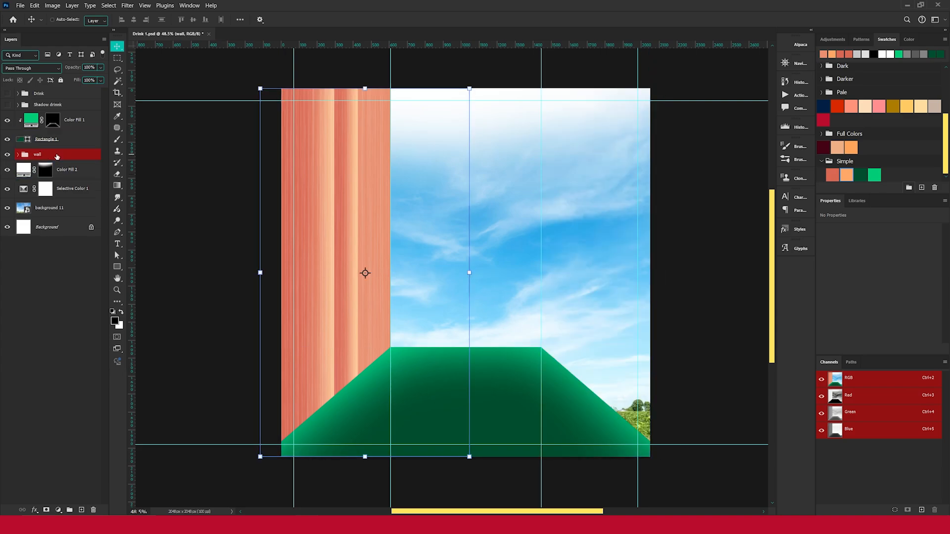
- Duplicate the wall group, flip it horizontally and move it 1117 px right so it forms the right wall
key("ctrl+j")
key("ctrl+t")
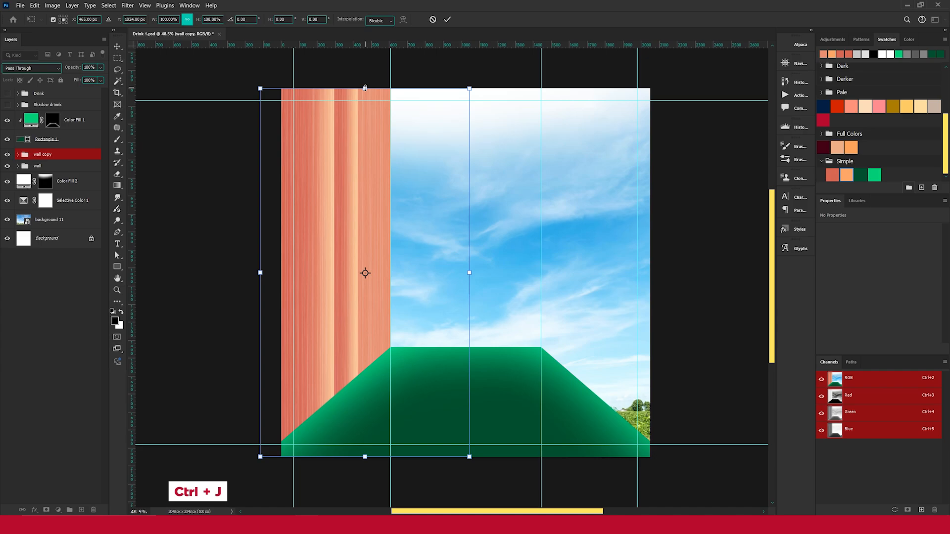
right_click(367, 195)
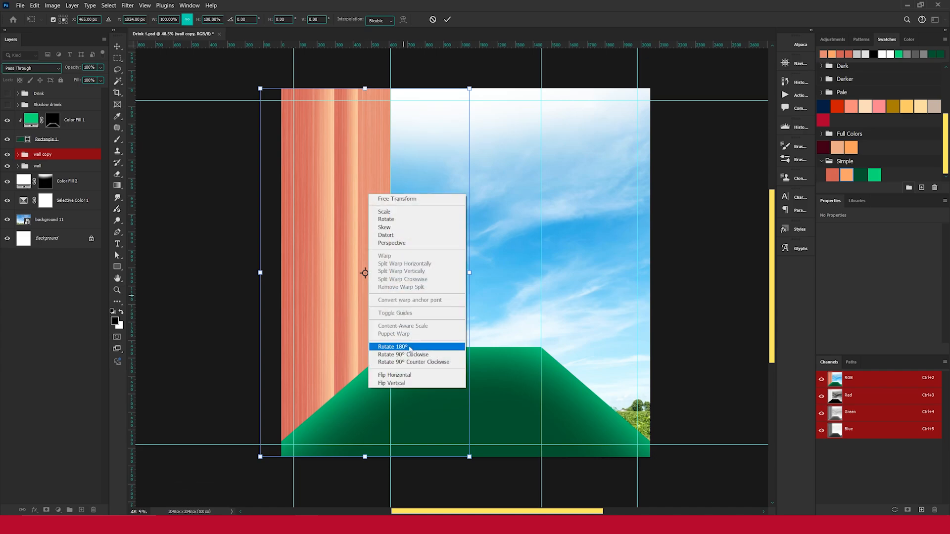
left_click(401, 375)
left_click_drag(356, 239, 557, 239)
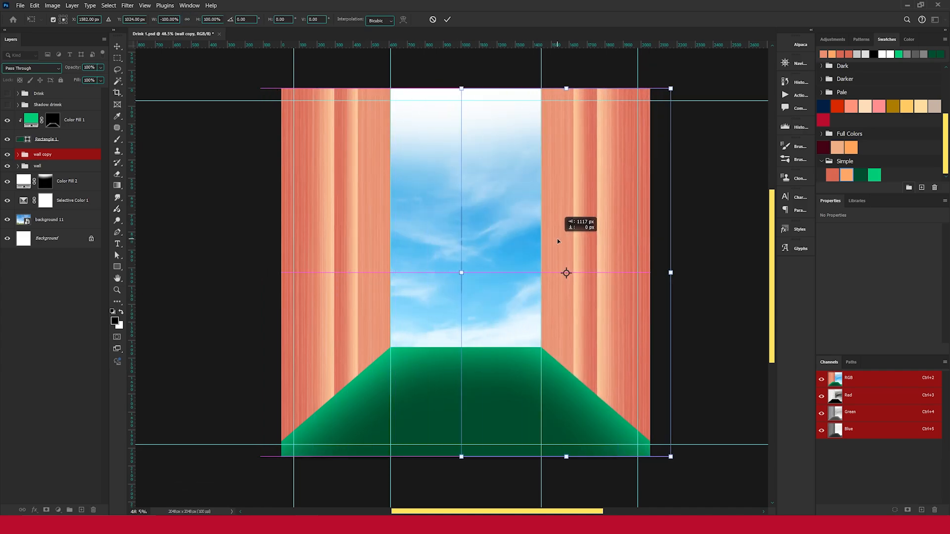
left_click(446, 19)
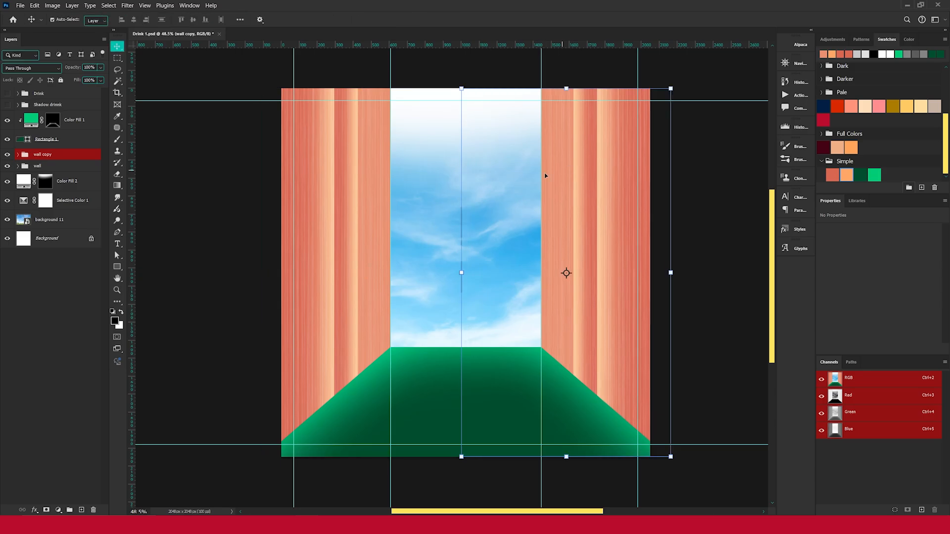
- Make the drinks and their shadow group visible again in front of the finished walls
key("ctrl+0")
left_click(710, 208)
left_click_drag(555, 238, 534, 241)
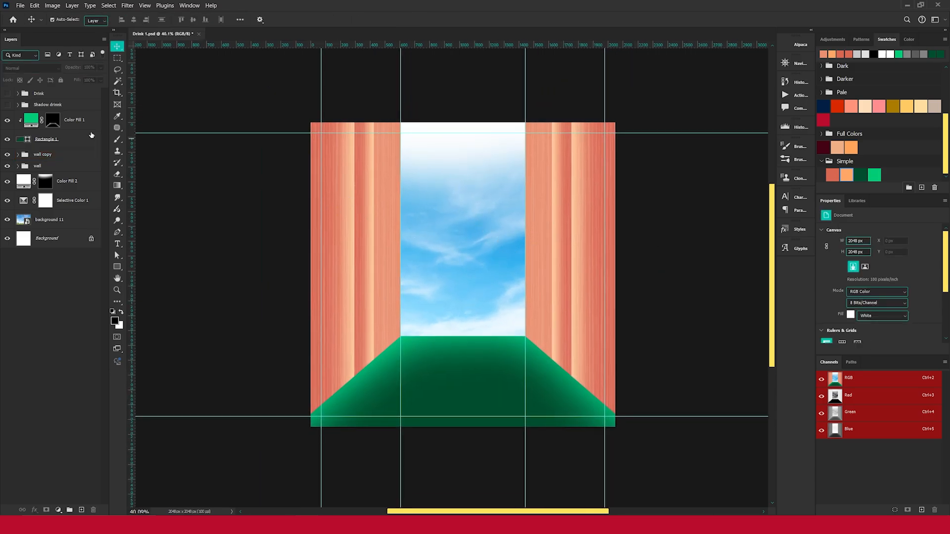
left_click(7, 104)
left_click(7, 93)
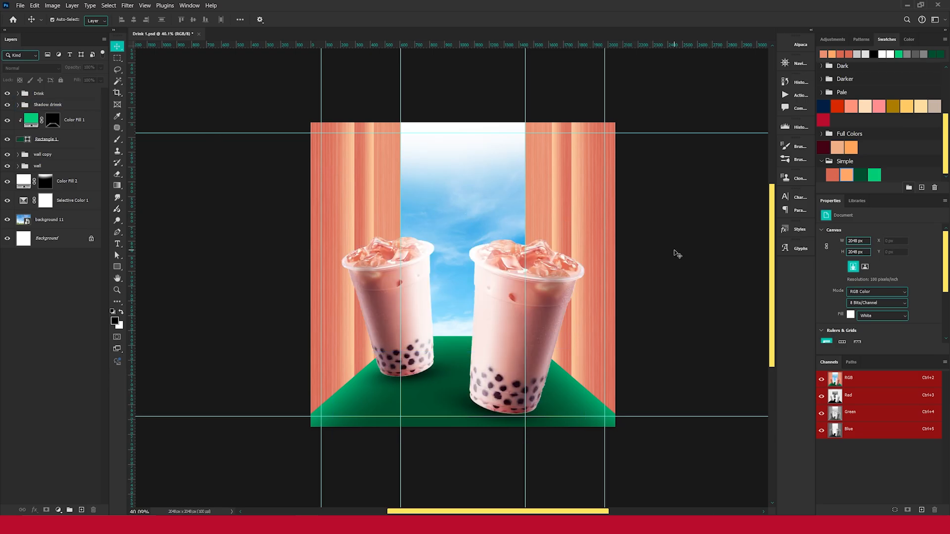
scroll(470, 258, "up", 2)
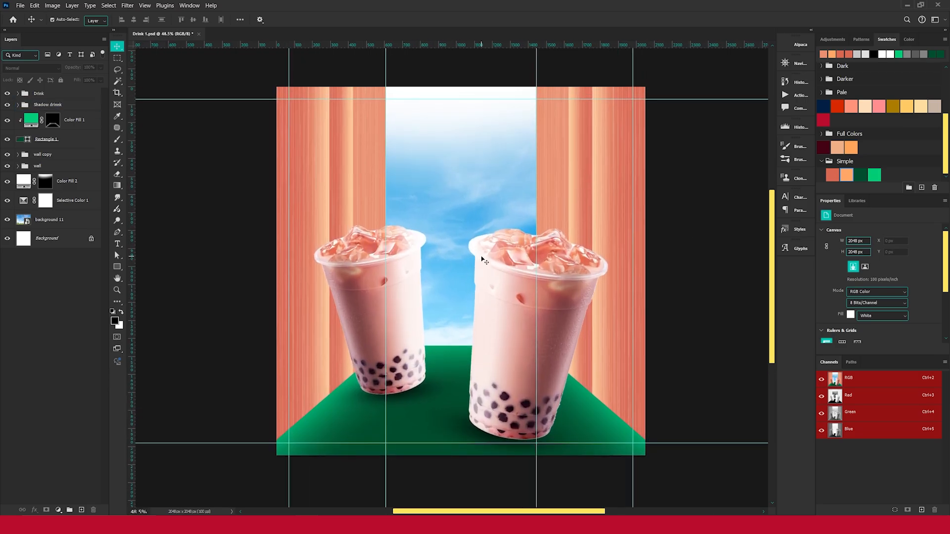
scroll(478, 262, "up", 1)
scroll(468, 258, "down", 3)
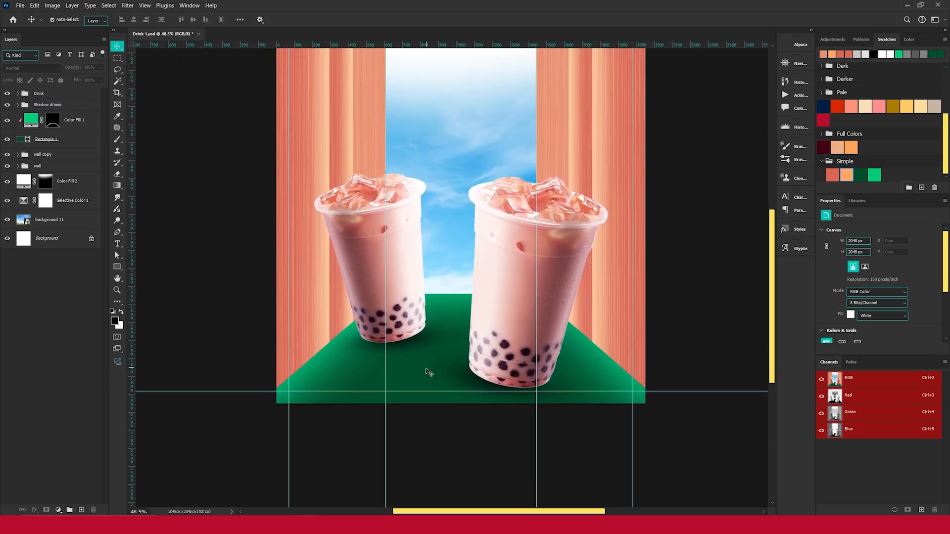
- Copy the outermost line texture out of the right wall group and place it above the floor's green glow fill
left_click(420, 381)
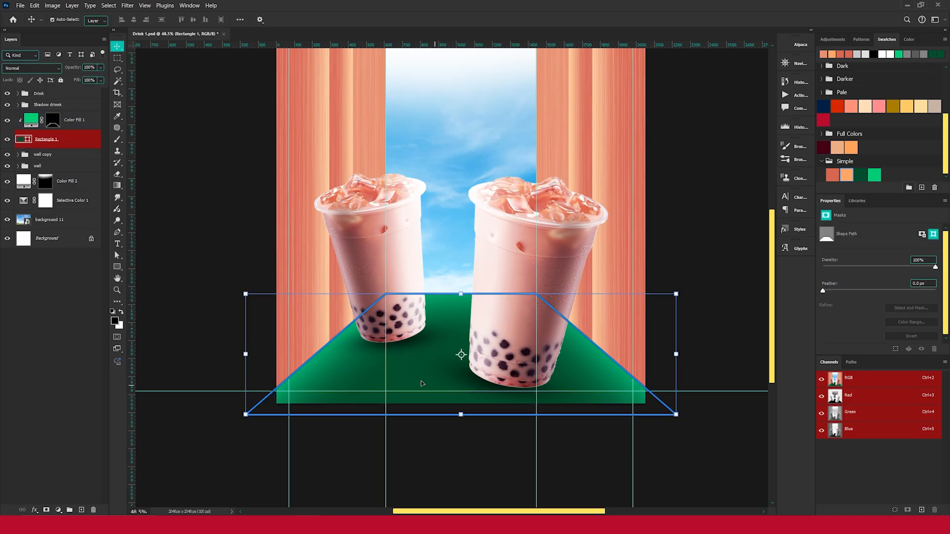
left_click(69, 120)
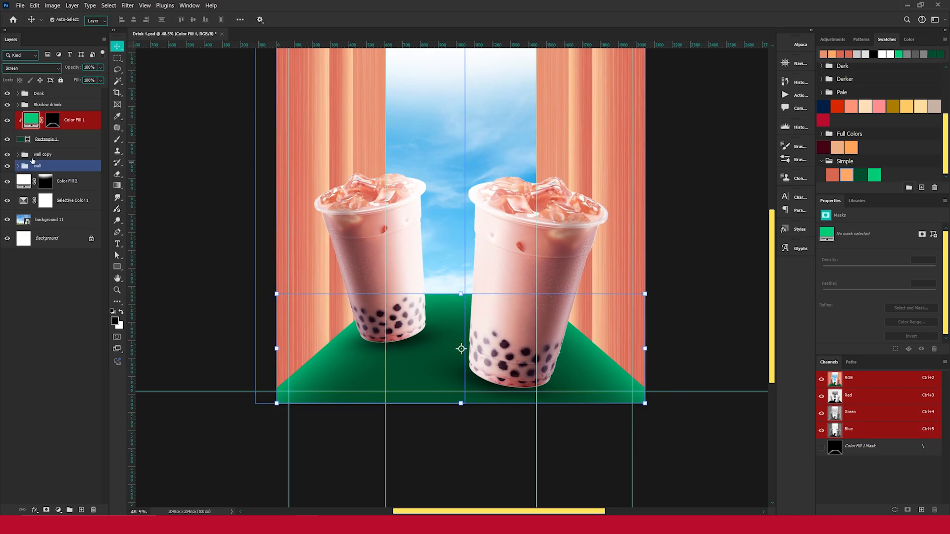
left_click(18, 154)
left_click(63, 170)
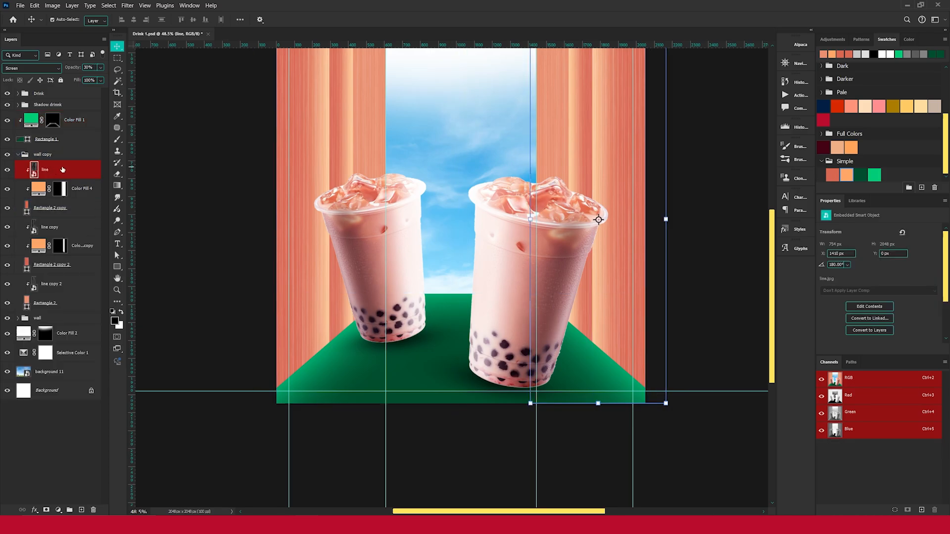
left_click_drag(69, 172, 70, 113)
left_click(19, 173)
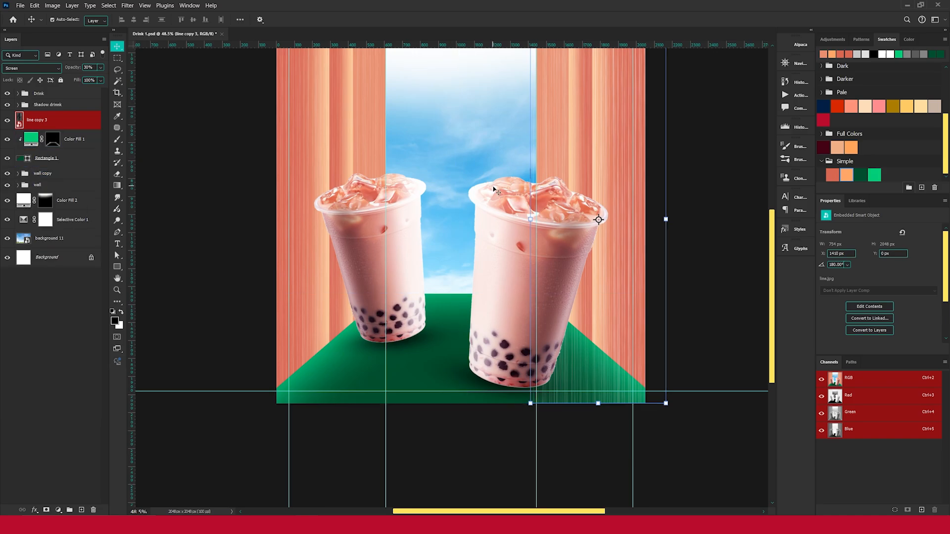
- Stretch the copied line texture leftward across the whole canvas, to 2164 px wide starting at X 0 px
scroll(528, 233, "up", 1)
key("ctrl+t")
left_click_drag(527, 233, 277, 234)
left_click(446, 19)
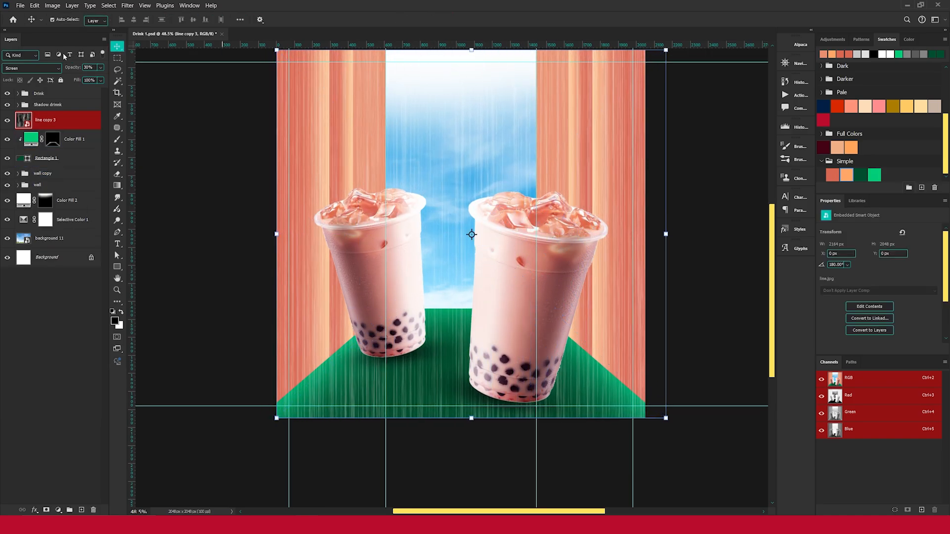
- Set the stretched line texture's blending mode to Normal and raise it to full opacity
left_click(31, 68)
left_click(40, 77)
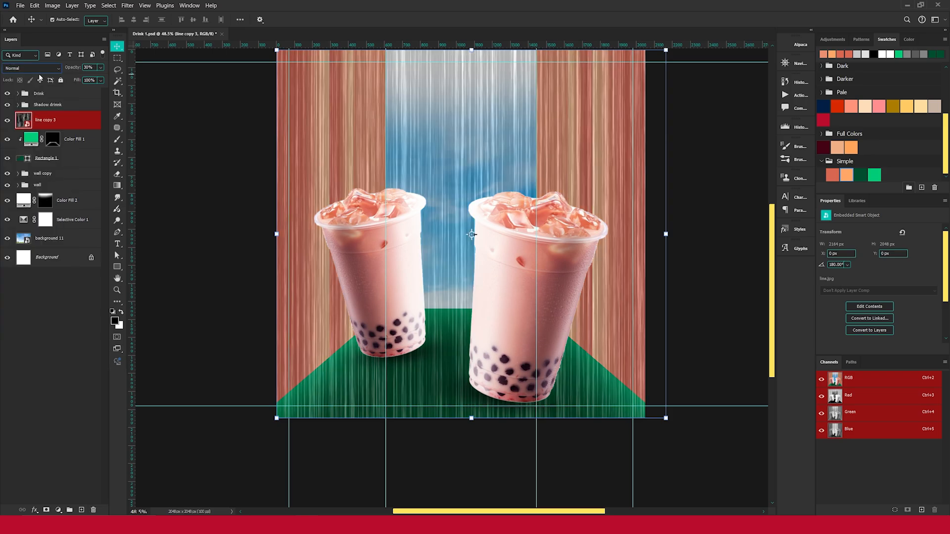
left_click_drag(71, 68, 420, 94)
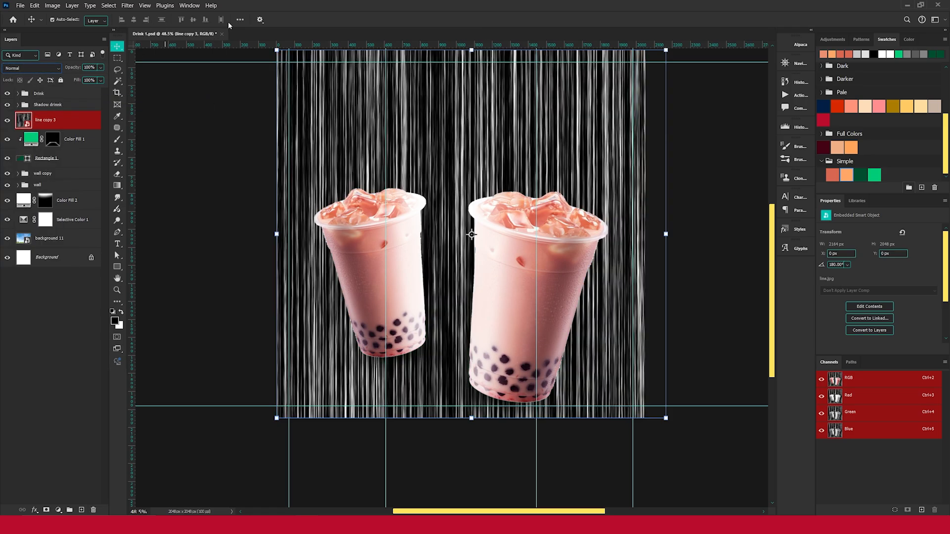
- Centre the stretched line texture horizontally on the canvas
left_click(142, 71)
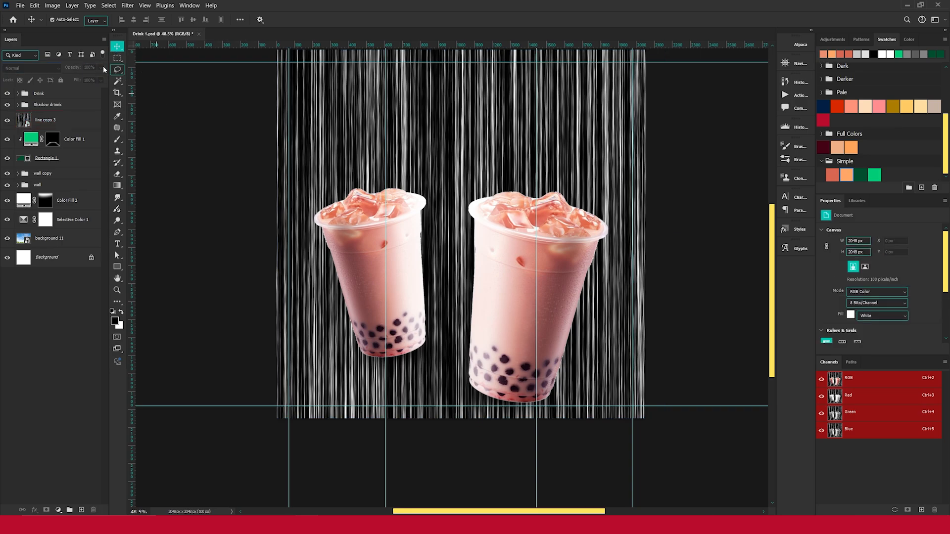
left_click(72, 125)
key("ctrl+a")
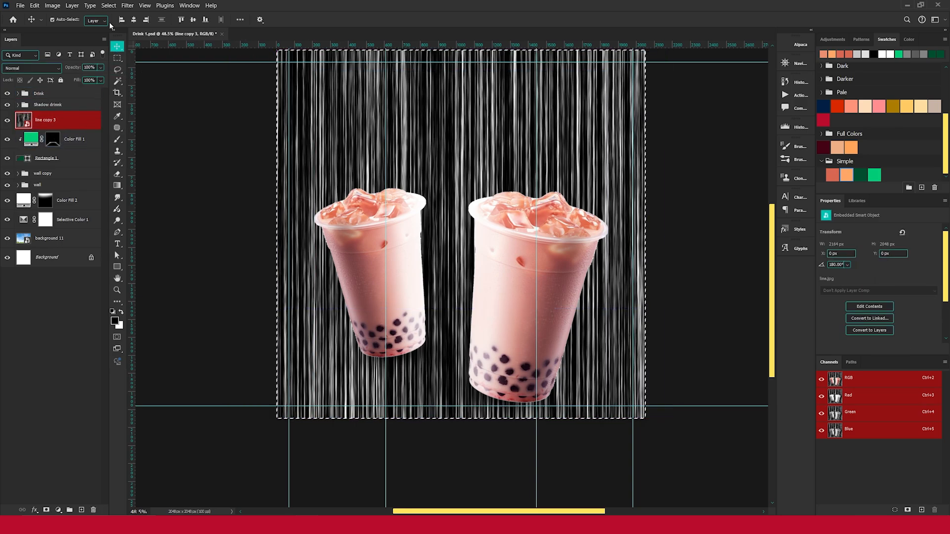
left_click(134, 20)
key("ctrl+d")
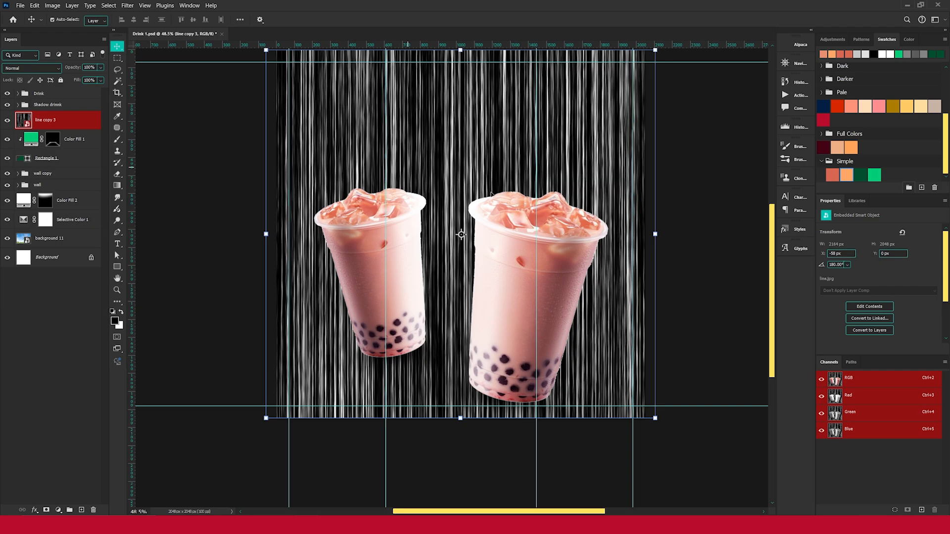
- Clip the line texture to the floor and squash it down to the floor's height, about 21.45% vertical scale
scroll(168, 122, "up", 1)
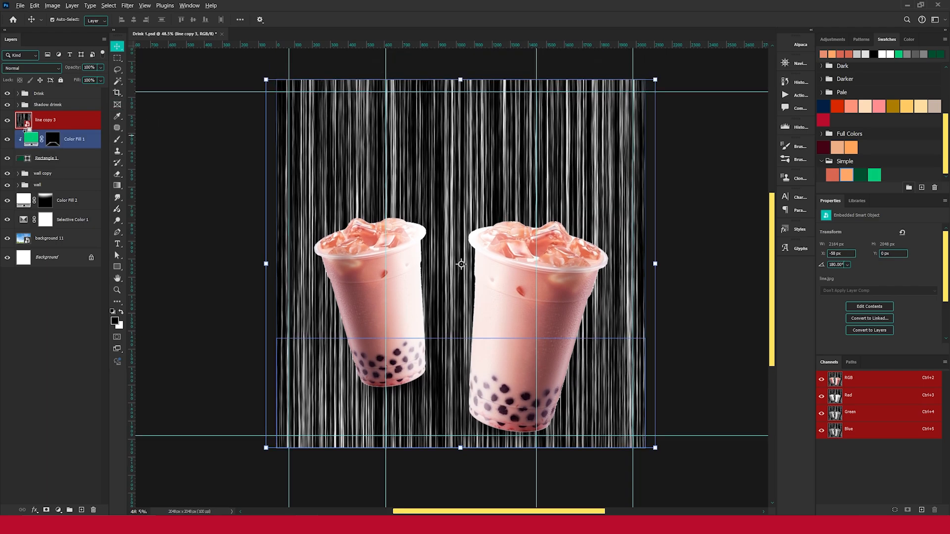
left_click(27, 129, "alt")
scroll(450, 246, "down", 1)
left_click_drag(461, 64, 475, 299)
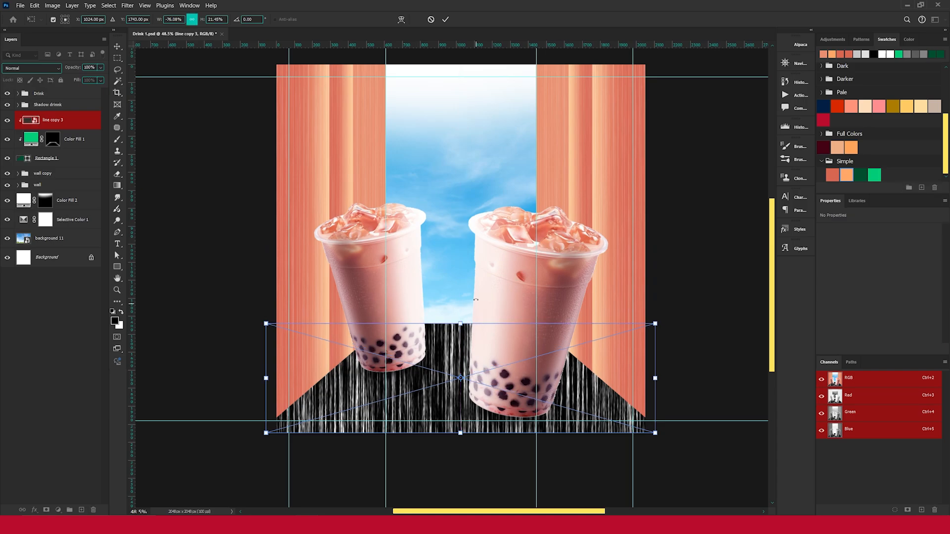
- Apply a perspective transform to the line texture, narrowing its far edge and widening its near edge to about 2412 px to cover the floor
scroll(475, 299, "down", 2)
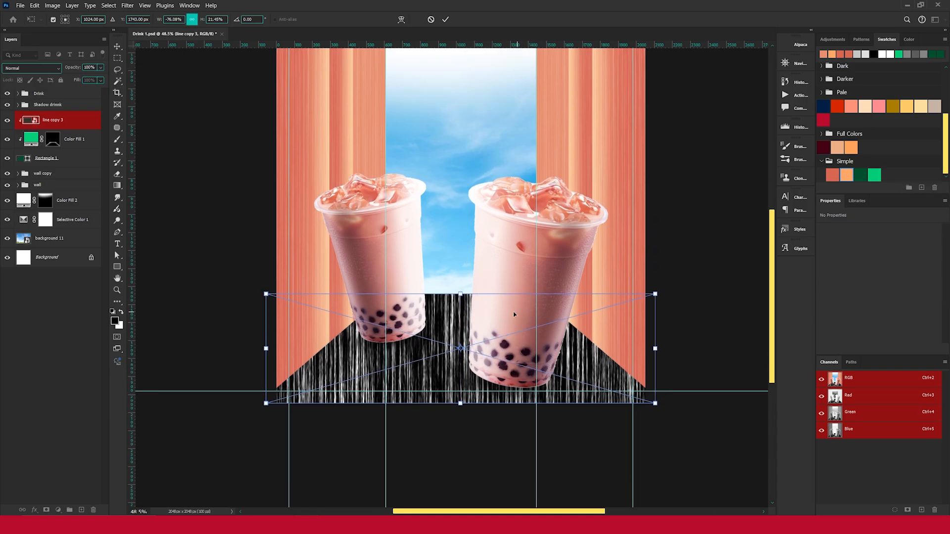
scroll(514, 315, "down", 1)
right_click(487, 308)
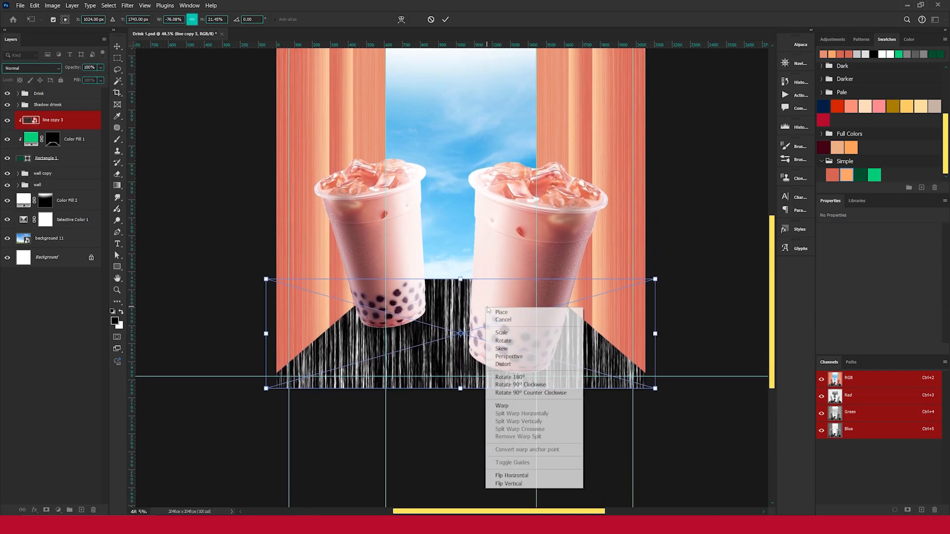
left_click(517, 356)
left_click_drag(655, 280, 543, 281)
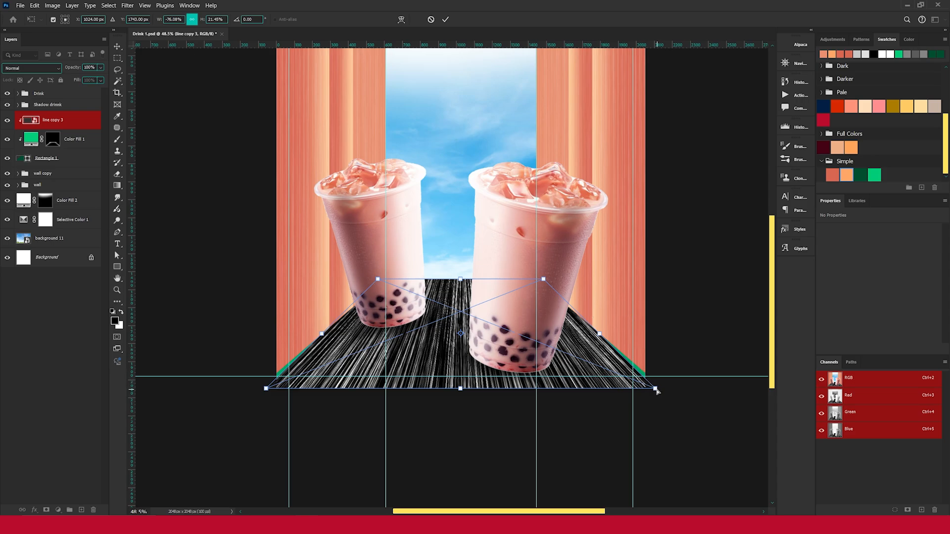
left_click_drag(656, 390, 680, 389)
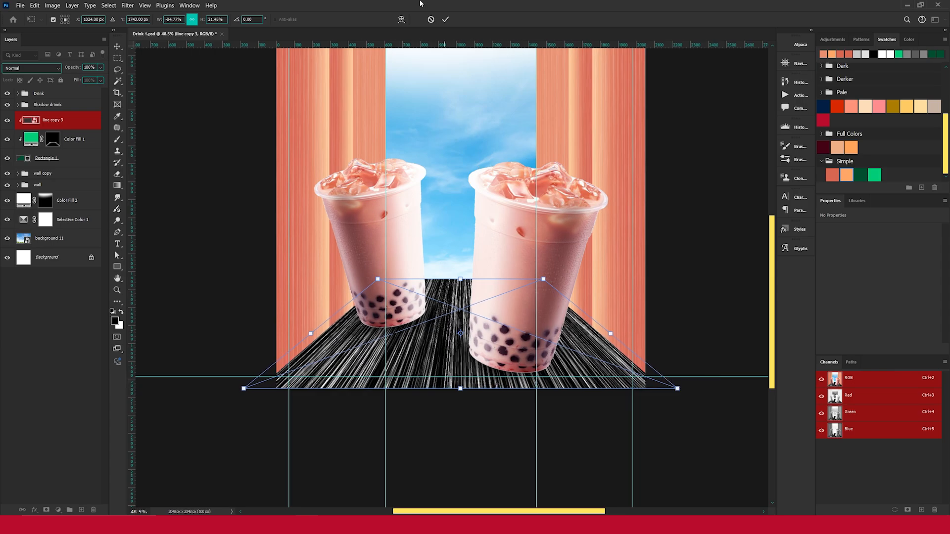
left_click(445, 19)
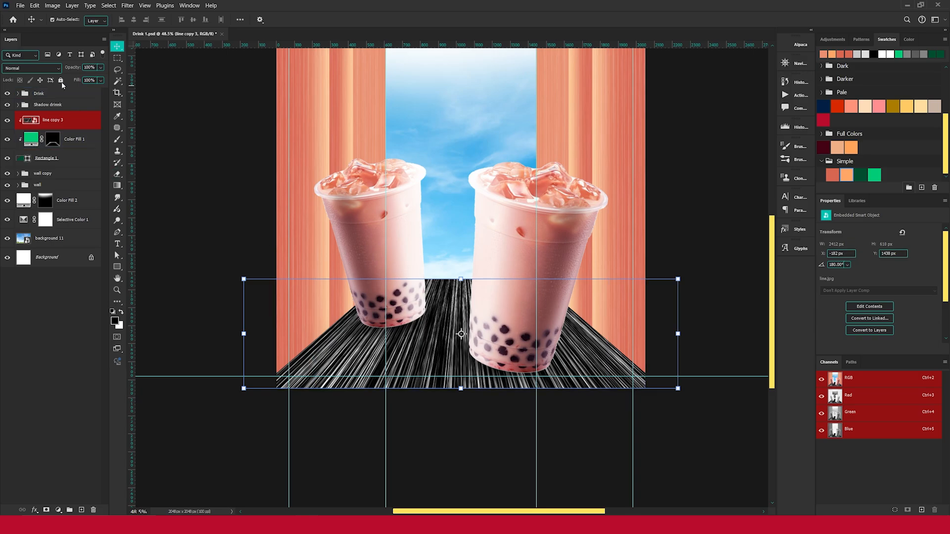
- Set the floor line texture's blending mode to Screen
left_click(33, 68)
left_click(19, 157)
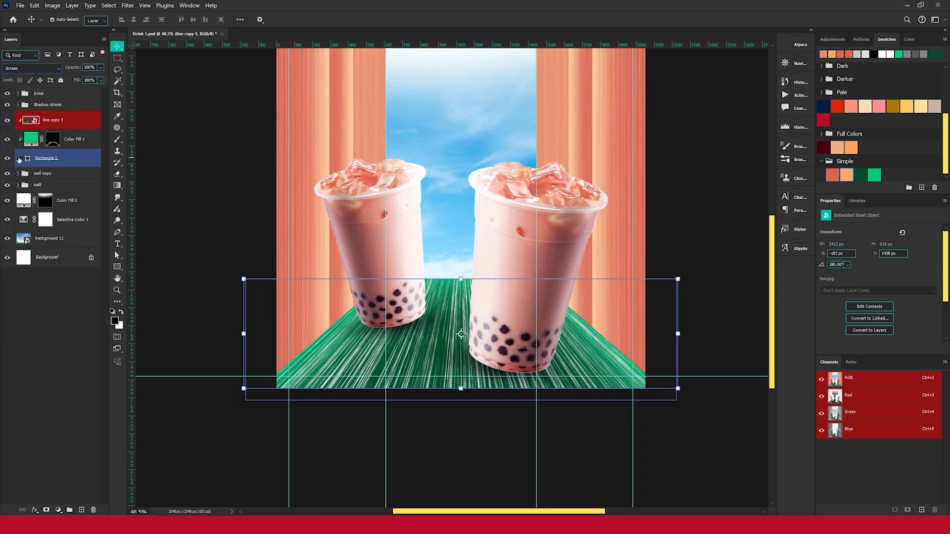
left_click(604, 447)
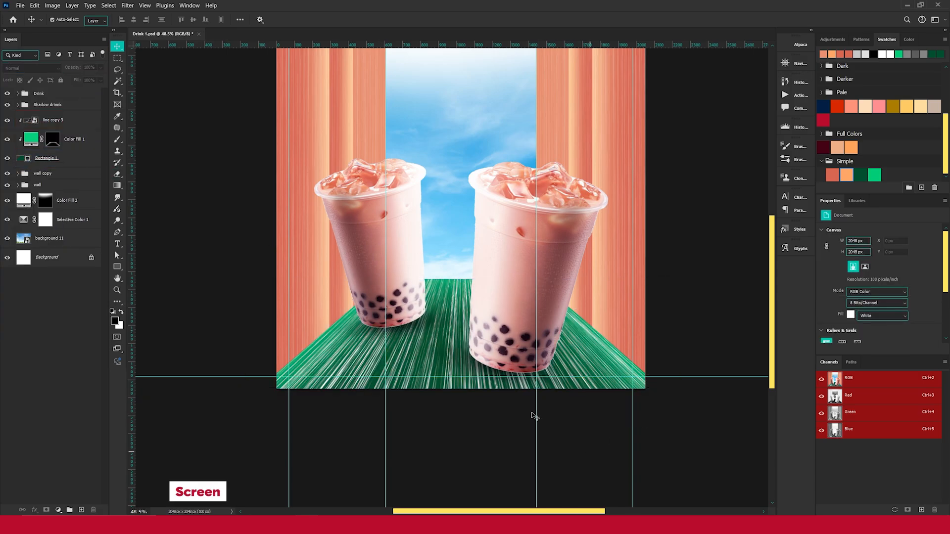
- Apply a Motion Blur to the floor line texture with a 90° angle and a distance of 50 pixels
left_click(77, 124)
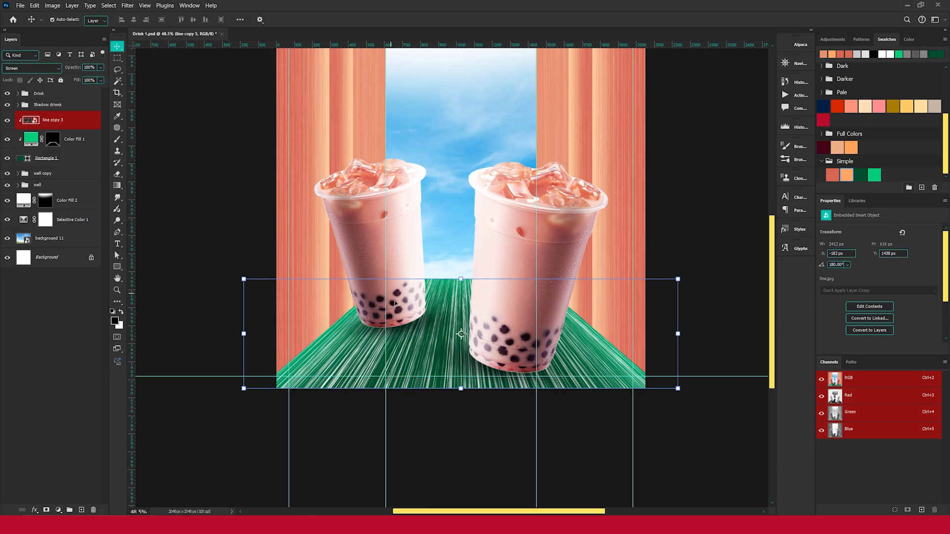
left_click(124, 6)
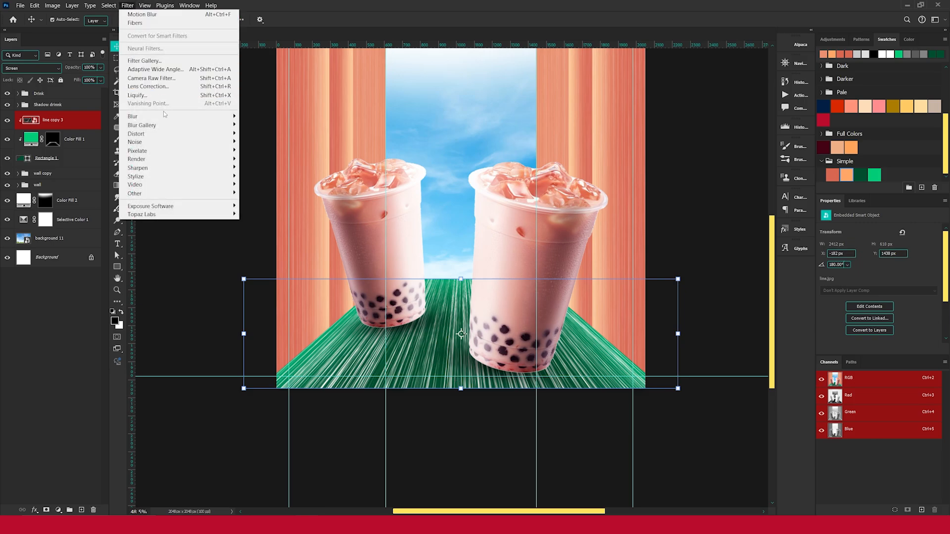
mouse_move(233, 117)
left_click(260, 167)
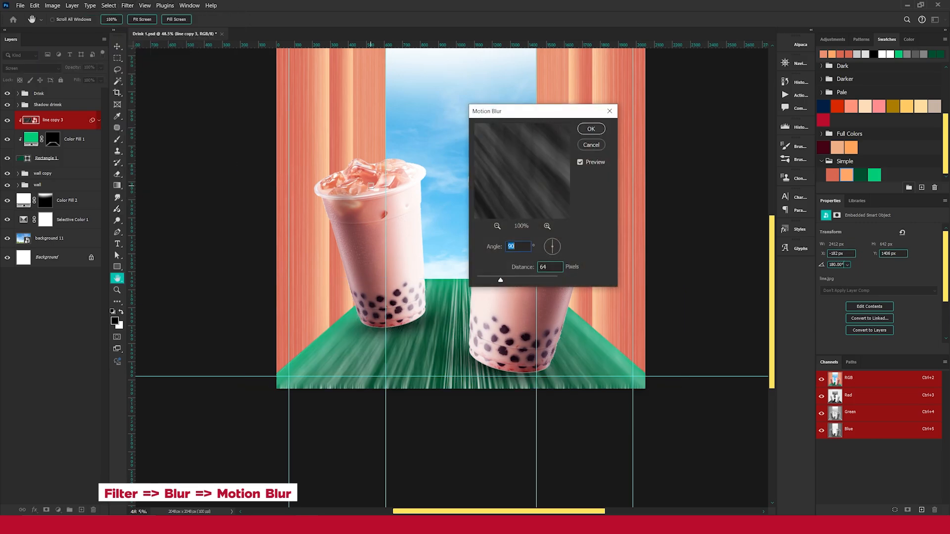
left_click_drag(526, 116, 585, 107)
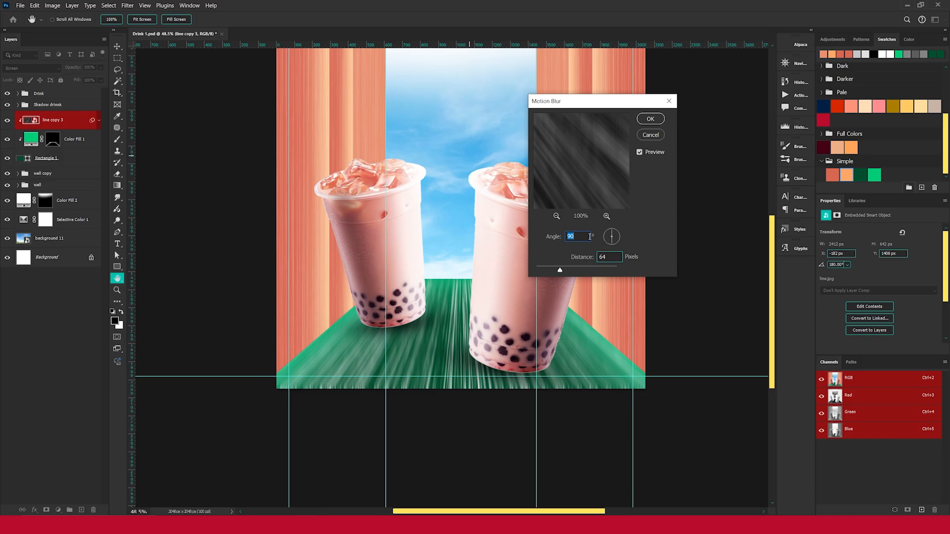
key("Tab")
type("30")
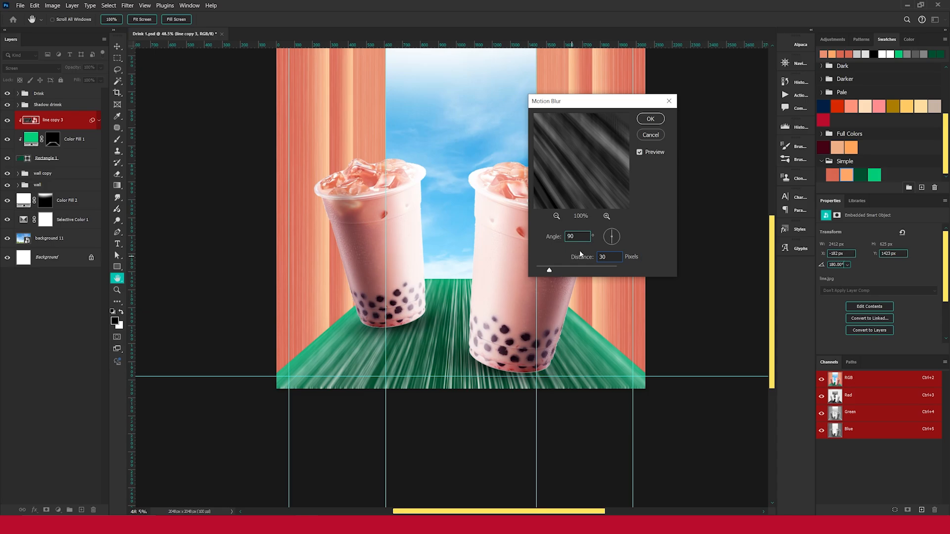
type("50")
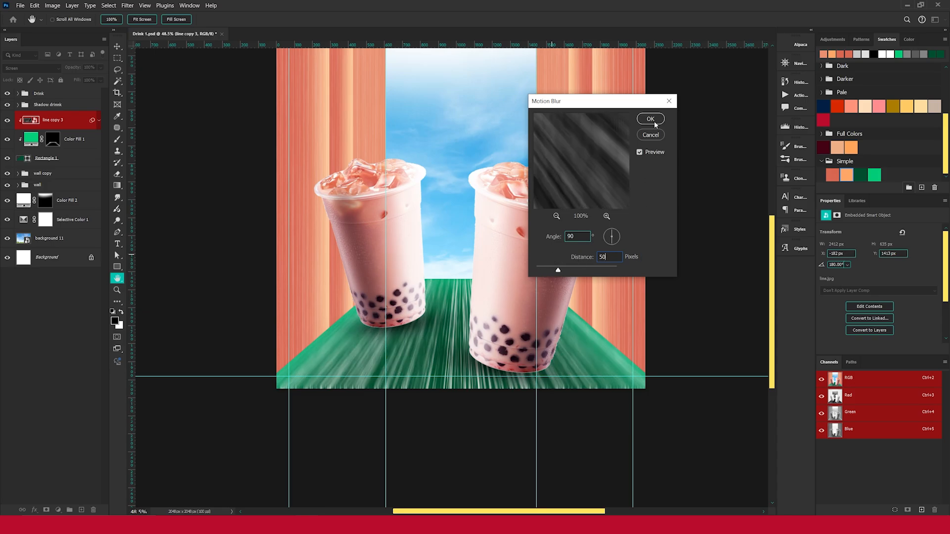
left_click(650, 119)
key("v")
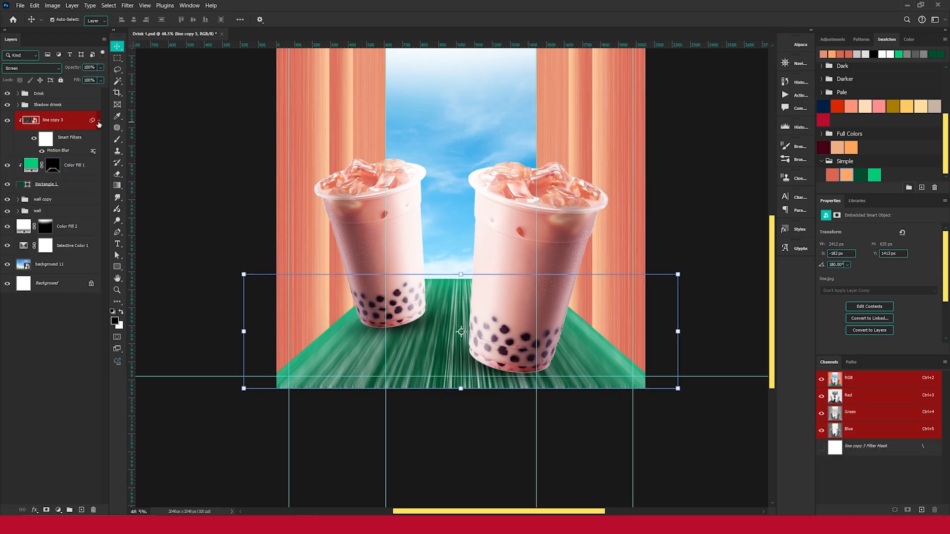
- Enlarge the floor line texture past the floor's near and far edges, to about 25.70% vertical scale
key("ctrl+t")
left_click_drag(461, 389, 460, 404)
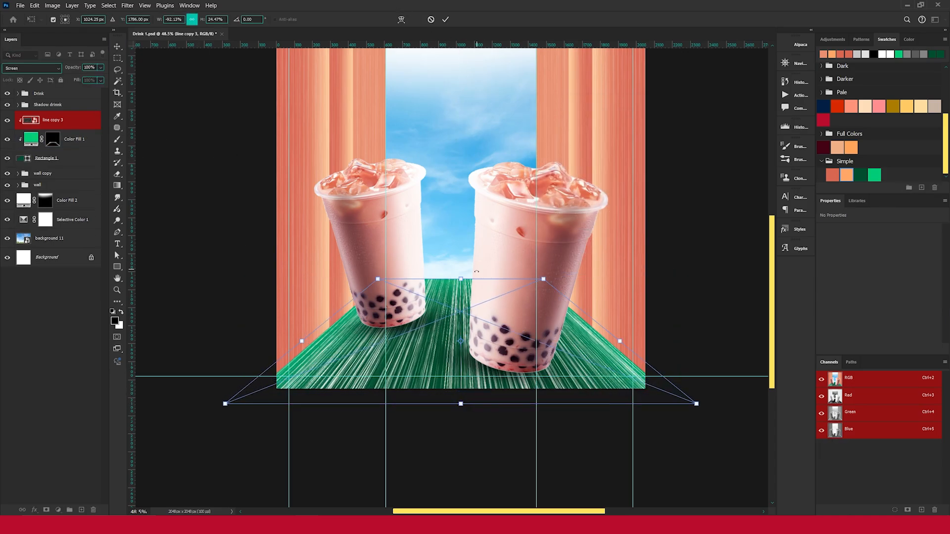
left_click_drag(462, 280, 462, 272)
left_click(446, 19)
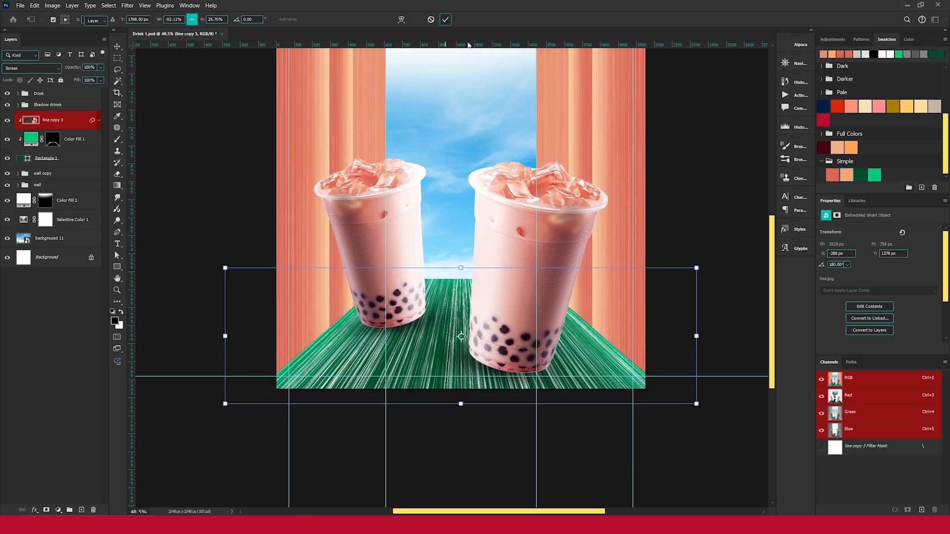
- Examine the blurred floor texture against the walls and drinks at different magnifications
scroll(497, 238, "up", 2)
scroll(497, 235, "up", 3)
scroll(498, 235, "down", 3)
left_click(660, 228)
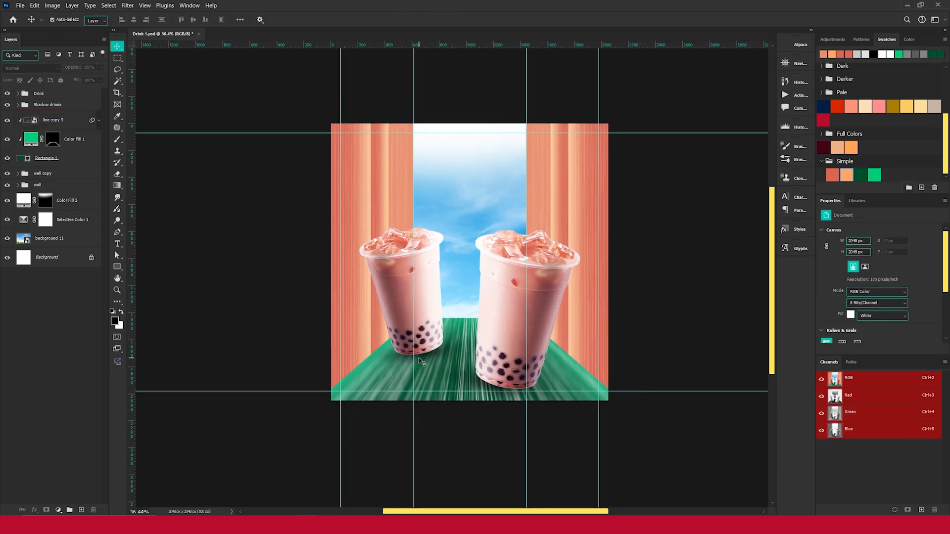
scroll(443, 374, "up", 4)
scroll(472, 380, "down", 2)
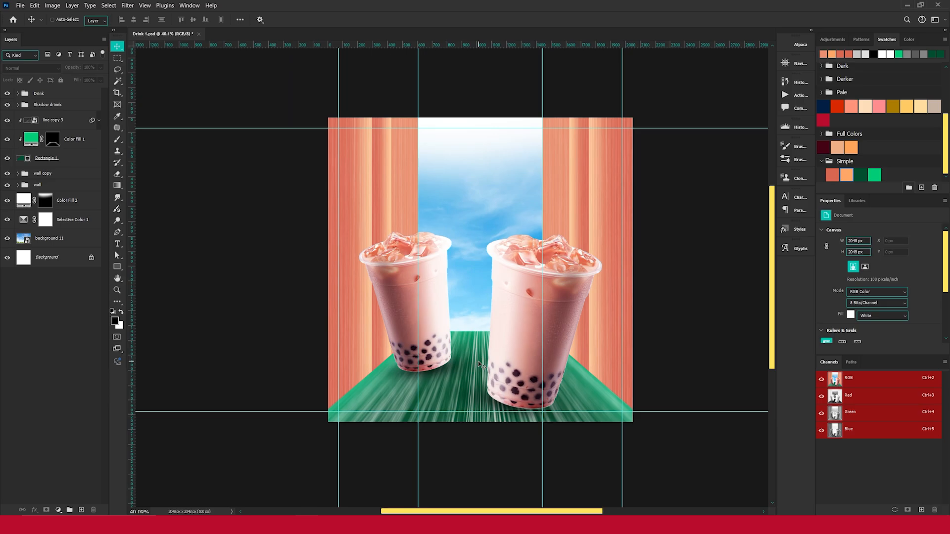
scroll(479, 365, "up", 2)
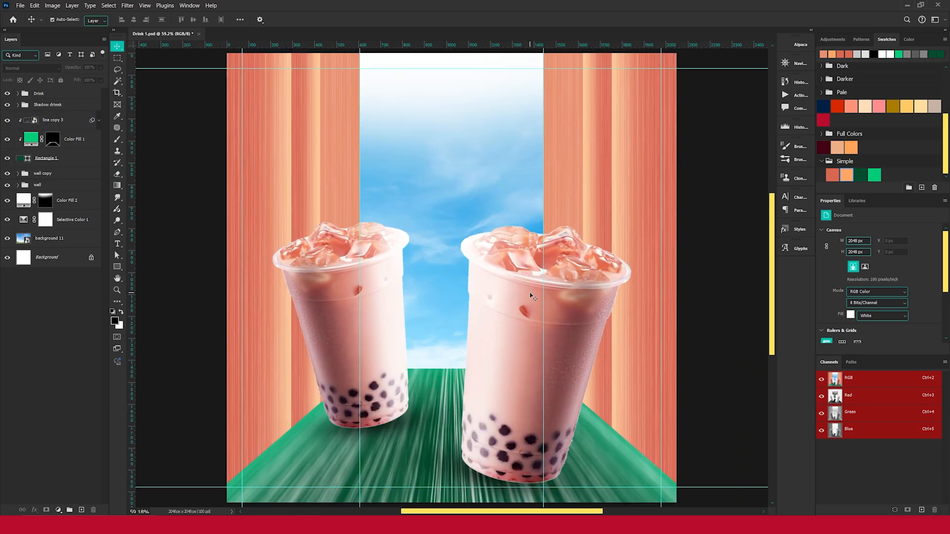
scroll(495, 277, "down", 1)
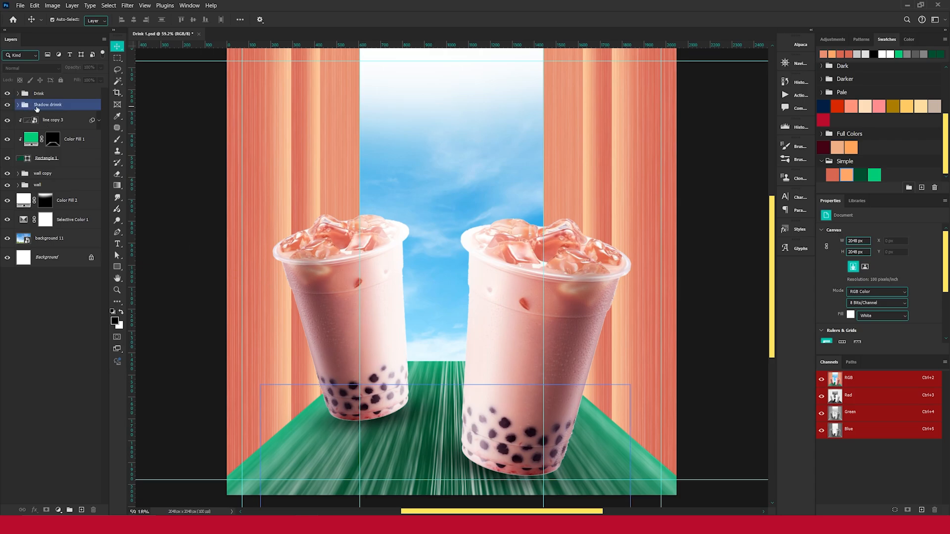
- Add a clipped Curves adjustment above Color Fill 3 in the Drink group and shape a mild S-curve with darker shadows and brighter highlights
left_click(18, 94)
left_click(17, 94)
left_click(85, 131)
left_click(94, 111)
left_click(58, 510)
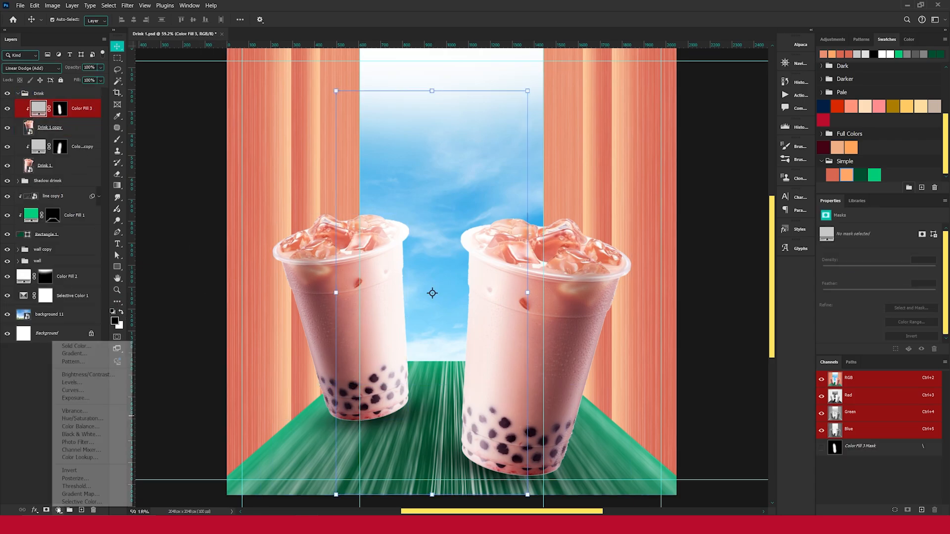
left_click(90, 390)
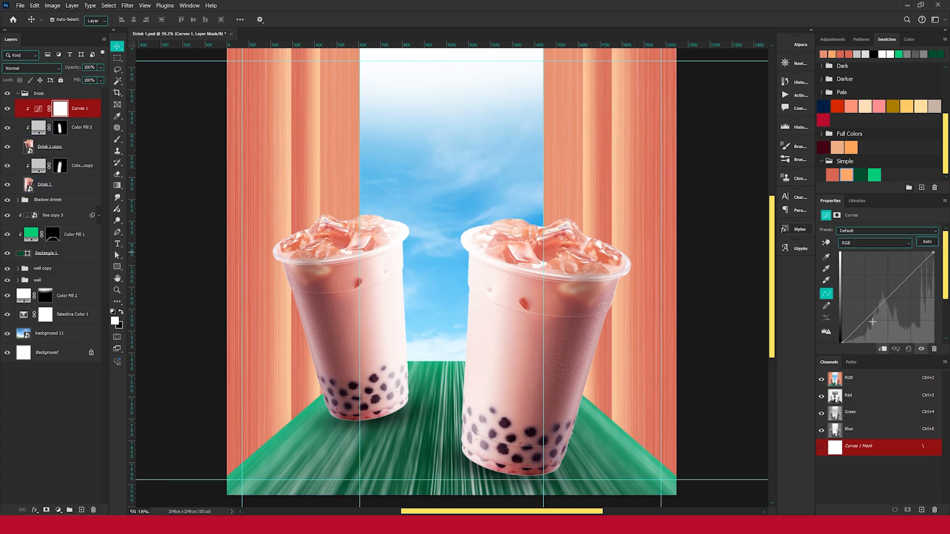
left_click_drag(866, 319, 868, 321)
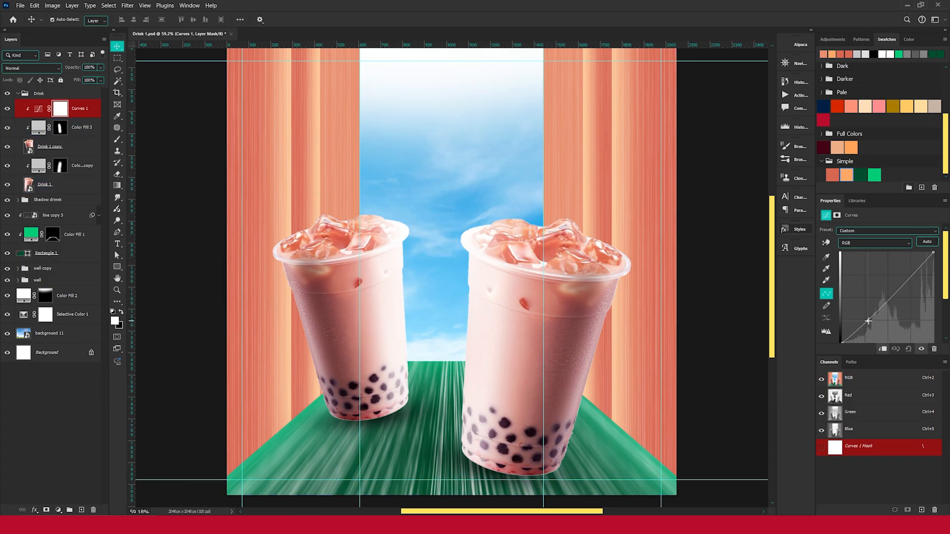
left_click(910, 274)
- Duplicate the Curves adjustment onto the Drink 1 layer, clipped above its highlight fill copy
left_click(86, 109)
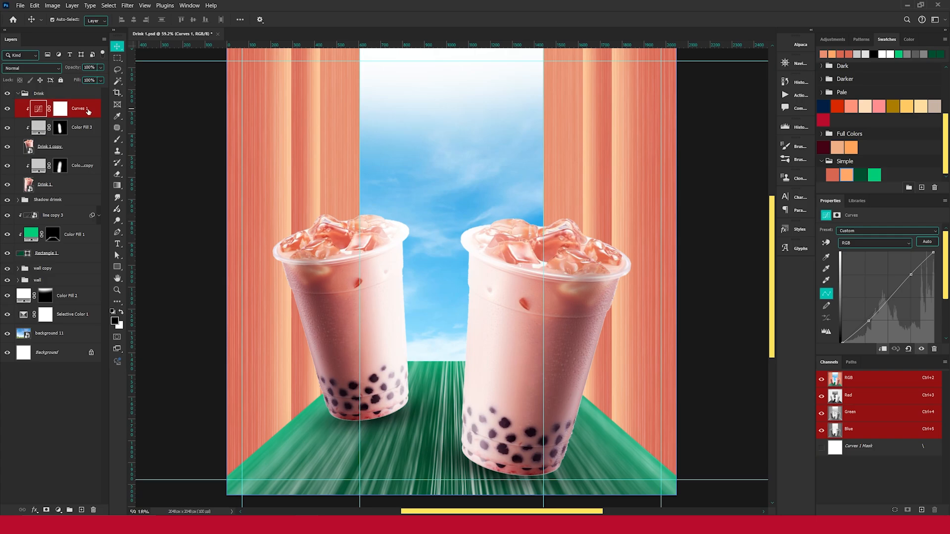
left_click_drag(88, 111, 35, 174)
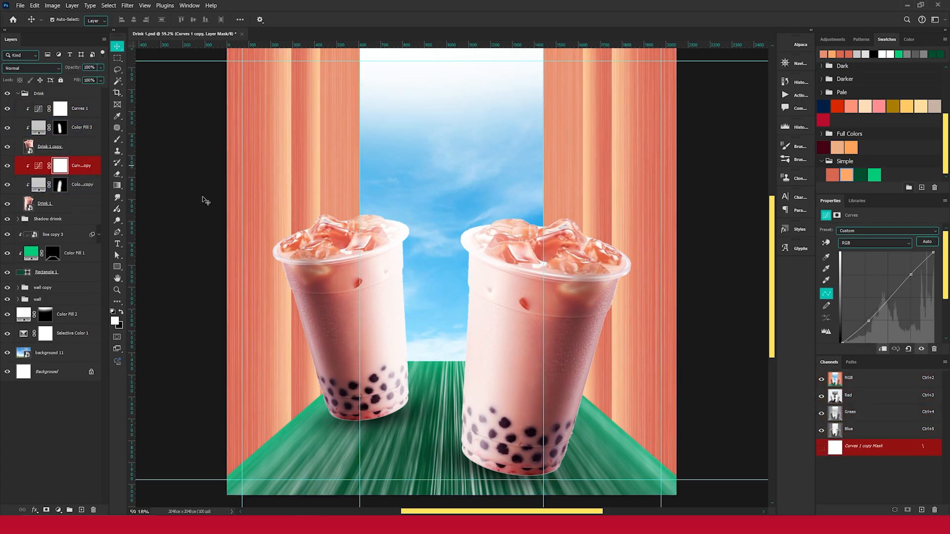
scroll(503, 265, "down", 3)
left_click(613, 255)
- Collapse the Drink group and group the floor rectangle, green glow fill and line texture together
scroll(476, 270, "up", 2)
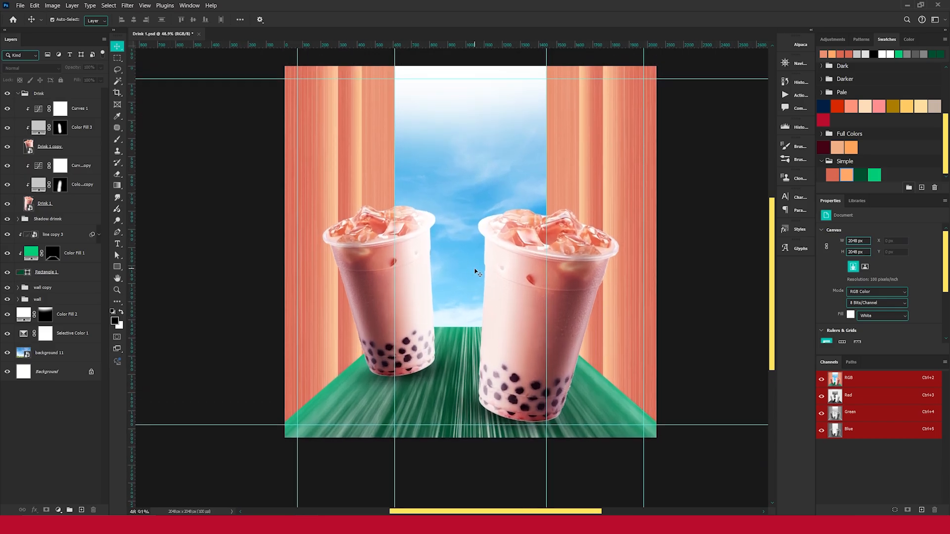
scroll(476, 272, "up", 3)
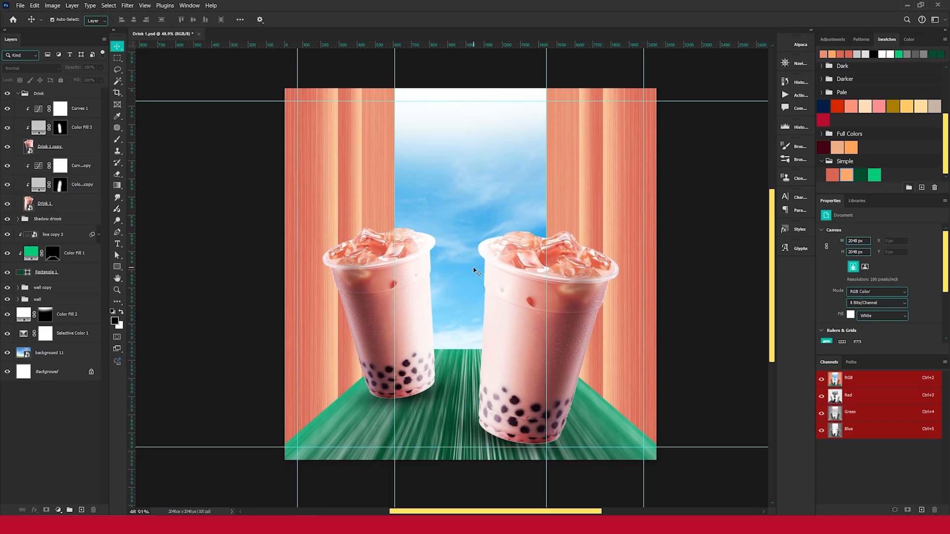
scroll(492, 210, "up", 1)
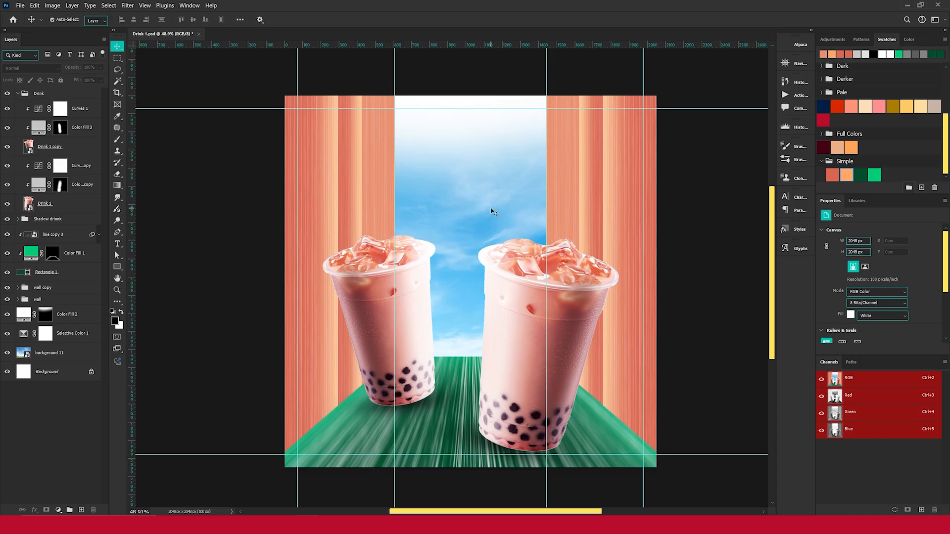
left_click(18, 93)
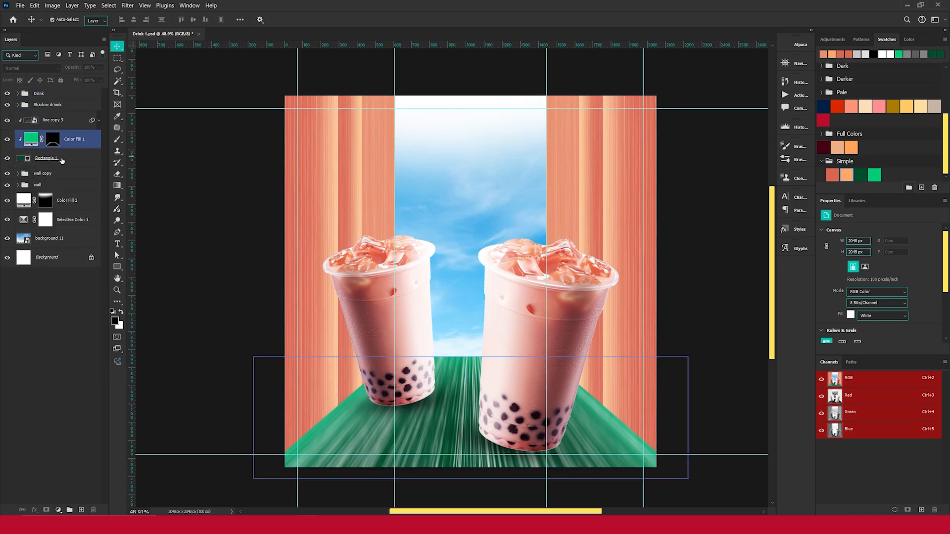
left_click(54, 158)
left_click(81, 126, "shift")
key("ctrl+g")
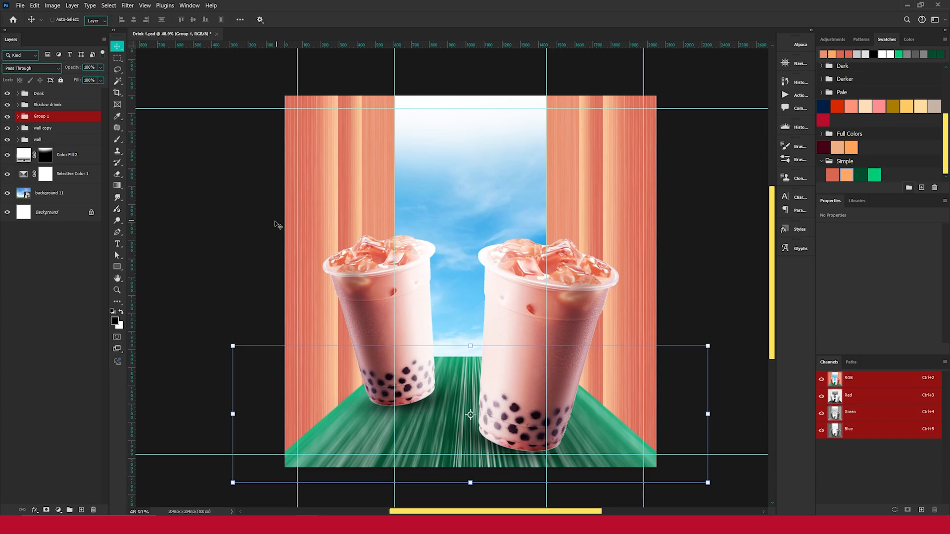
- Rename the new floor group as Table and give it a seafoam colour label
double_click(41, 116)
type("Table")
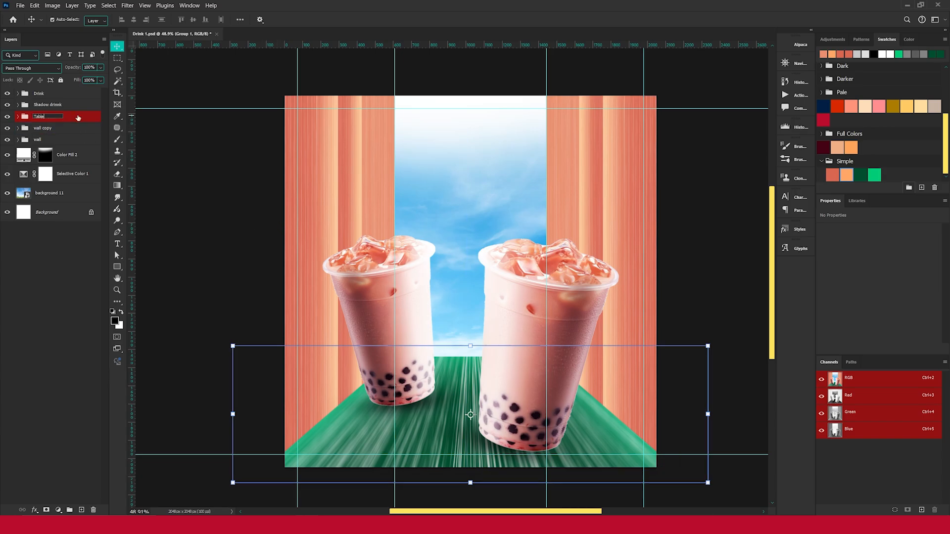
key("Return")
right_click(7, 117)
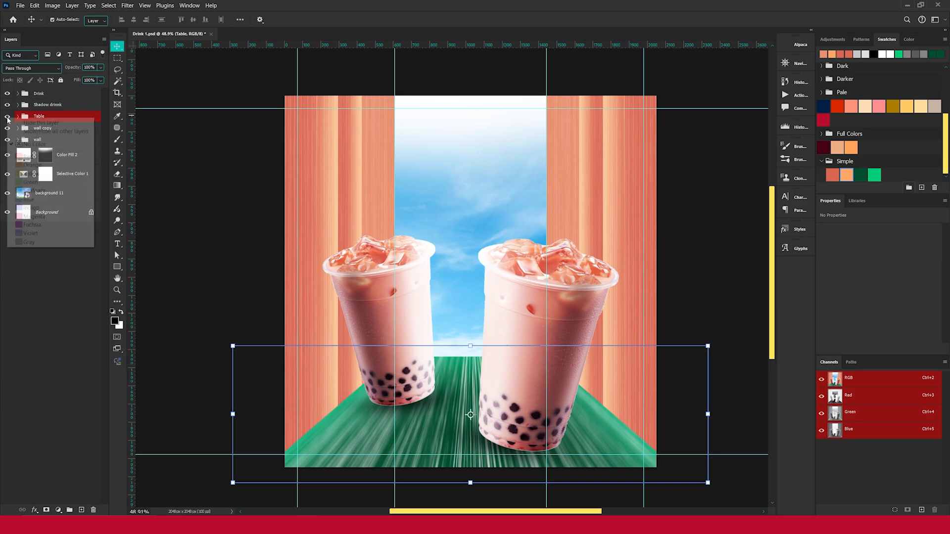
left_click(37, 191)
- Give the Drink and drink shadow groups a red colour label
left_click(45, 105)
left_click(37, 93, "shift")
right_click(11, 94)
left_click(34, 135)
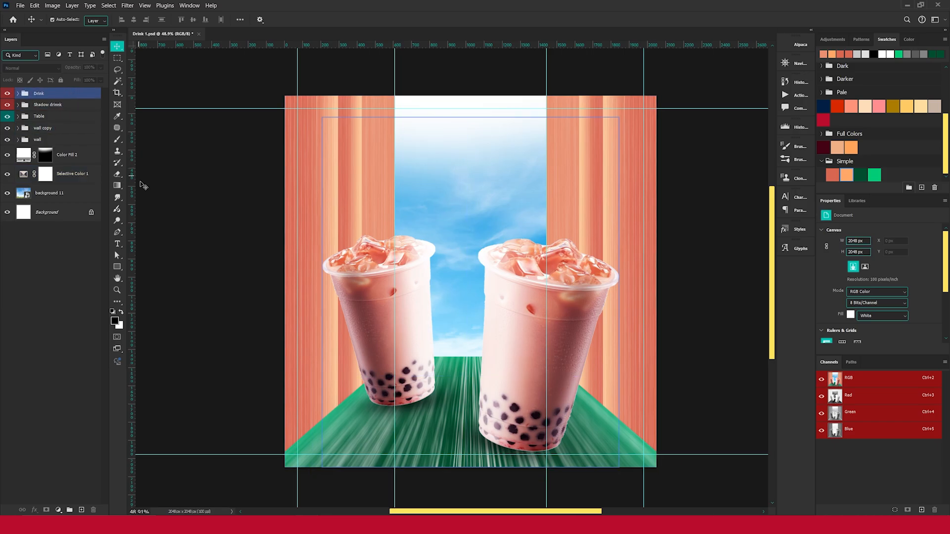
- Draw an ellipse about 1409 × 519 px above the cups and fill it with dark green #004d2d
left_click(118, 270)
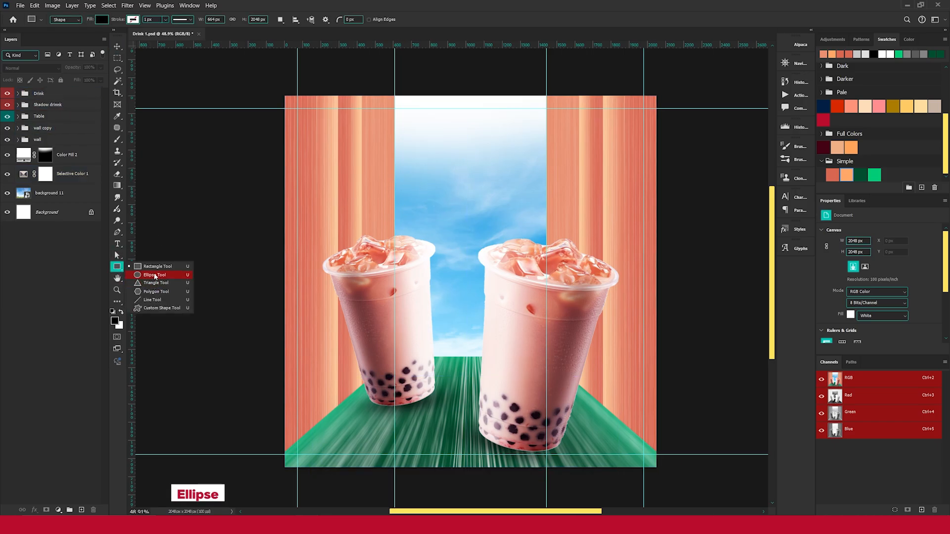
left_click(155, 275)
left_click_drag(347, 121, 603, 214)
double_click(27, 94)
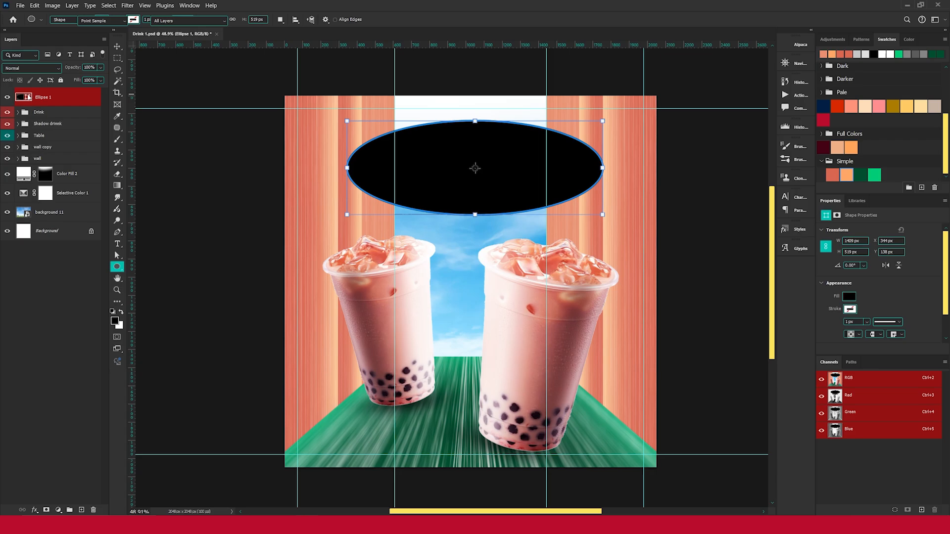
left_click(863, 174)
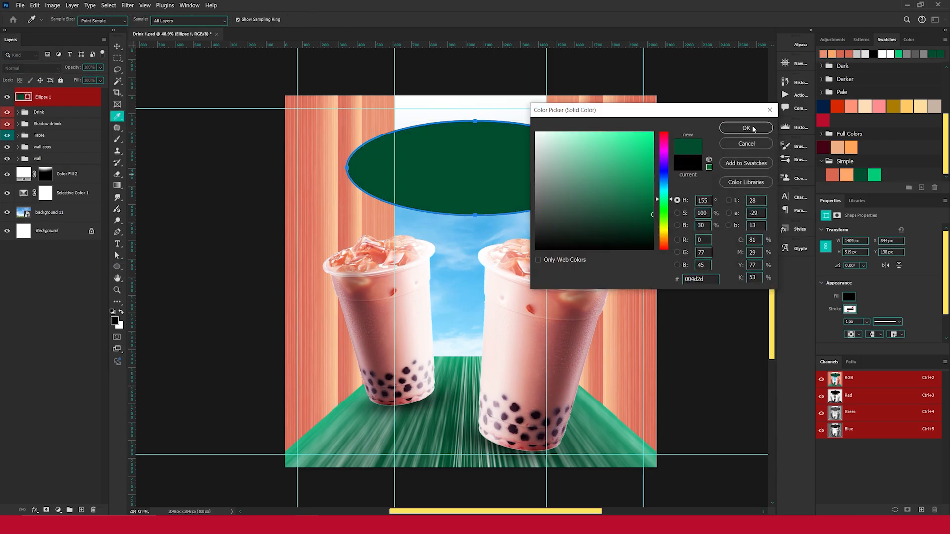
left_click(746, 128)
- Align the green ellipse to the canvas's horizontal centre and shift it about 23 px right and 23 px down
left_click(117, 46)
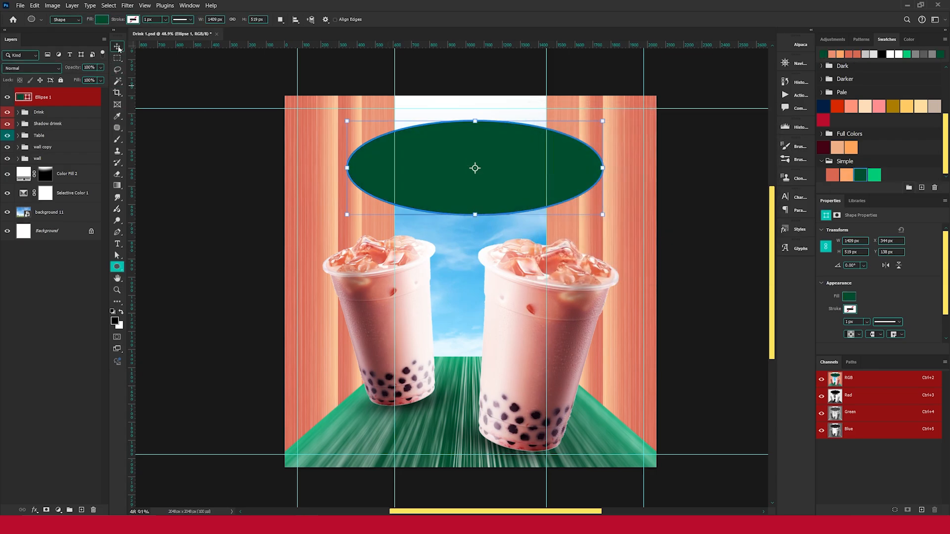
key("ctrl+a")
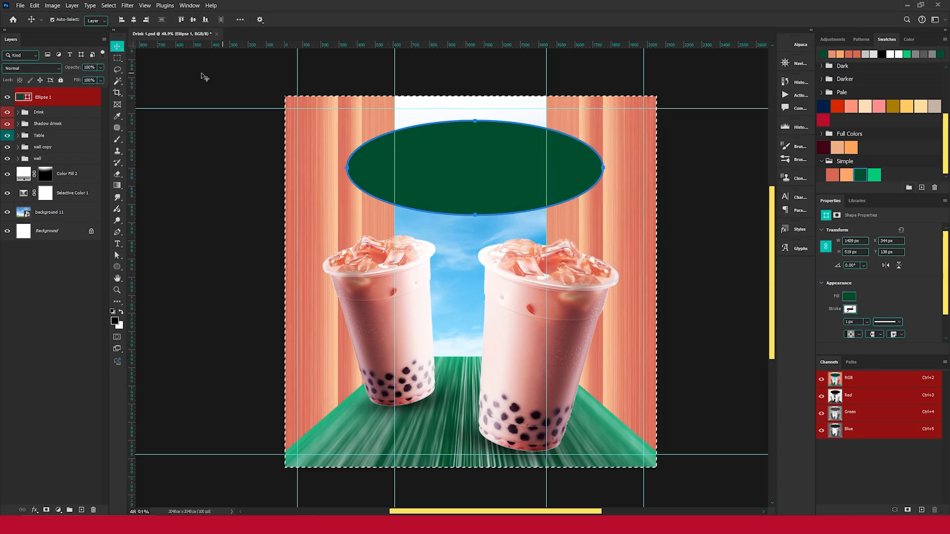
left_click(134, 20)
key("ctrl+d")
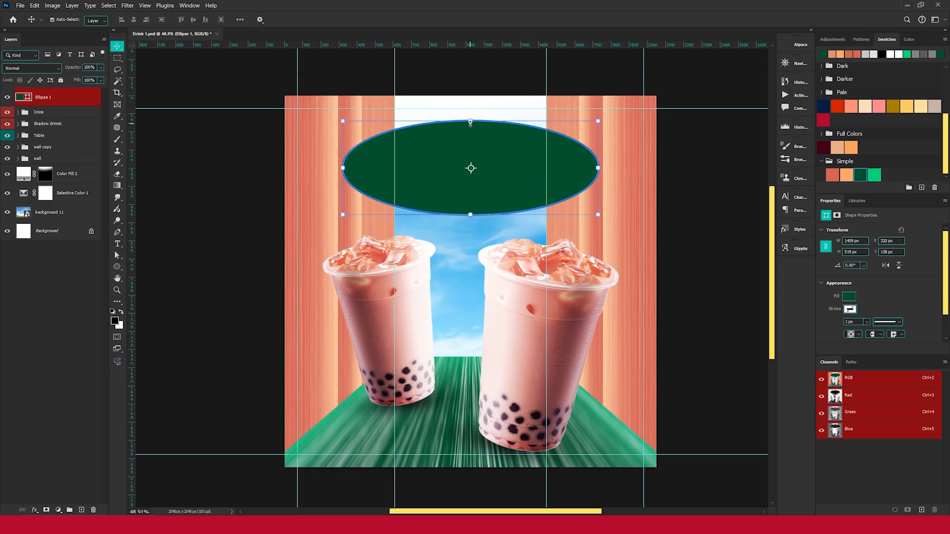
left_click_drag(471, 122, 483, 153)
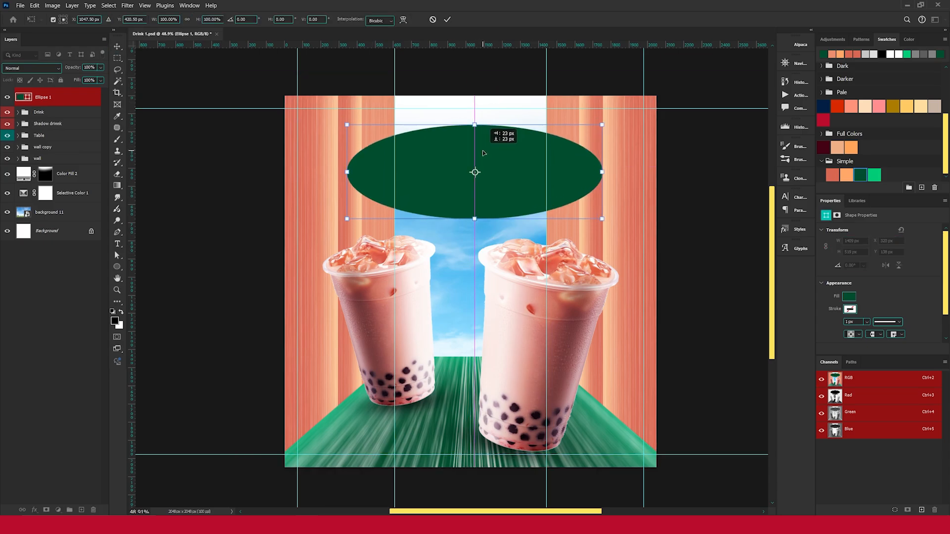
left_click(447, 19)
left_click(734, 182)
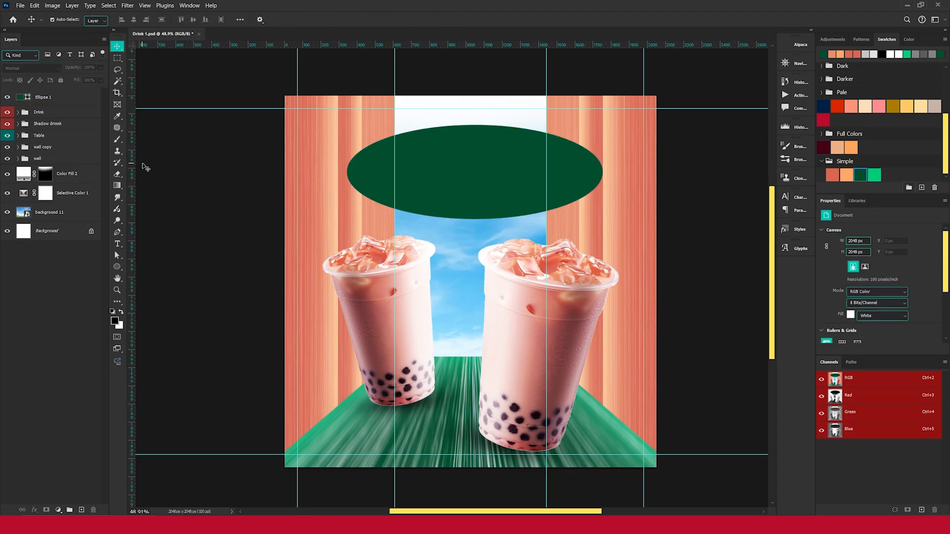
- Add the price text "1.00$" in the middle of the green ellipse
left_click(118, 245)
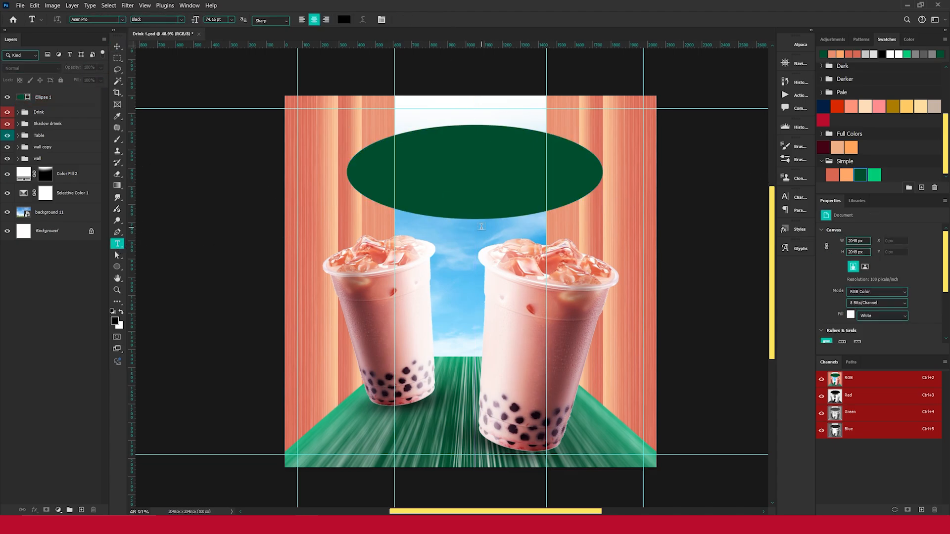
left_click(471, 171)
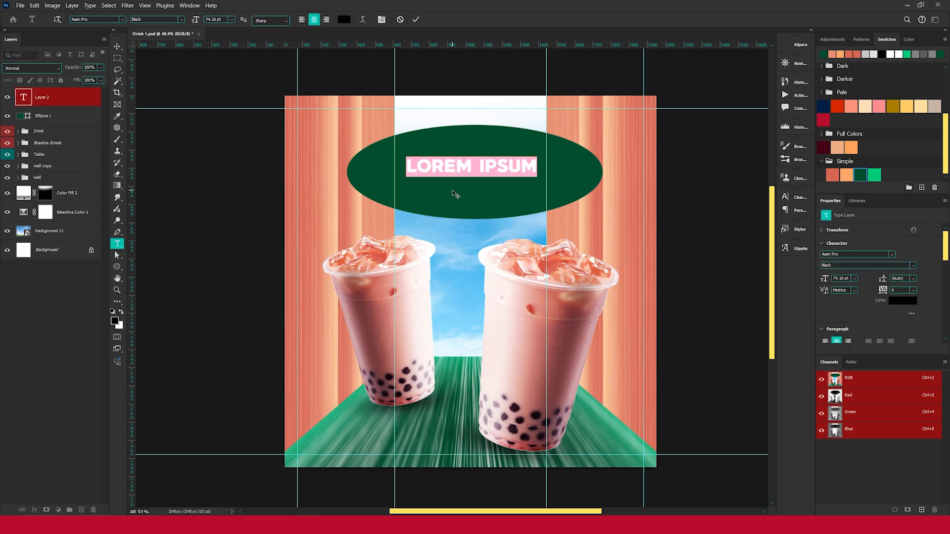
type("1.00")
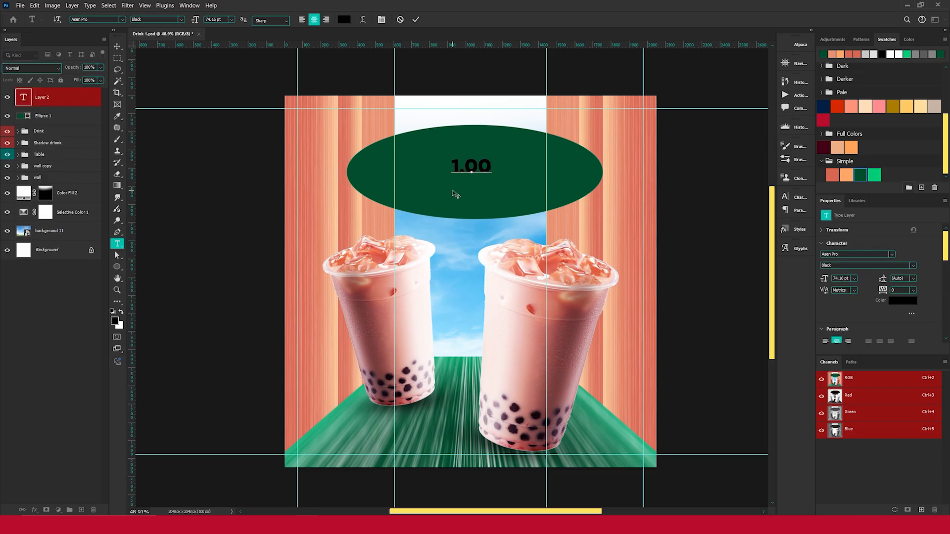
type("$")
left_click(417, 20)
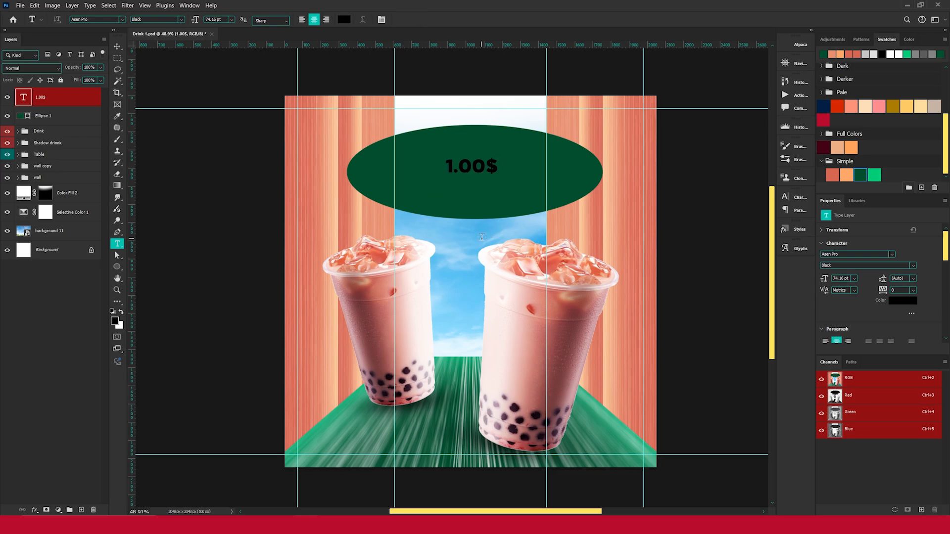
- Scale the price text up to about 253 pt and position it centrally within the green ellipse
scroll(490, 202, "up", 1)
key("ctrl+t")
left_click_drag(472, 200, 483, 216)
left_click(447, 19)
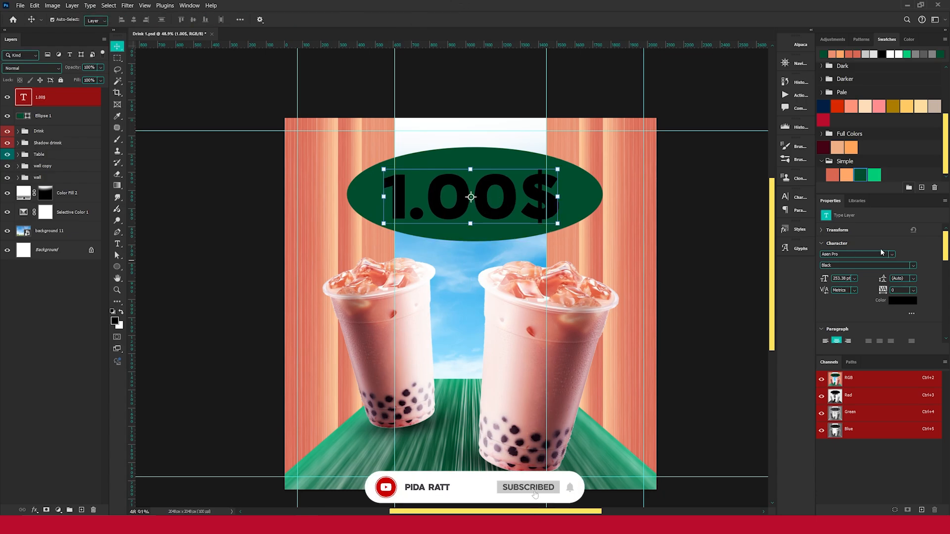
- Change the price text's font to Crosers Regular and reduce its size to 205 pt
left_click(871, 254)
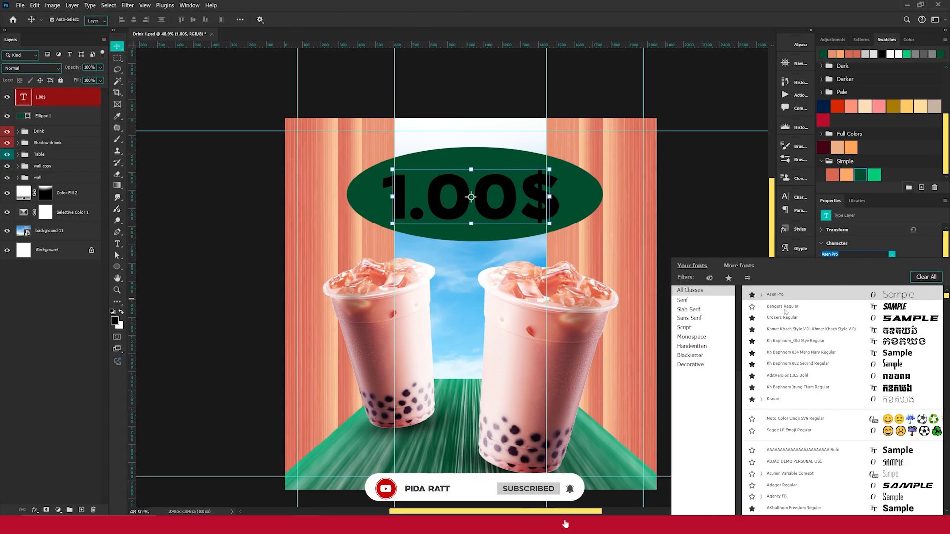
key("Down")
key("Down")
key("Return")
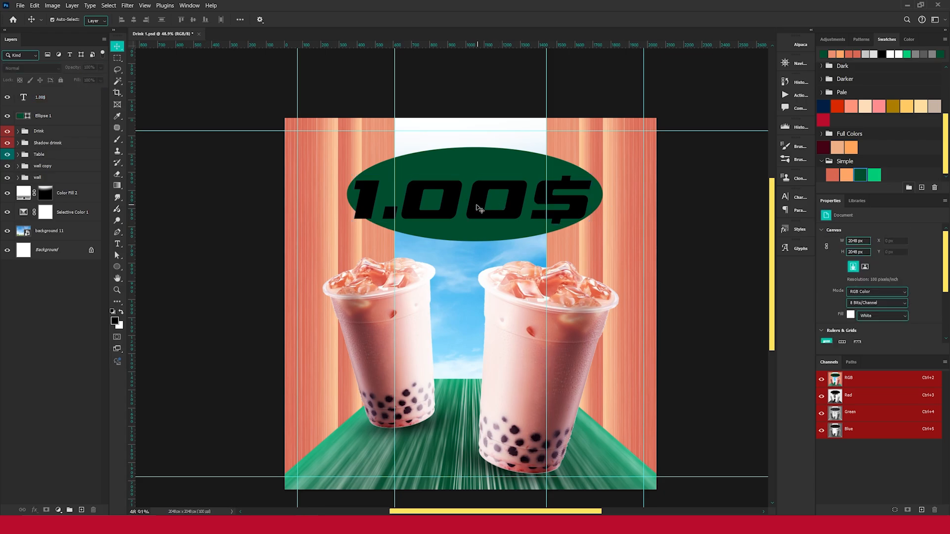
left_click_drag(823, 280, 797, 279)
- Centre the price text horizontally on the canvas
key("ctrl+a")
left_click(133, 20)
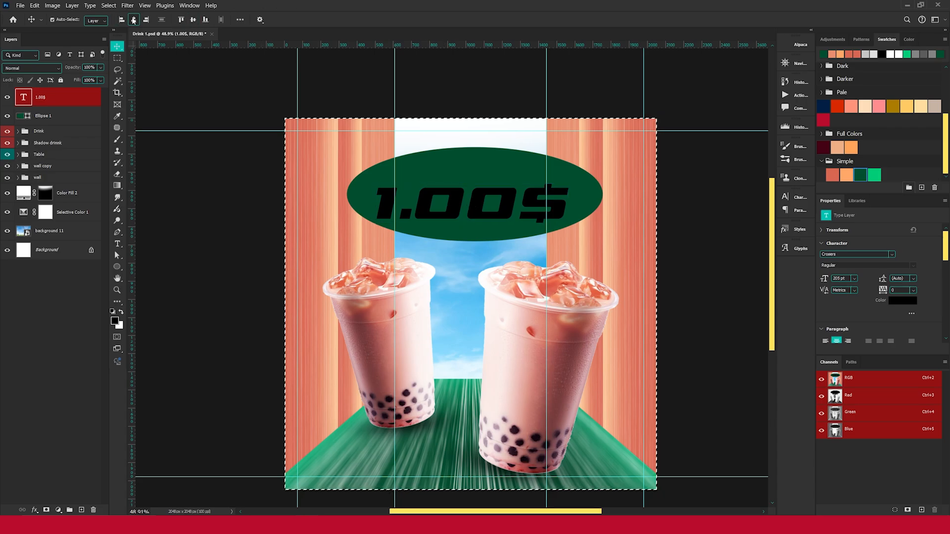
key("ctrl+d")
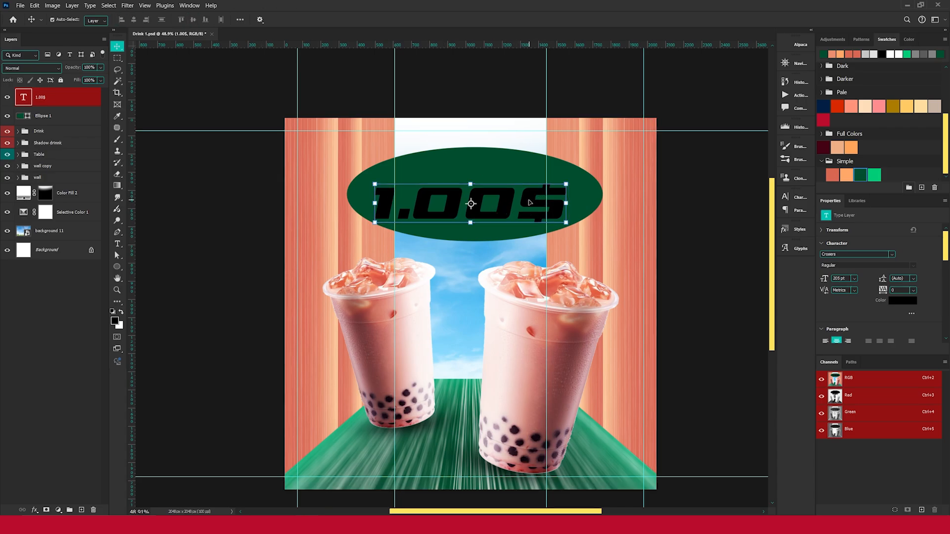
- Make the dollar sign in the price text superscript
double_click(529, 199)
left_click_drag(518, 203, 557, 208)
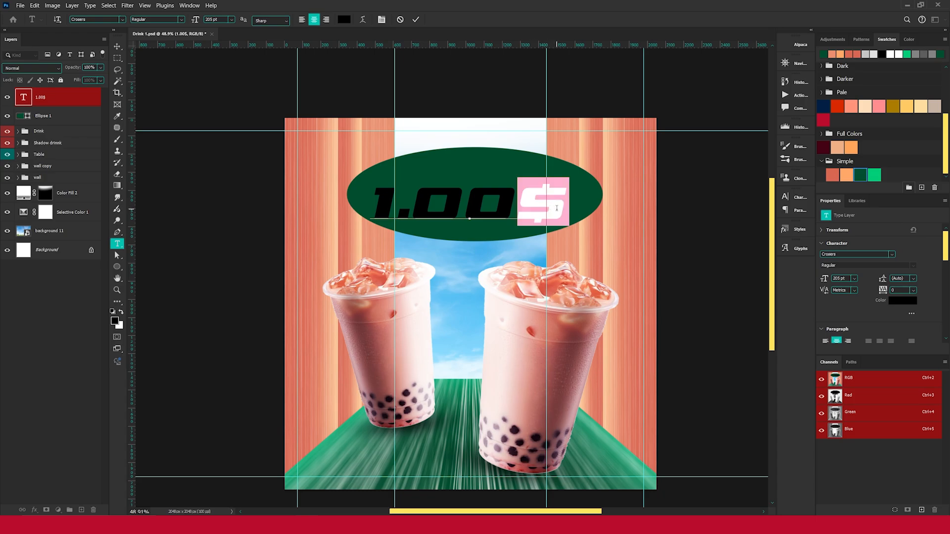
left_click(790, 198)
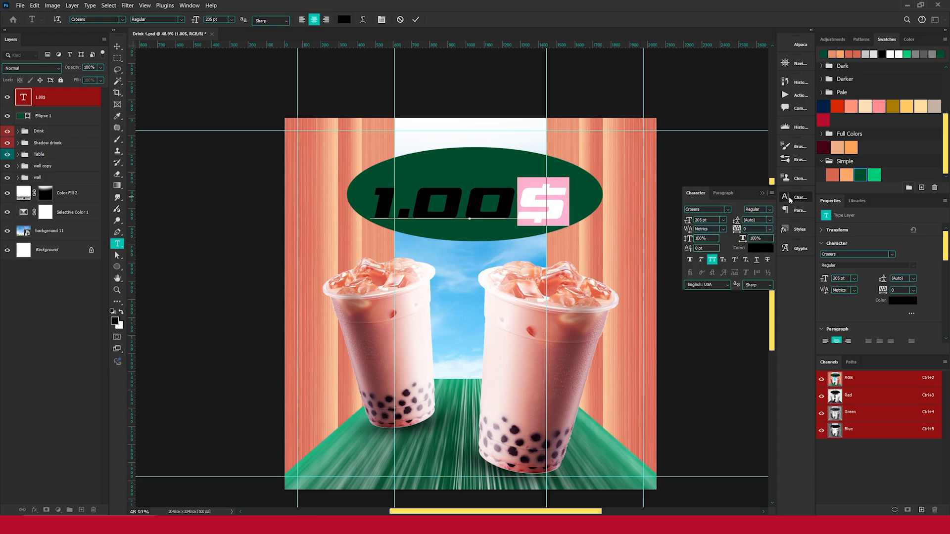
left_click(736, 261)
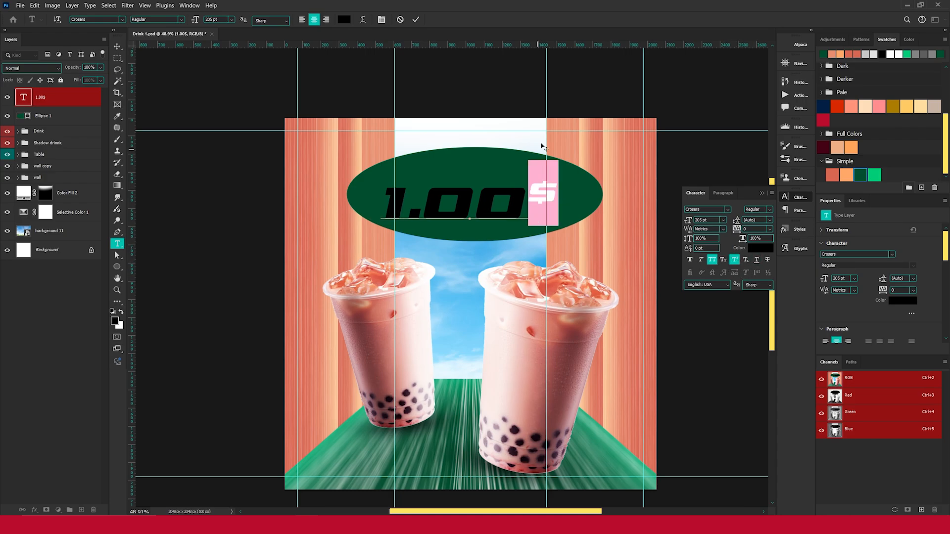
left_click(762, 193)
left_click(415, 19)
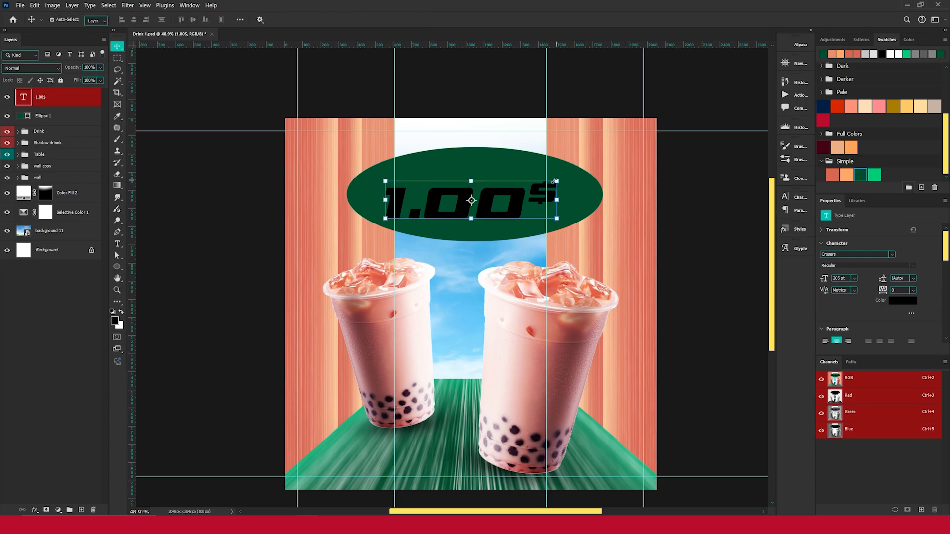
- Re-centre the price with its raised dollar sign horizontally on the canvas
scroll(629, 193, "up", 1)
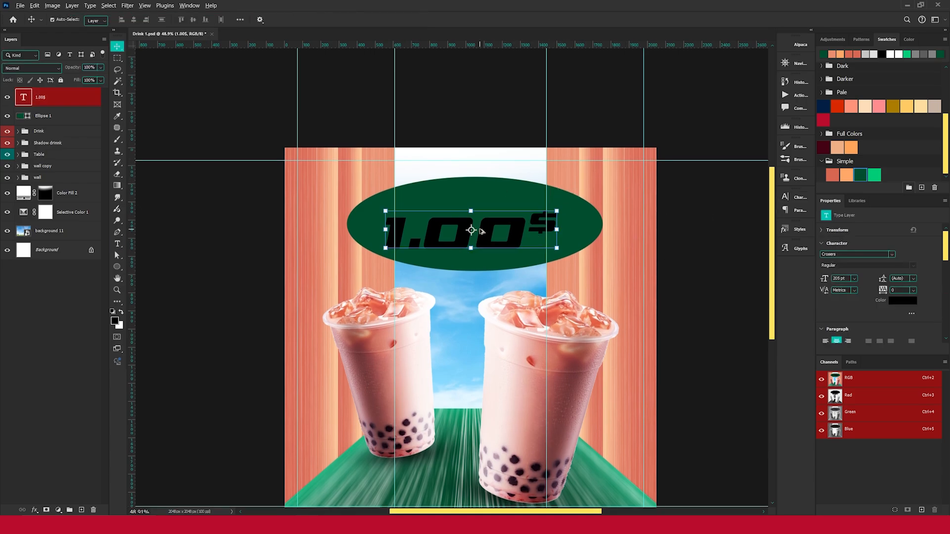
scroll(481, 231, "up", 2)
key("ctrl+a")
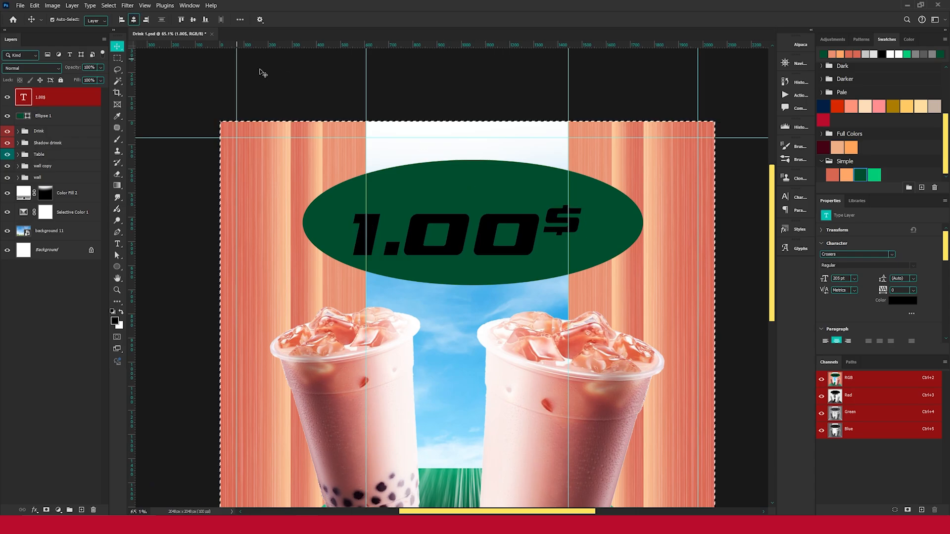
key("ctrl+d")
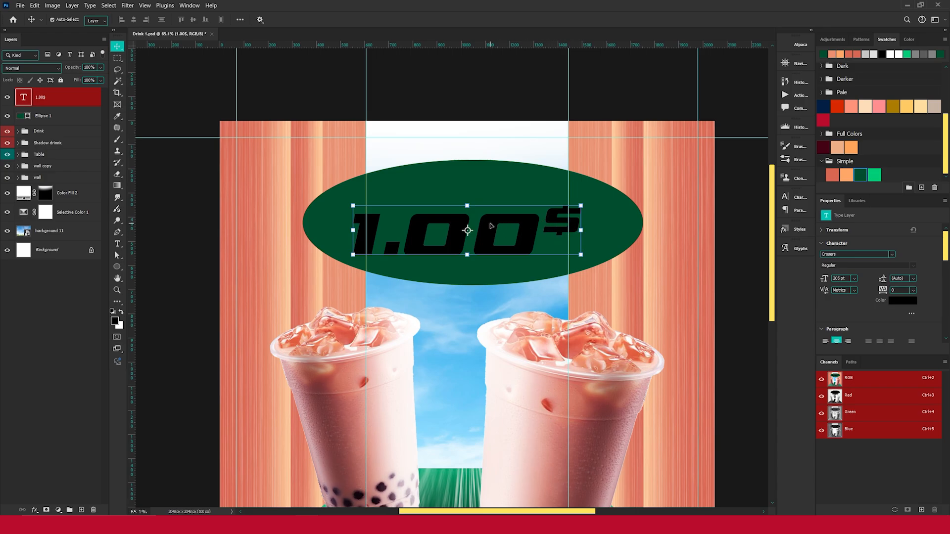
key("Return")
key("ctrl+t")
scroll(497, 183, "down", 1)
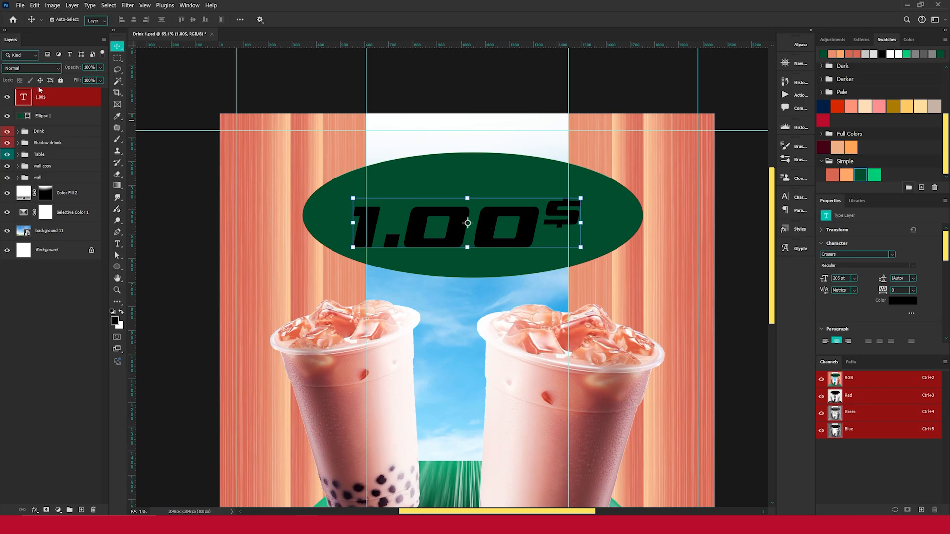
- Set the price text colour to light grey #d8d8d8
left_click(903, 300)
left_click(523, 142)
left_click_drag(523, 142, 518, 150)
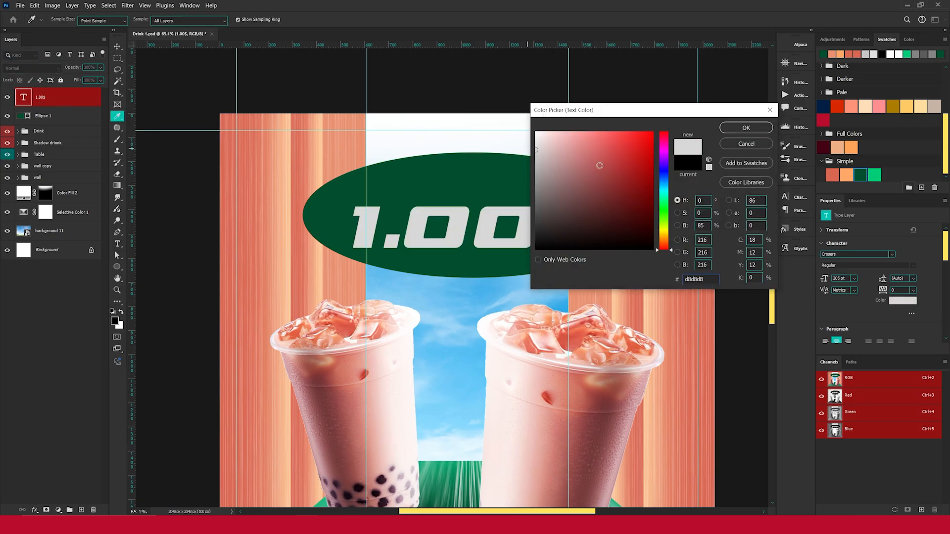
left_click(747, 128)
key("v")
- Add a white Color Dodge Inner Shadow to the price text with 50% opacity, 0 px distance, 5% choke and 16 px size
double_click(93, 99)
left_click_drag(694, 240, 693, 151)
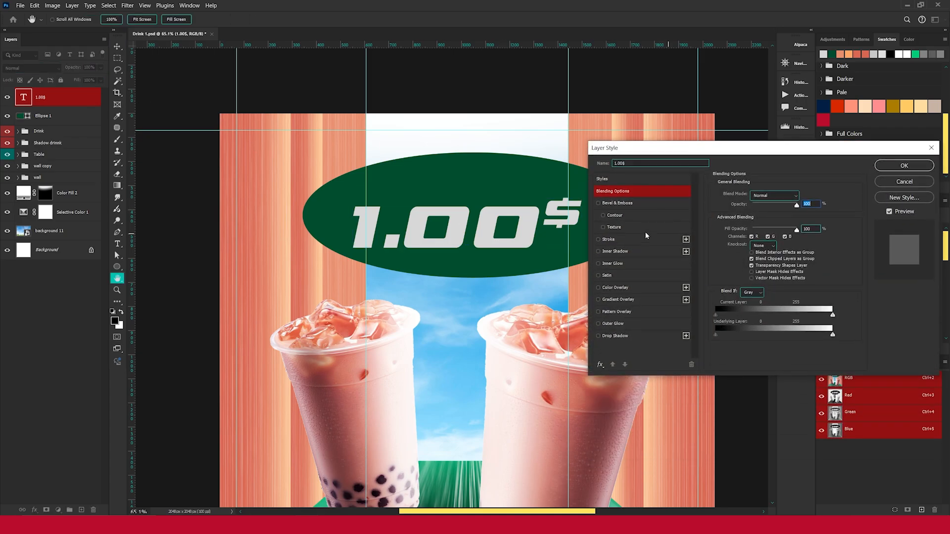
left_click(619, 251)
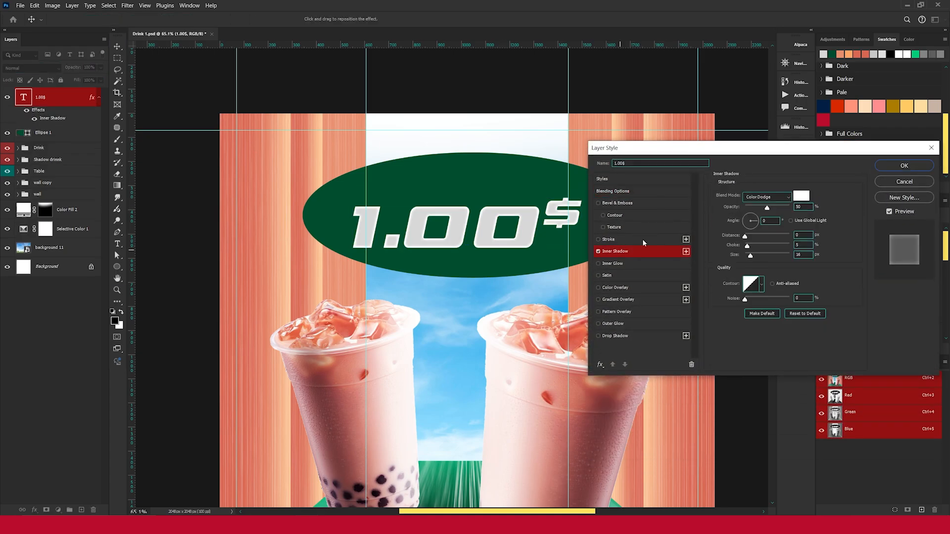
left_click_drag(737, 152, 720, 113)
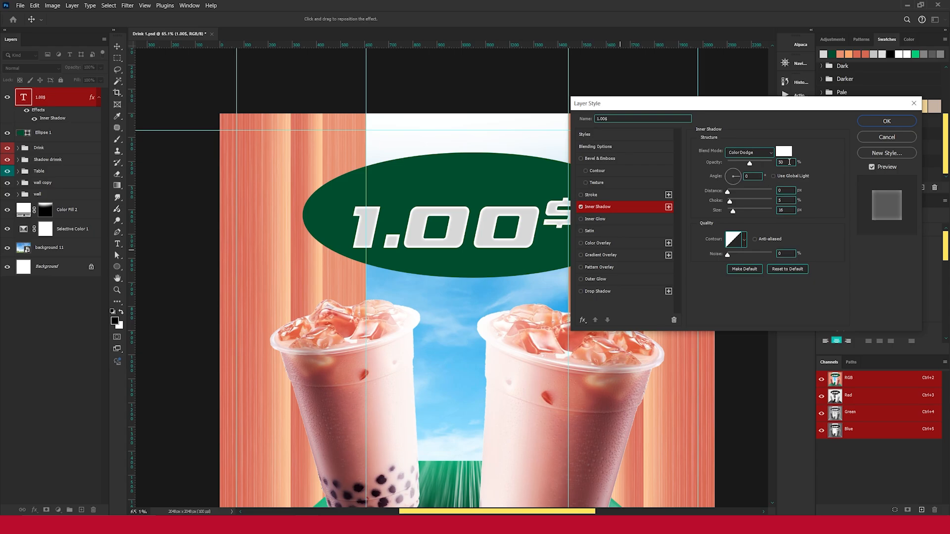
left_click(727, 192)
left_click(750, 177)
left_click(782, 201)
left_click(788, 211)
left_click_drag(736, 211, 734, 212)
left_click(863, 123)
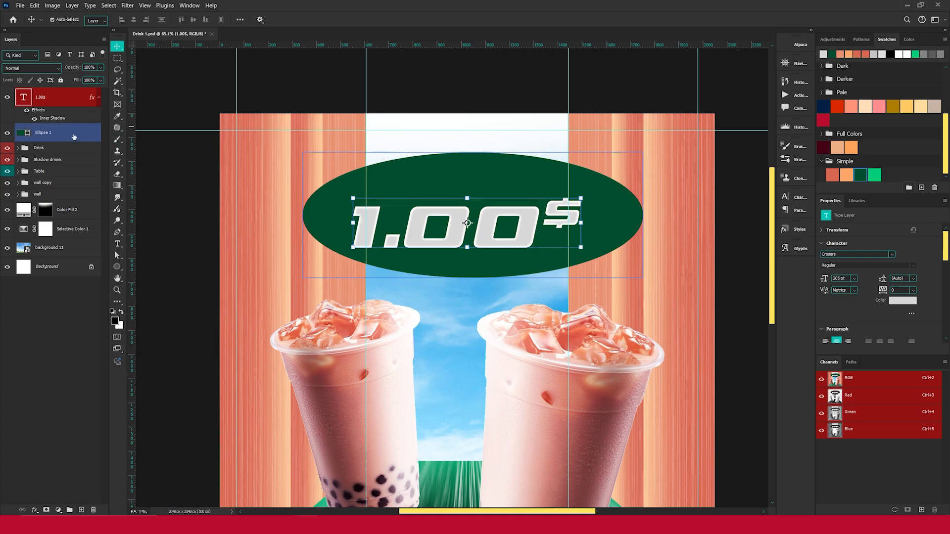
- Duplicate the dark green sign ellipse and fill the copy with white
left_click(390, 271)
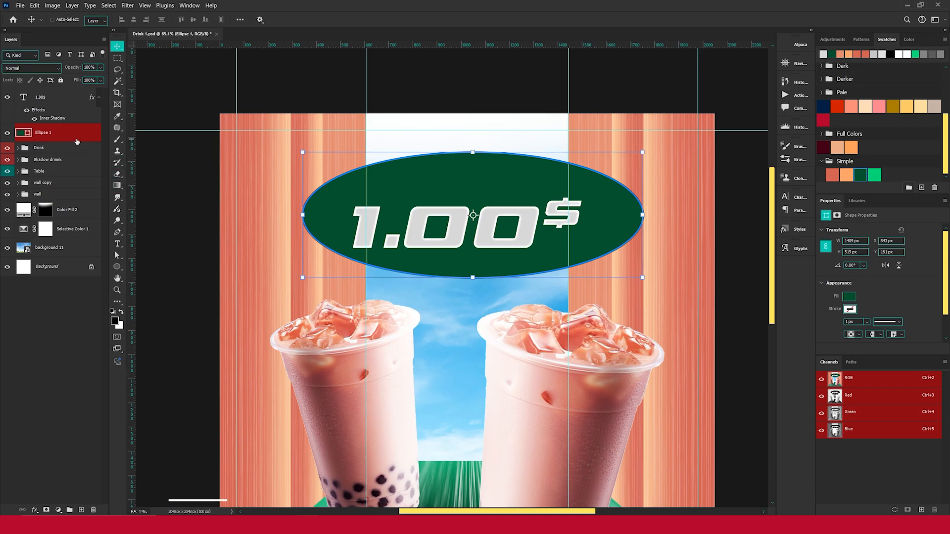
key("ctrl+j")
double_click(27, 133)
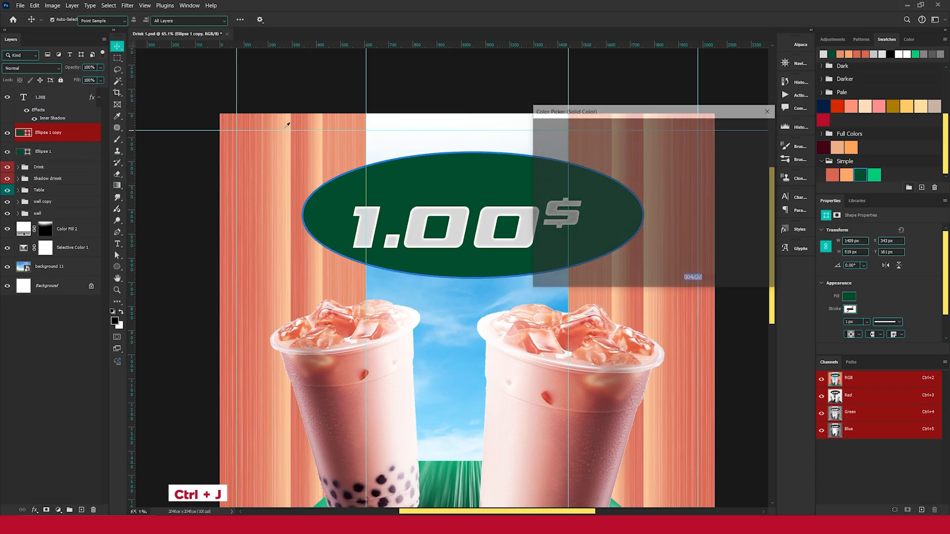
left_click(537, 132)
left_click(745, 128)
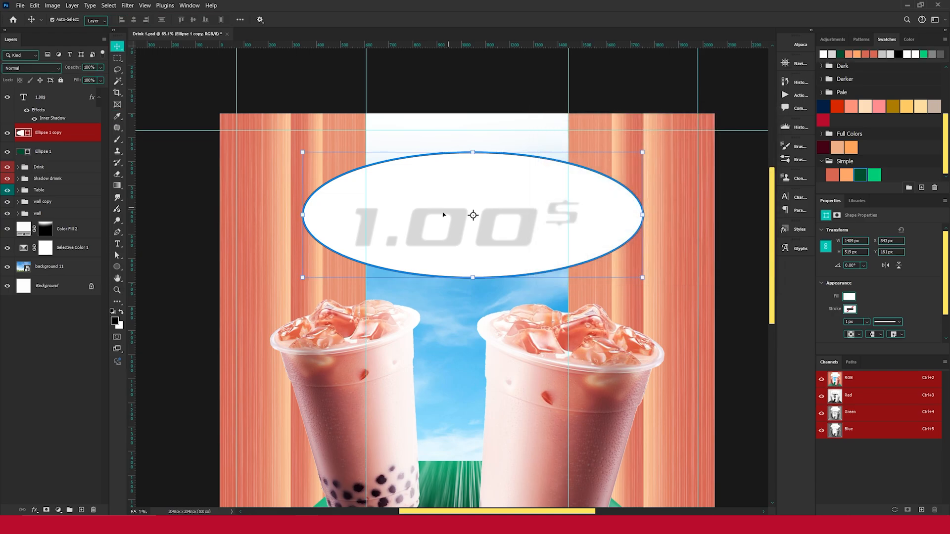
- Scale the white ellipse to about 76% and raise it so it overlaps the upper part of the green ellipse
scroll(458, 241, "up", 2)
key("ctrl+t")
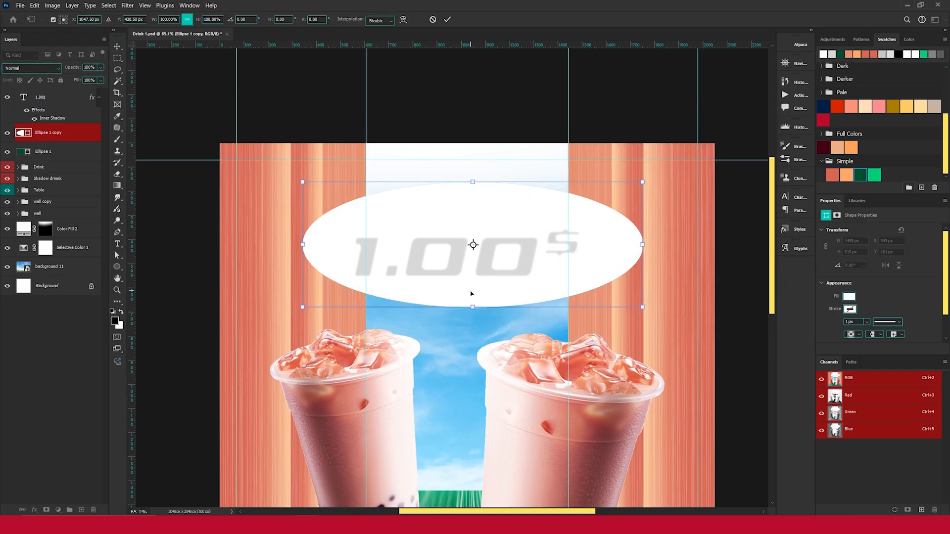
left_click_drag(473, 307, 472, 292)
left_click_drag(494, 225, 495, 171)
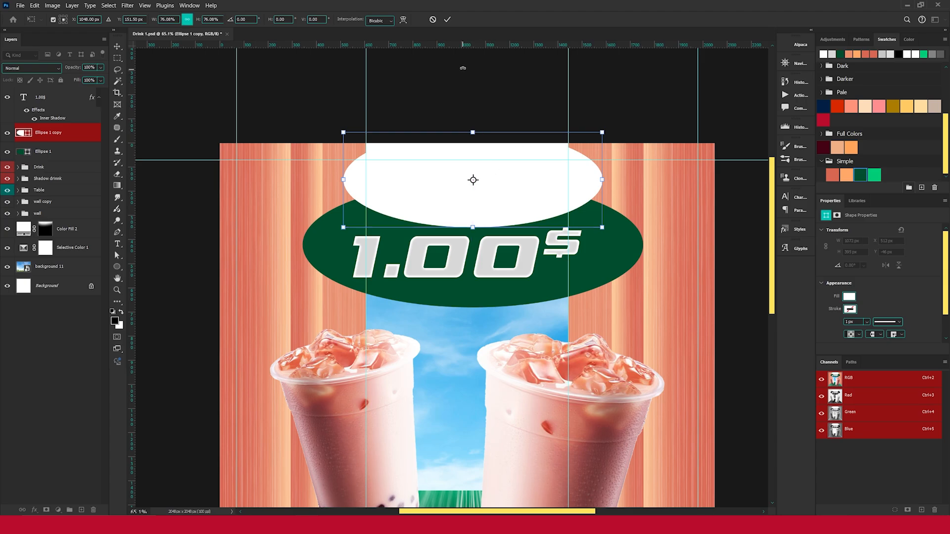
left_click(447, 19)
- Clip the white ellipse to the green one and squash its height to about 54%, keeping its lower edge in place
left_click(32, 141, "alt")
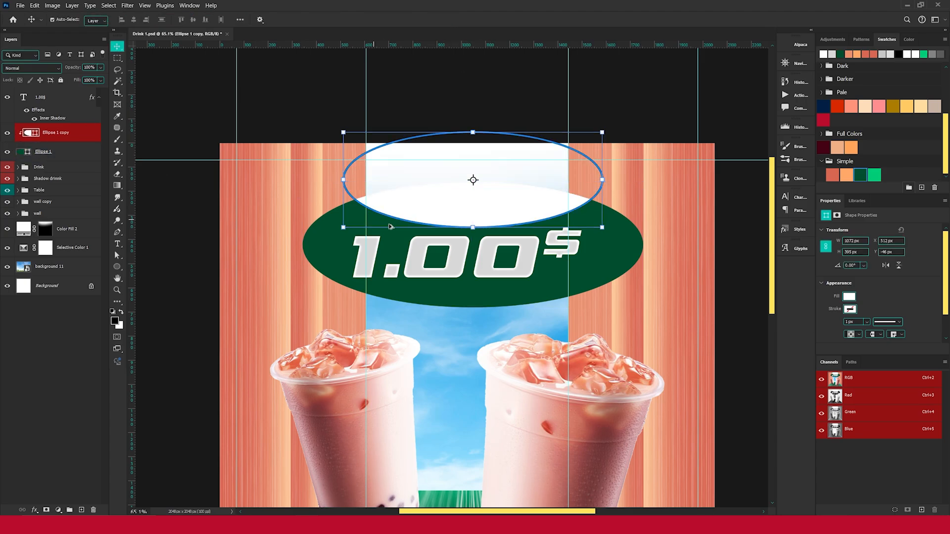
left_click(637, 102)
scroll(511, 217, "up", 3, "alt")
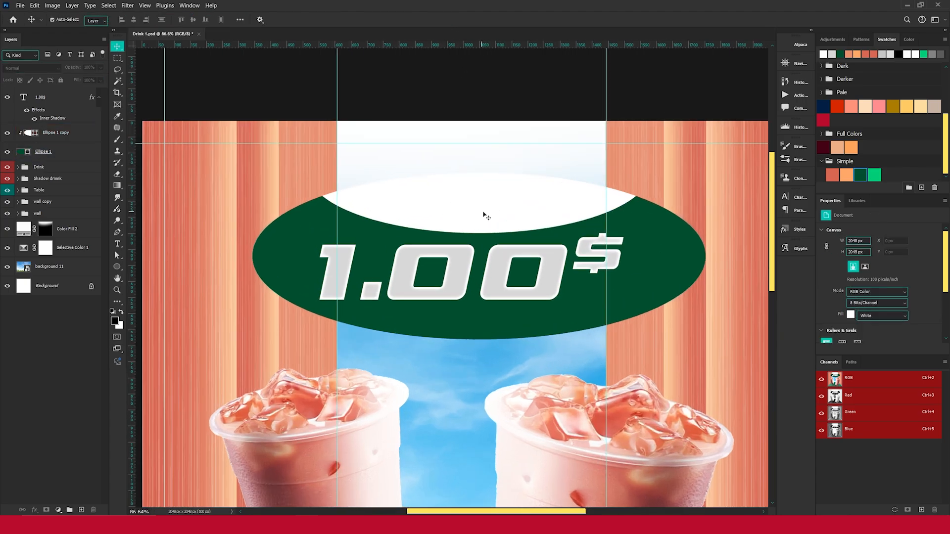
left_click(472, 212)
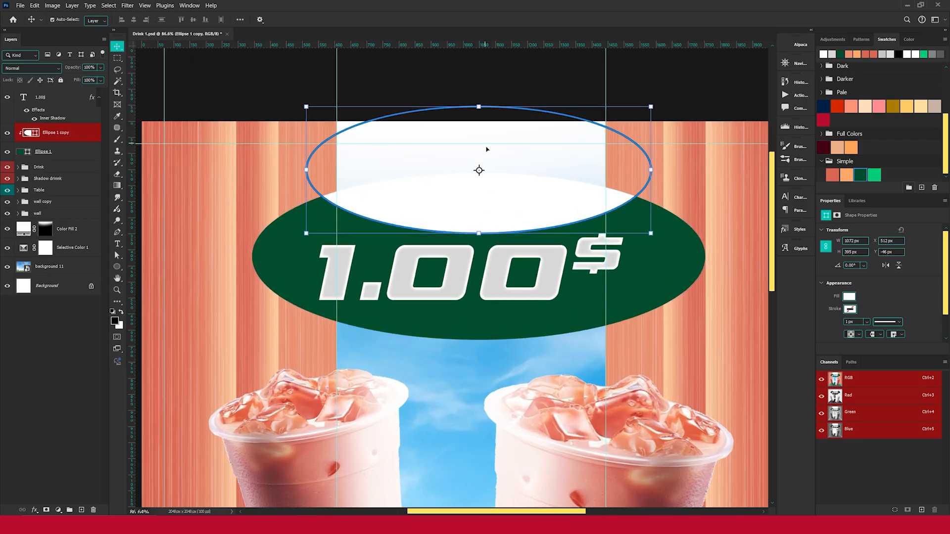
left_click_drag(477, 110, 483, 164)
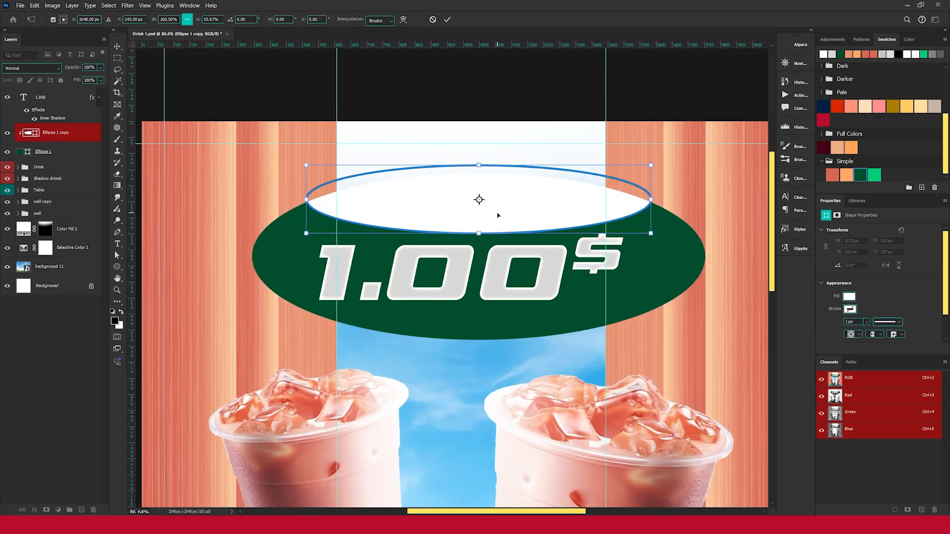
left_click(449, 21)
scroll(509, 206, "down", 3)
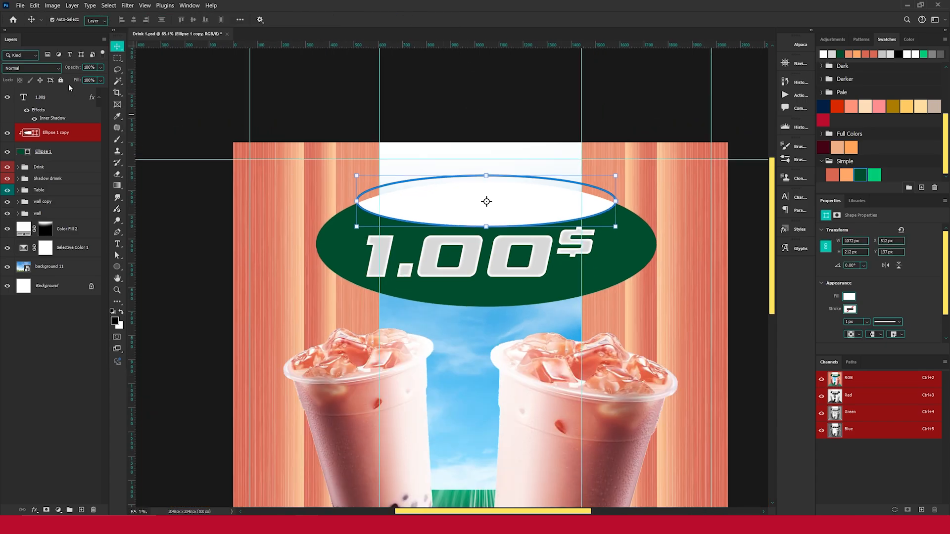
- Add dark green PROMOTION text in Asen Pro Black on the white ellipse and enlarge it to about 183%
left_click(99, 98)
left_click(324, 112)
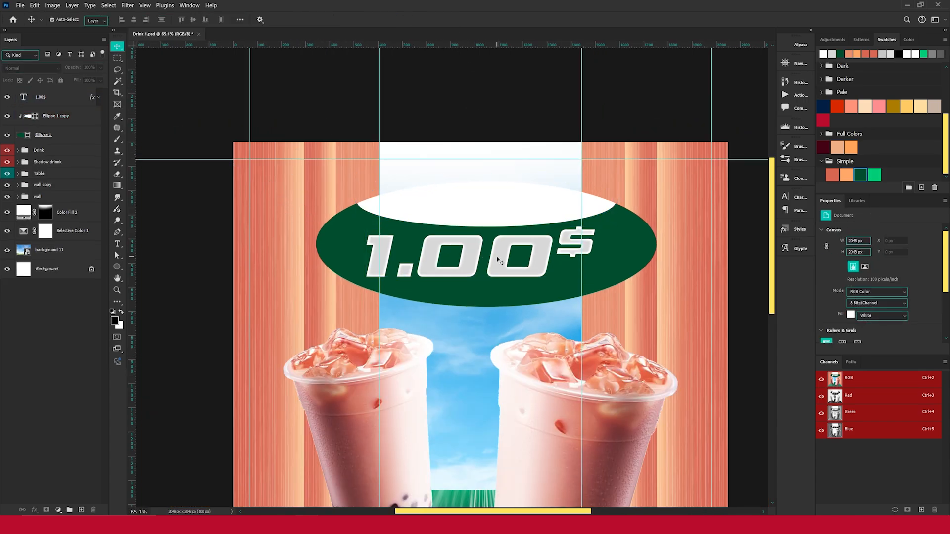
key("t")
left_click(472, 205)
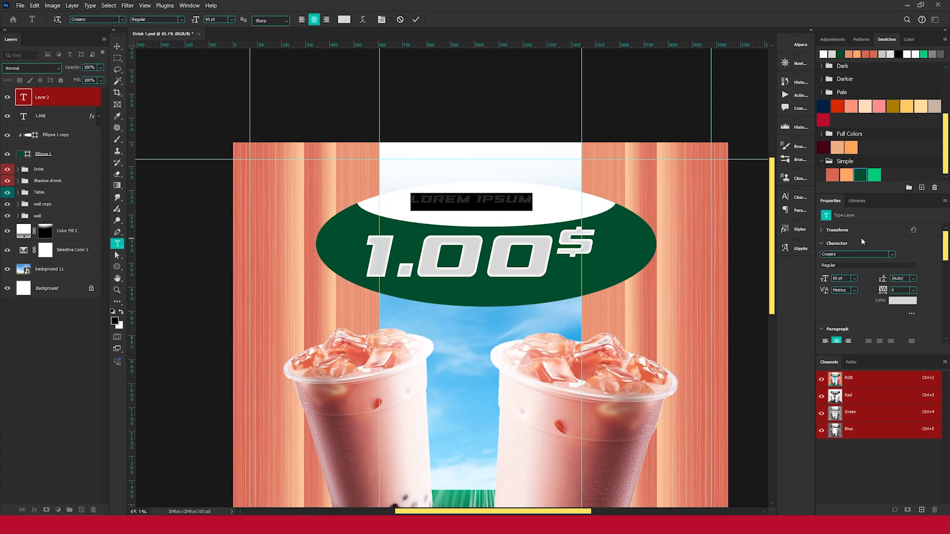
left_click(892, 254)
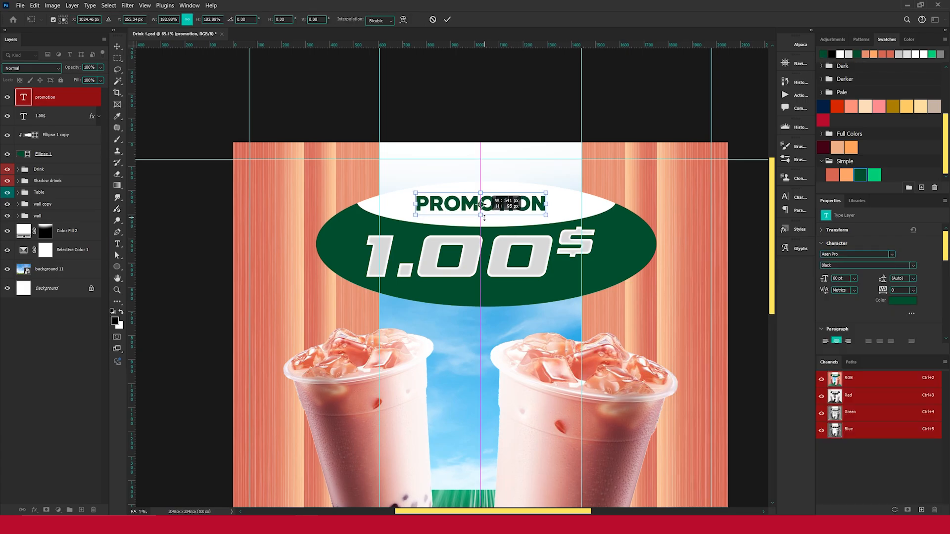
- Lower the PROMOTION text slightly so it sits centred inside the white cap of the sign
scroll(482, 204, "up", 2)
left_click_drag(494, 210, 495, 214)
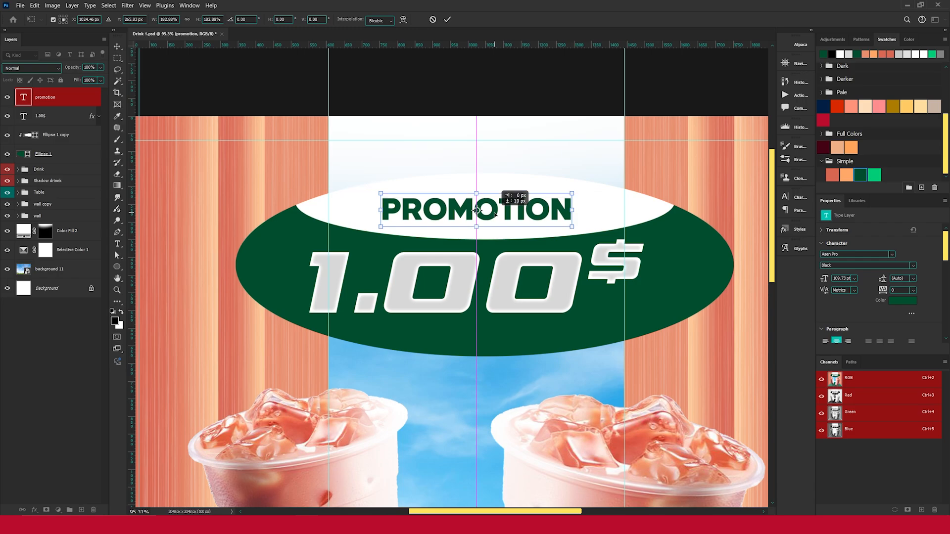
key("shift+Down")
key("Up")
key("Up")
left_click(447, 20)
scroll(500, 240, "down", 5)
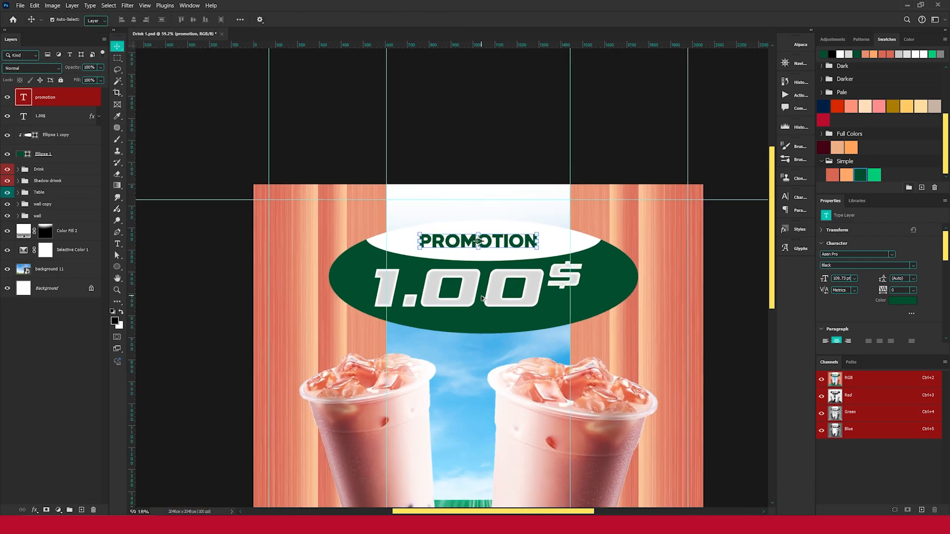
scroll(500, 240, "up", 2)
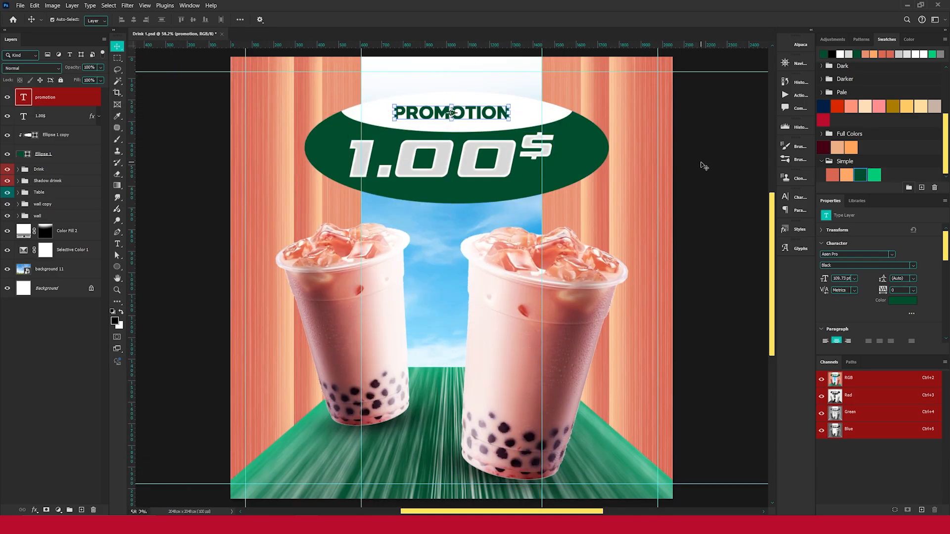
left_click(704, 165, "ctrl")
- Add a black Multiply Drop Shadow to the price text with about 34% opacity, 0 px distance, 0% spread and 21 px size
left_click(440, 169)
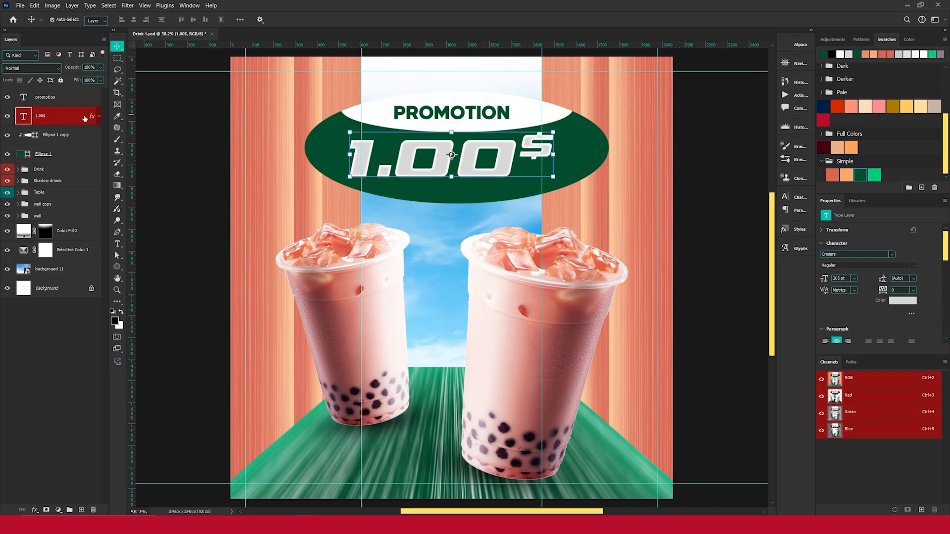
left_click(599, 292)
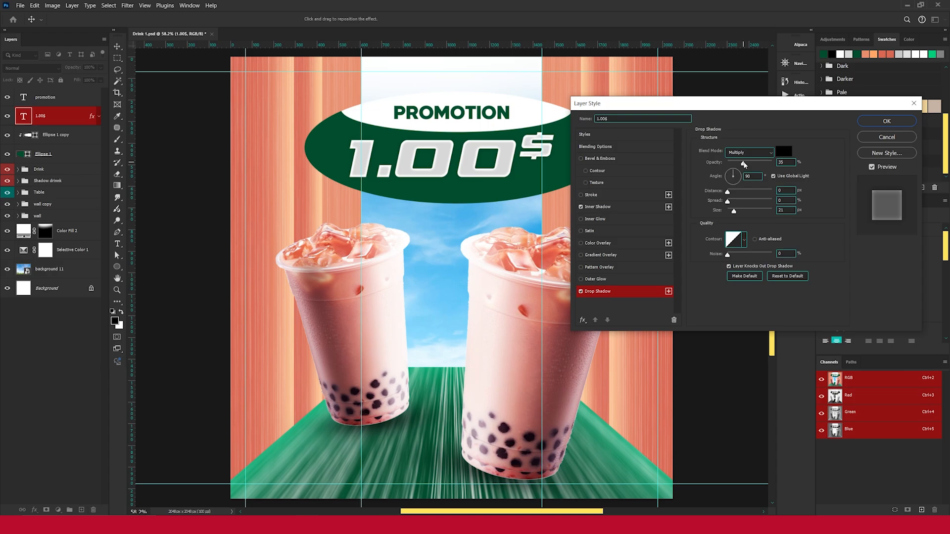
left_click_drag(745, 164, 743, 165)
left_click(874, 119)
left_click(722, 155)
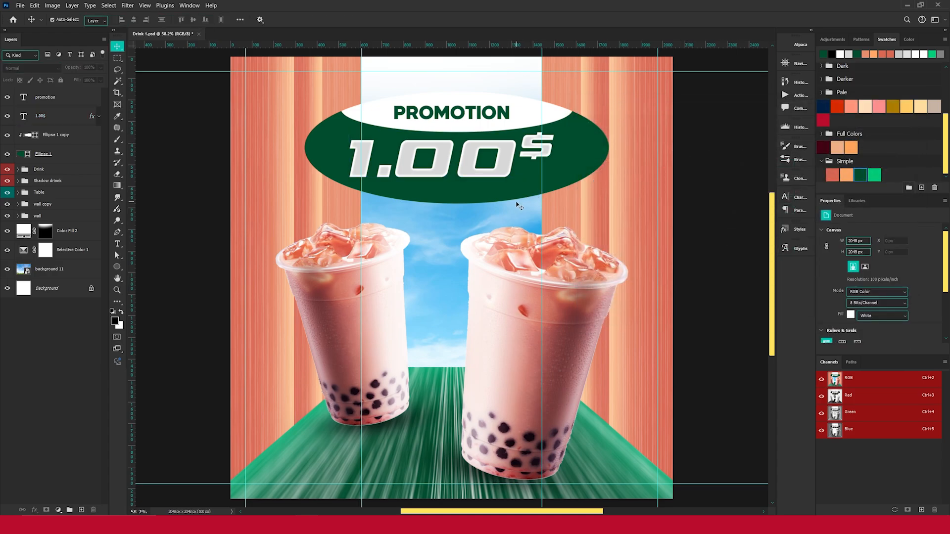
- Add a bright green #00cc77 Solid Color fill layer above the white ellipse and clip it to the sign ellipse
left_click(589, 167)
left_click(76, 138)
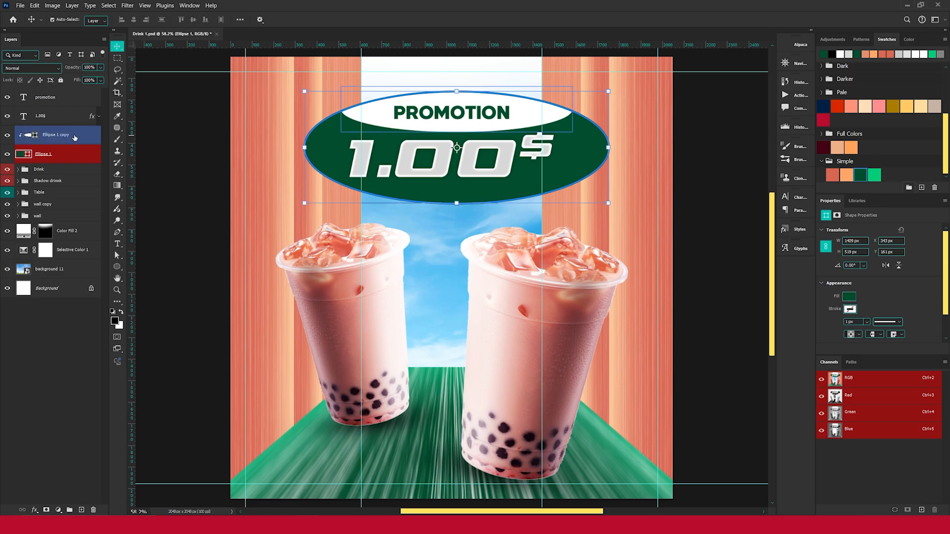
left_click(58, 510)
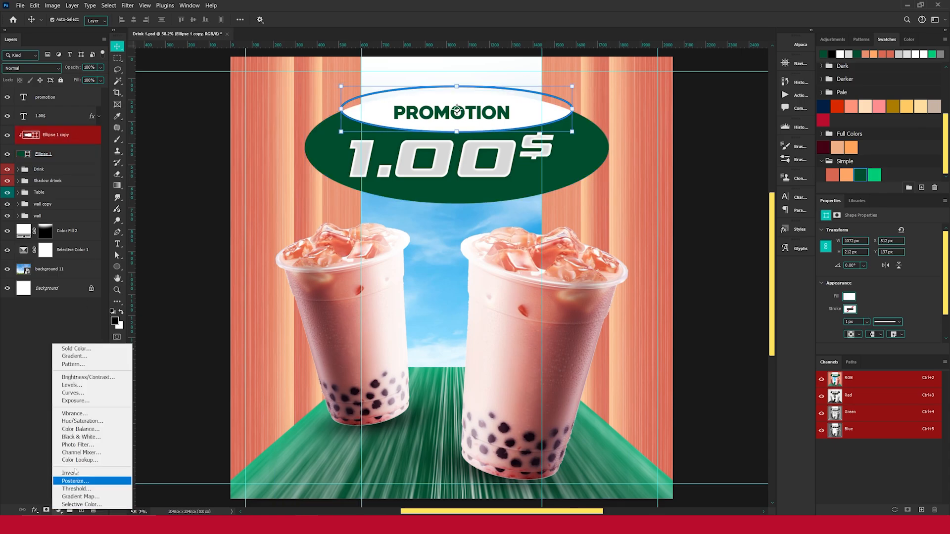
left_click(89, 349)
left_click(876, 173)
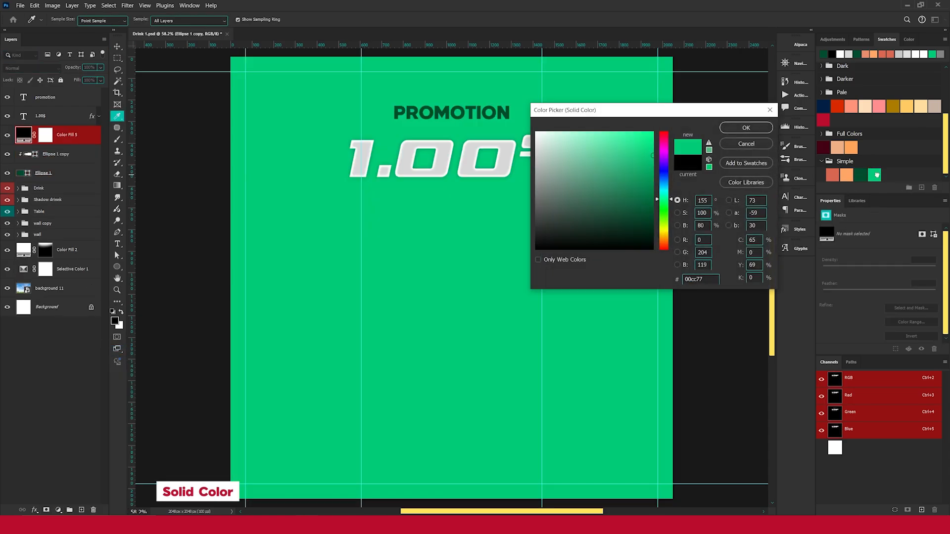
left_click(747, 127)
left_click(68, 142, "alt")
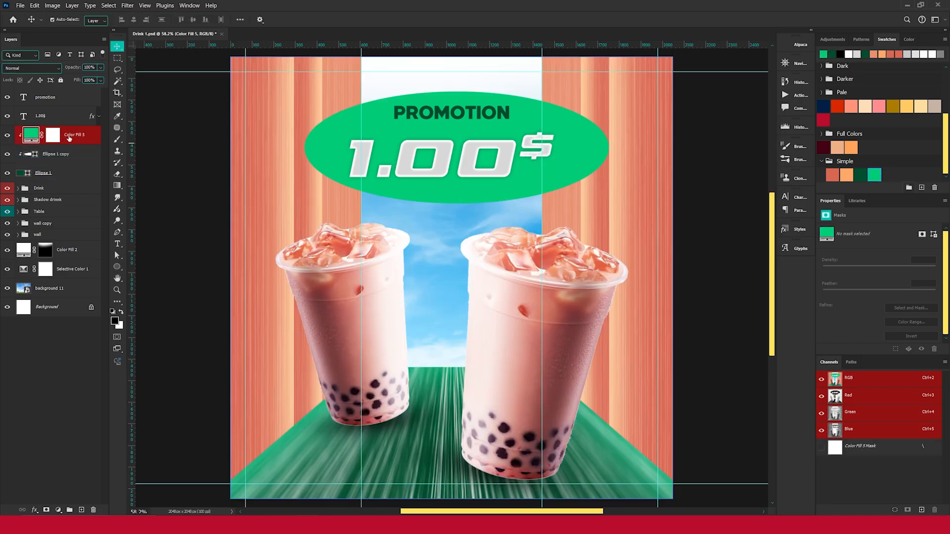
- Set the bright green fill layer to Screen blending and invert its mask to black
left_click(31, 68)
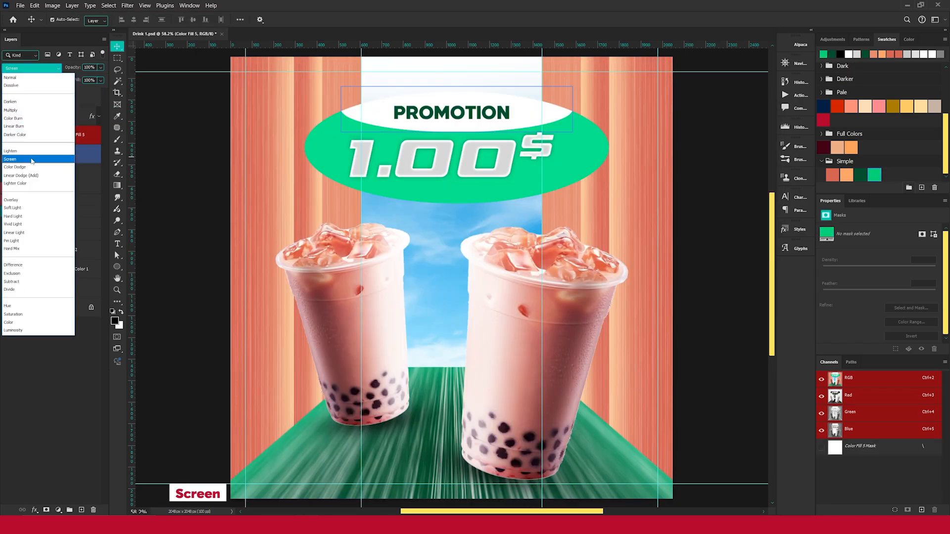
left_click(31, 160)
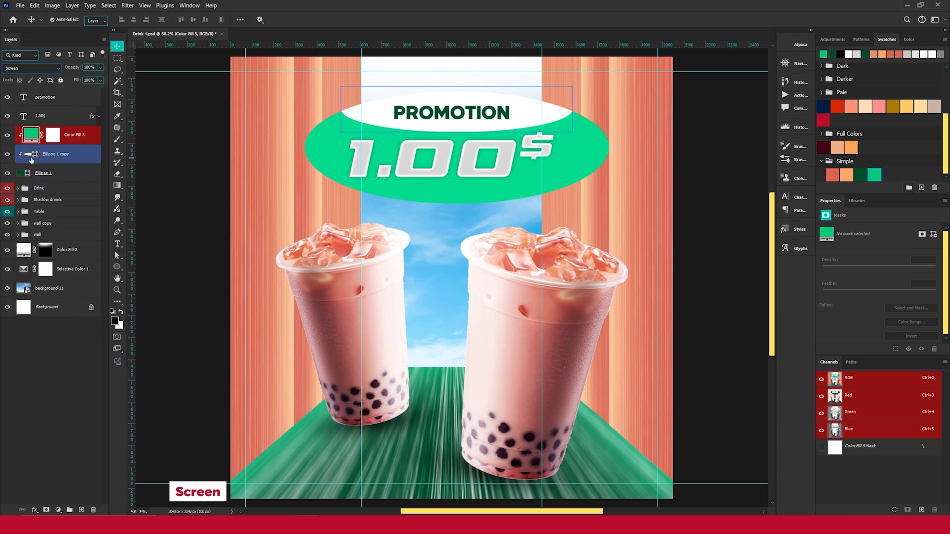
left_click(52, 135)
key("ctrl+i")
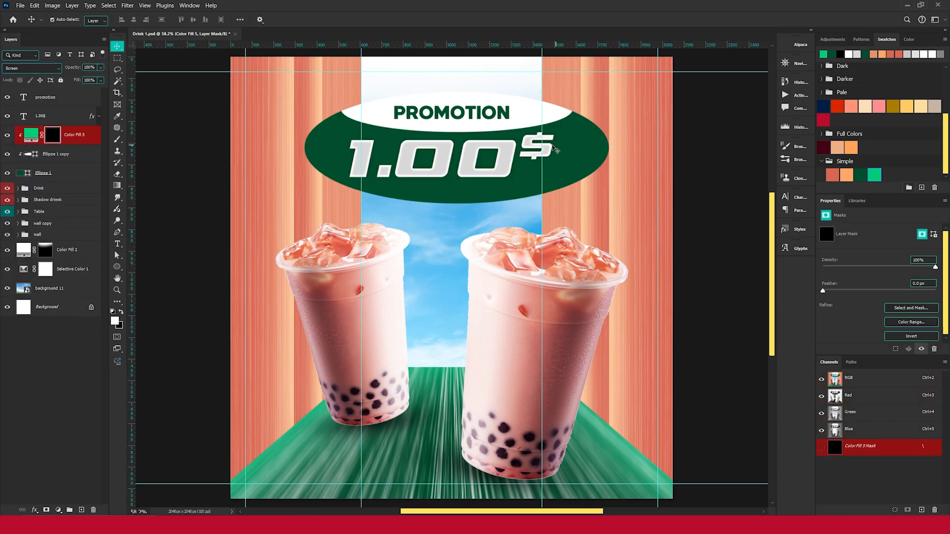
- Paint white with a large soft brush on the green fill's mask to brighten the upper part of the sign
left_click(118, 140)
scroll(452, 223, "up", 5)
left_click_drag(450, 215, 513, 200)
scroll(517, 199, "down", 3)
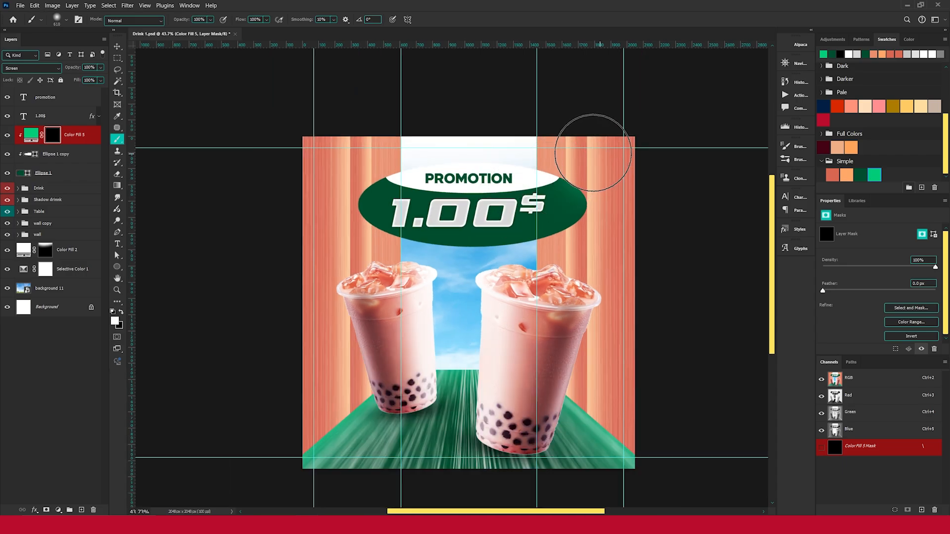
left_click_drag(594, 164, 246, 121)
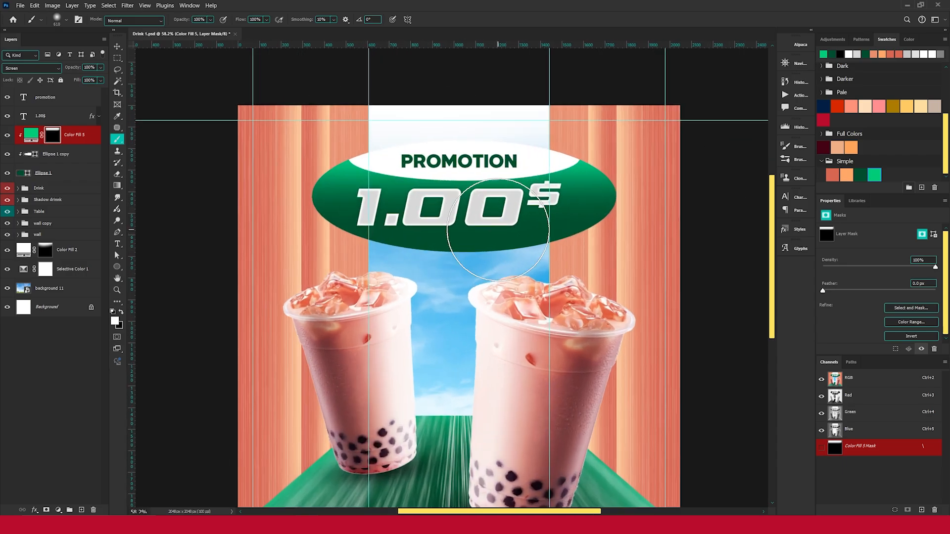
key("v")
scroll(498, 272, "up", 2)
key("ctrl+2")
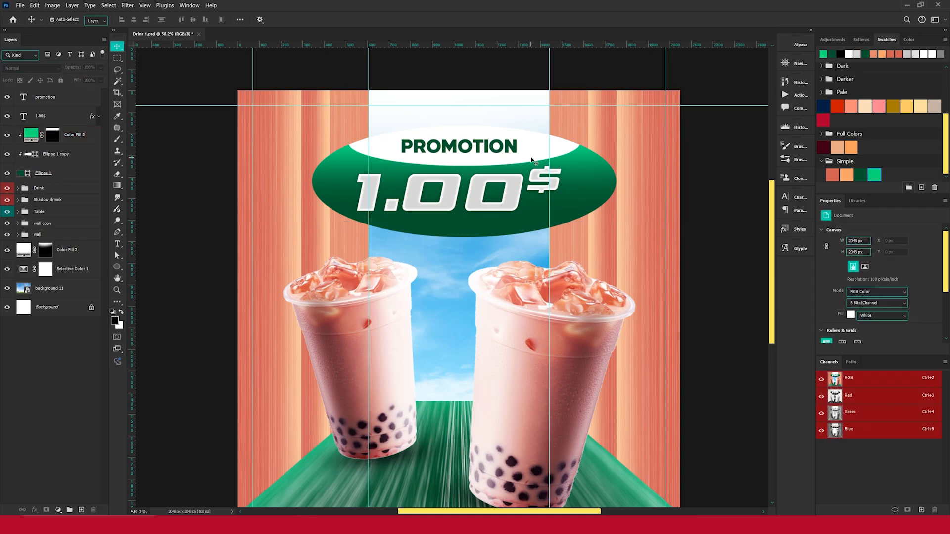
- Move the white ellipse layer above the green fill and give it a black Multiply Drop Shadow, 0 px distance, 21 px size
left_click(94, 158)
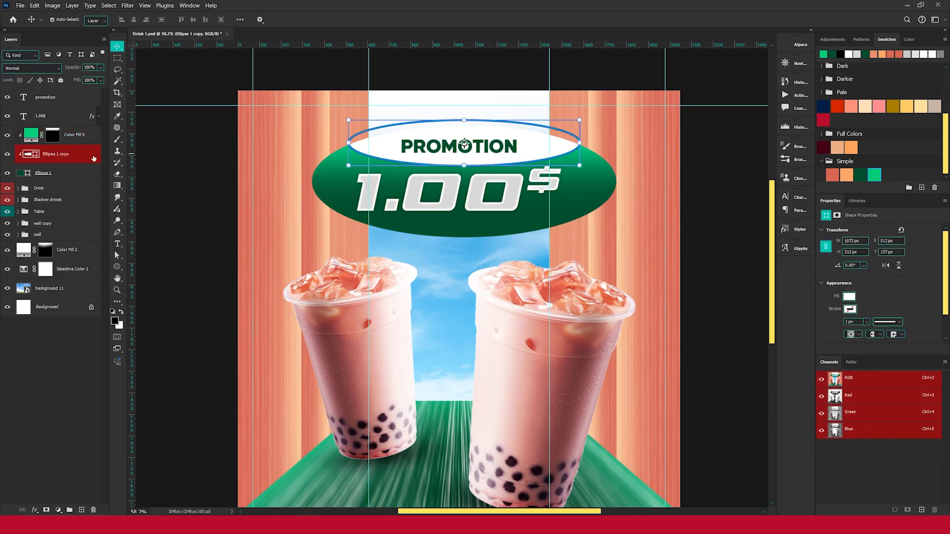
left_click_drag(83, 148, 74, 130)
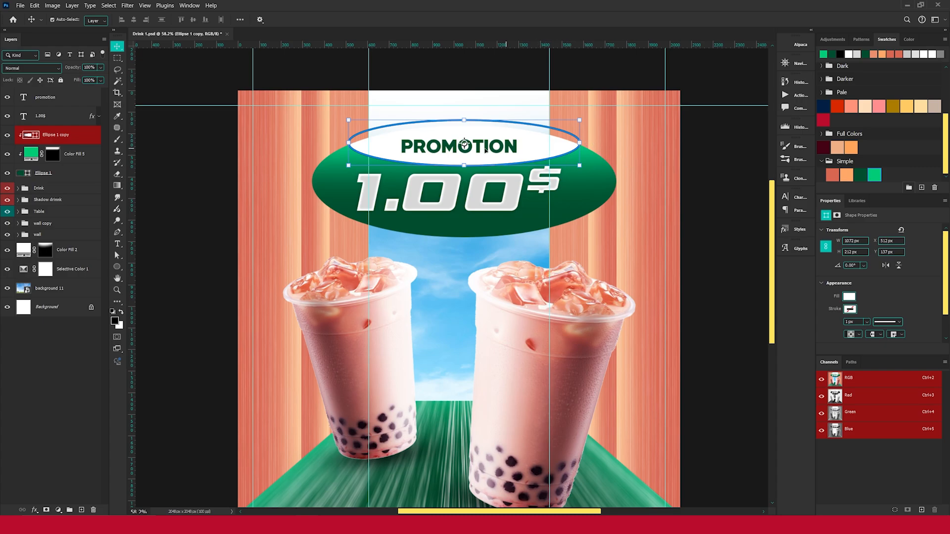
double_click(94, 138)
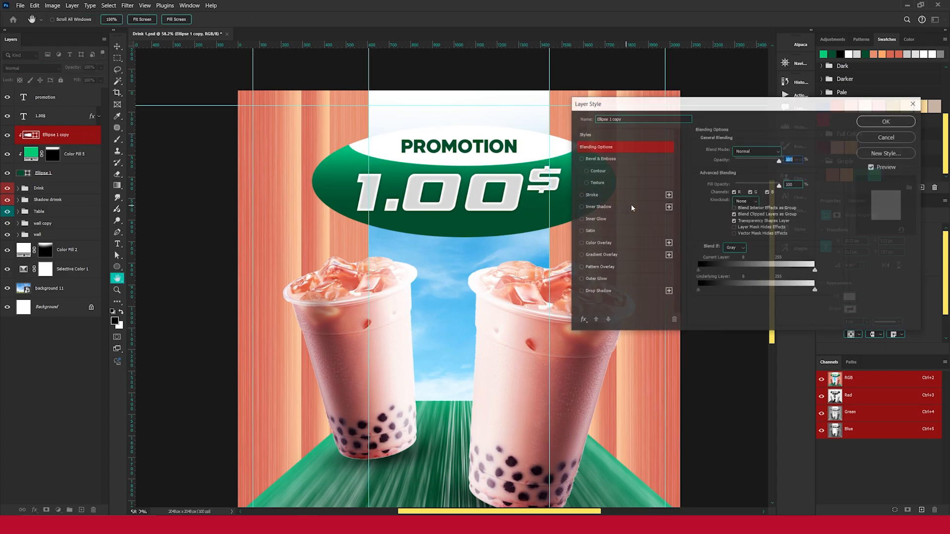
left_click(606, 291)
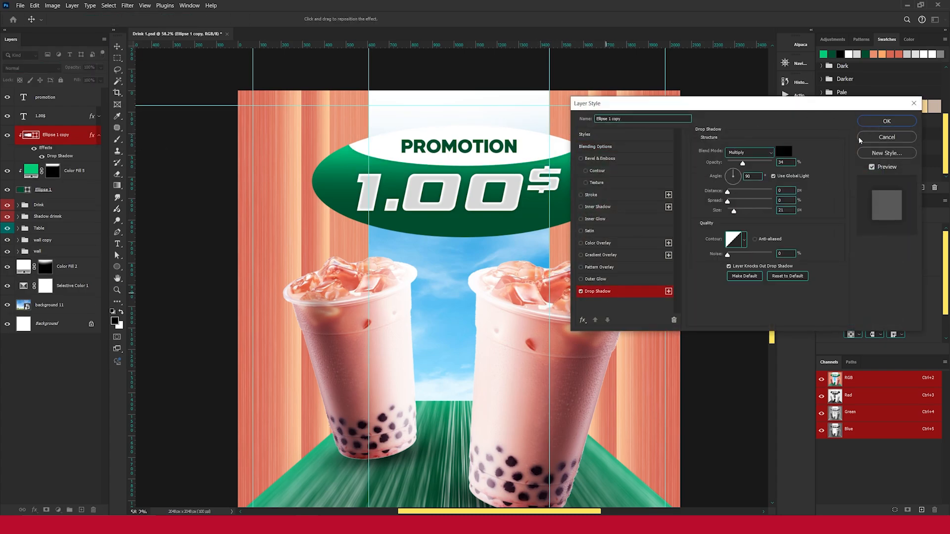
left_click(750, 164)
left_click(886, 121)
key("ctrl+0")
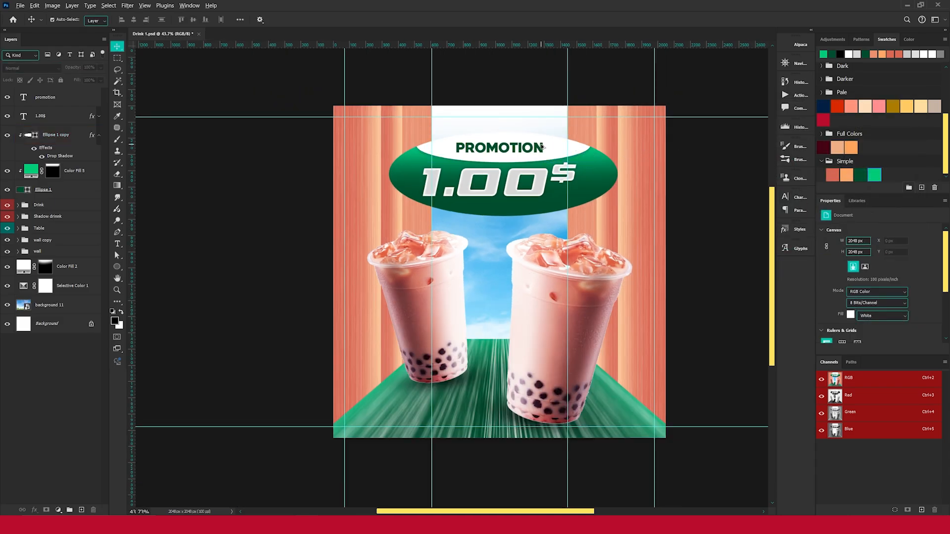
scroll(534, 247, "up", 1)
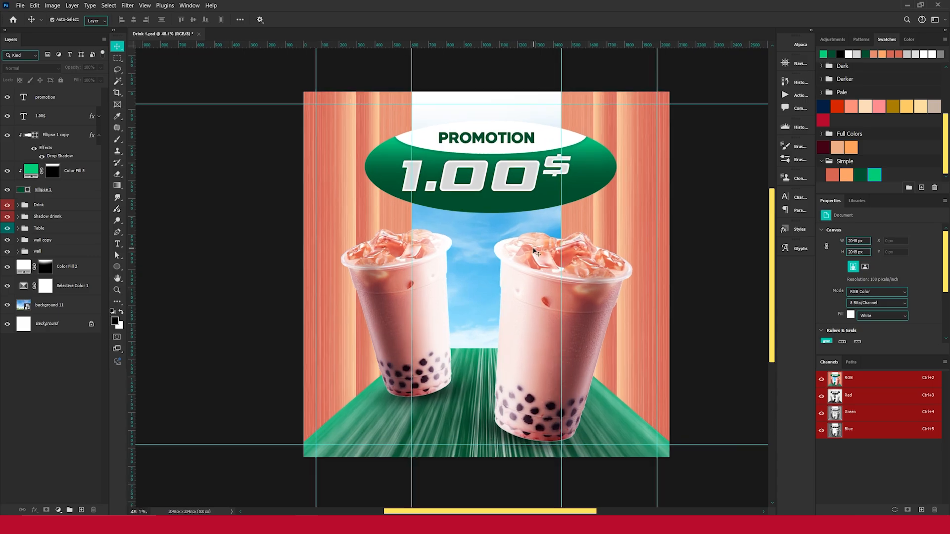
- Group the sign's ellipses, green fill and both text layers, and name the group price
scroll(516, 240, "up", 2)
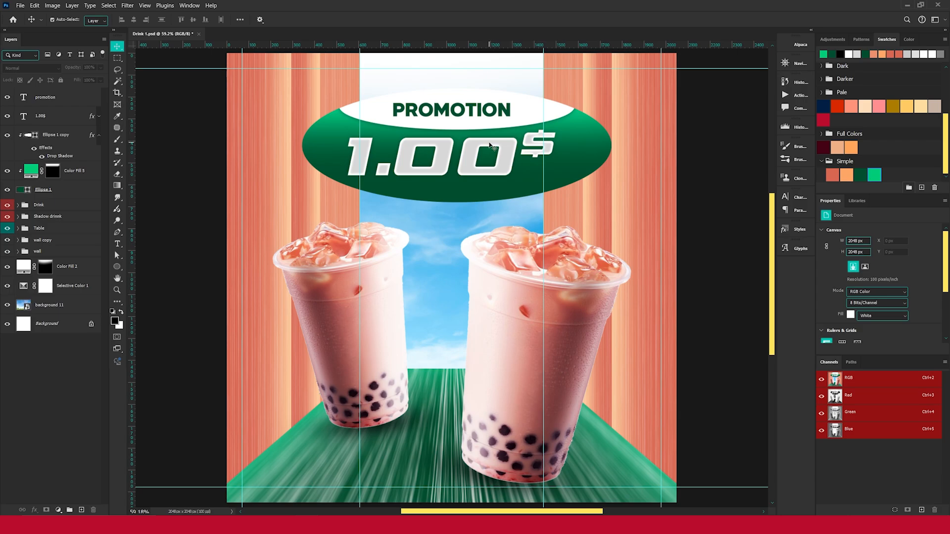
left_click(89, 171)
left_click(101, 141)
left_click(100, 136)
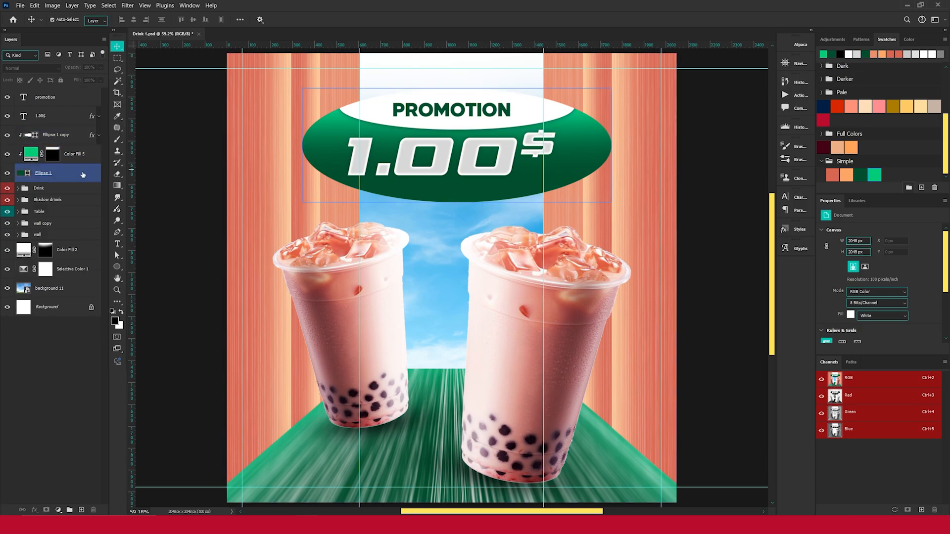
left_click(82, 174)
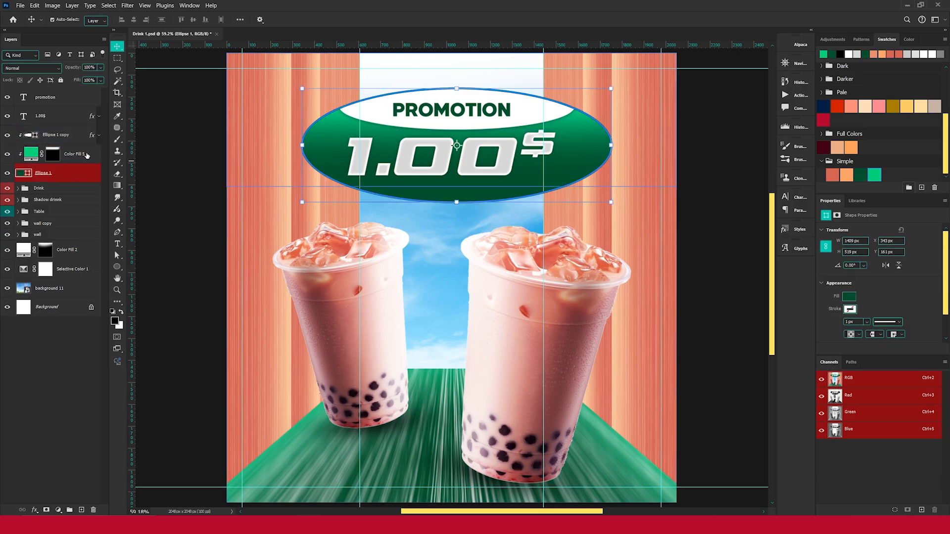
left_click(68, 98, "shift")
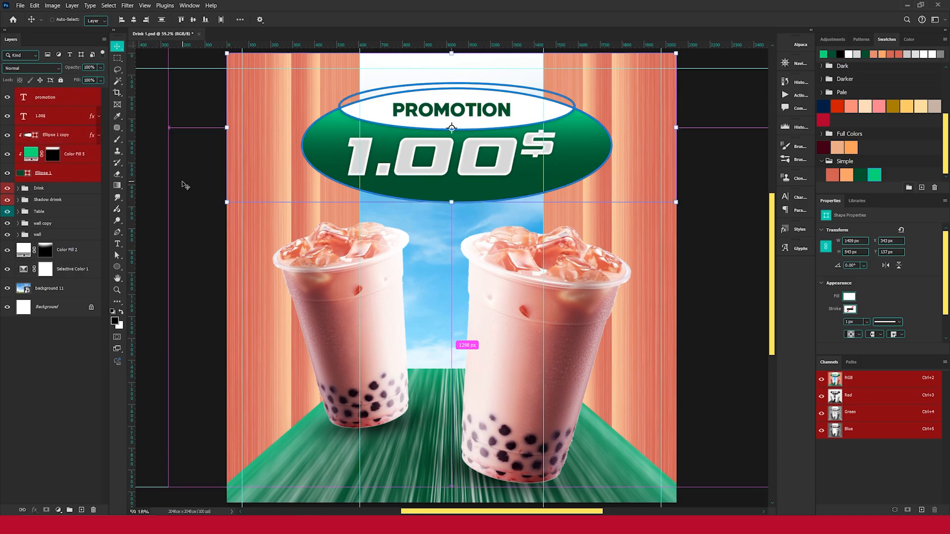
key("ctrl+g")
double_click(41, 93)
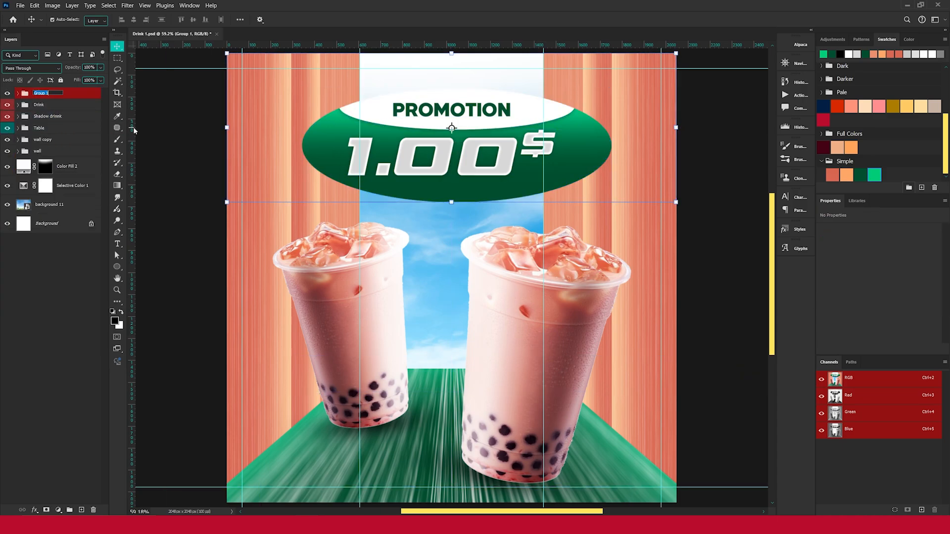
type("price")
key("Return")
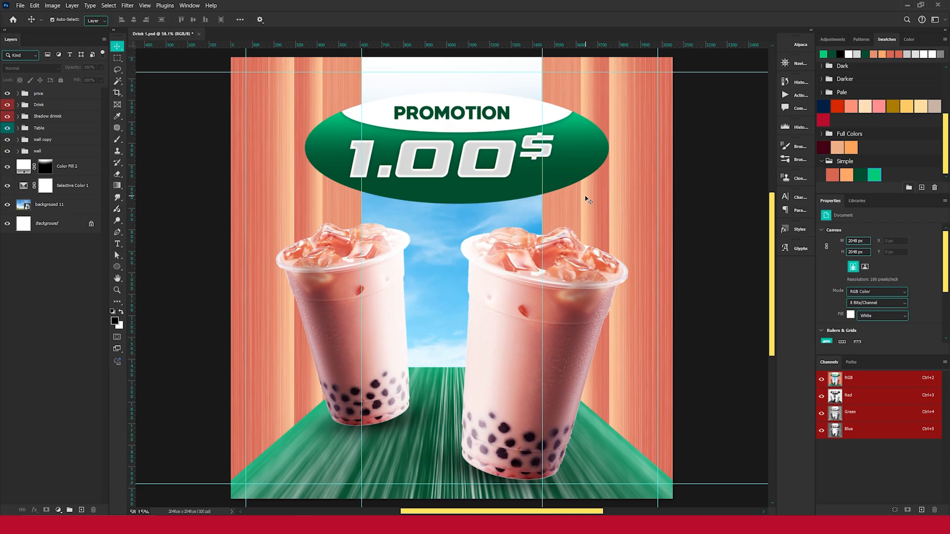
- Stamp all visible layers into a new layer above the price group and convert it to a smart object
left_click(70, 93)
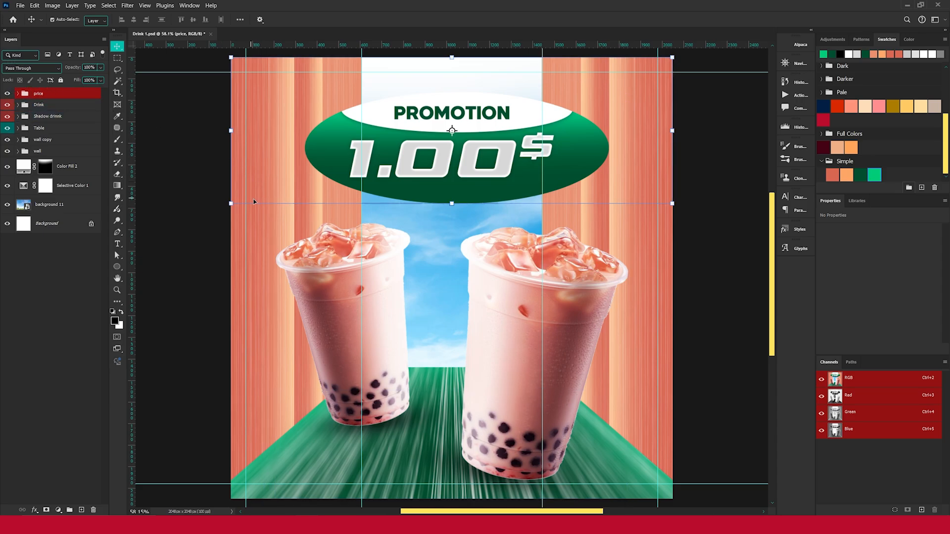
key("ctrl+shift+alt+e")
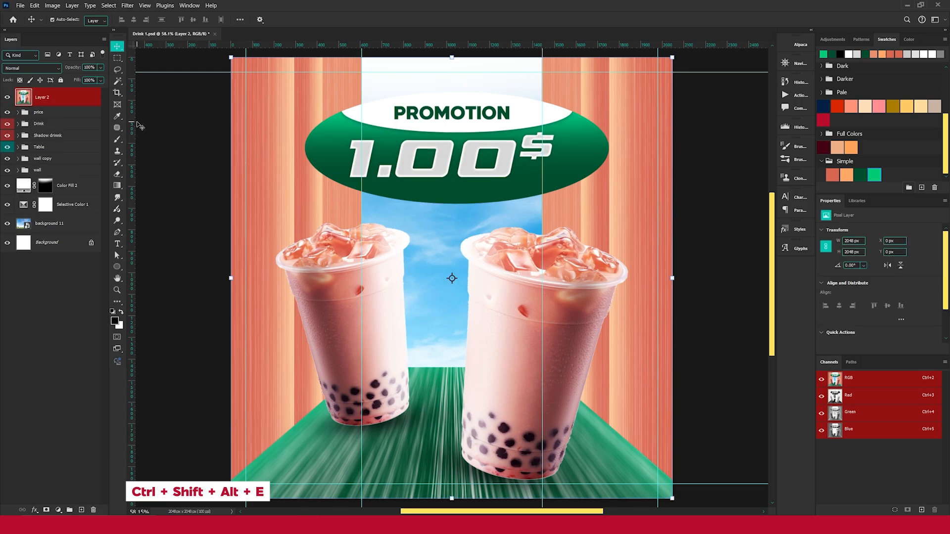
right_click(86, 101)
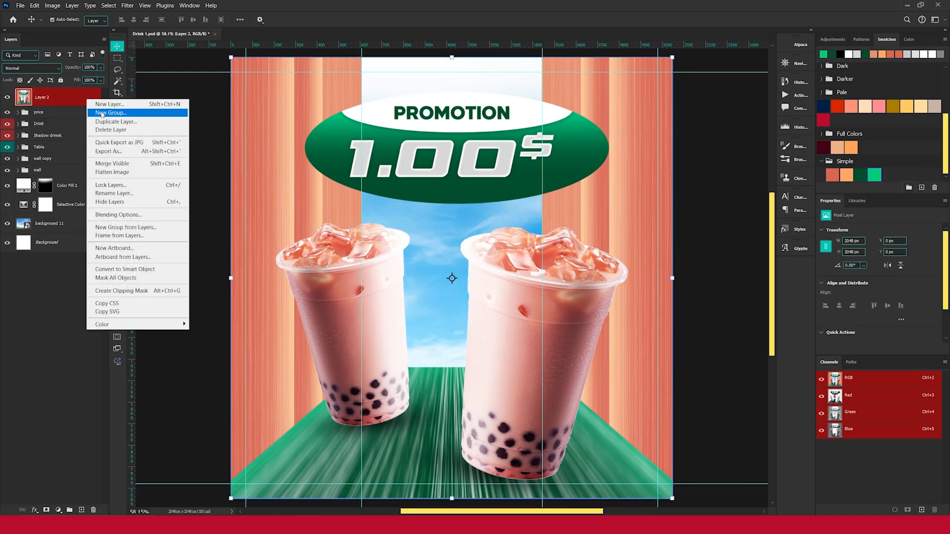
left_click(147, 269)
- Start a Camera Raw Filter on the merged layer with Contrast +12, Highlights +14, Shadows -10 and Blacks -10
left_click(128, 5)
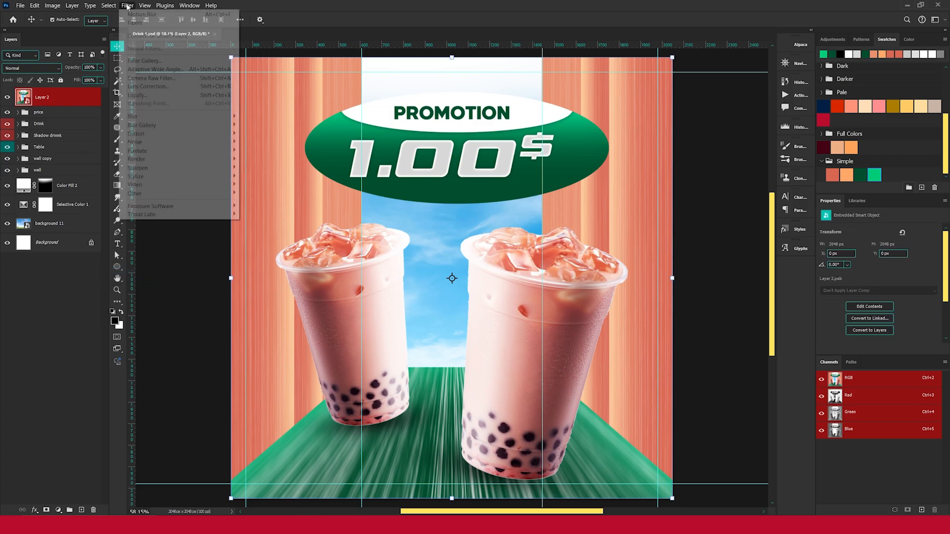
left_click(170, 79)
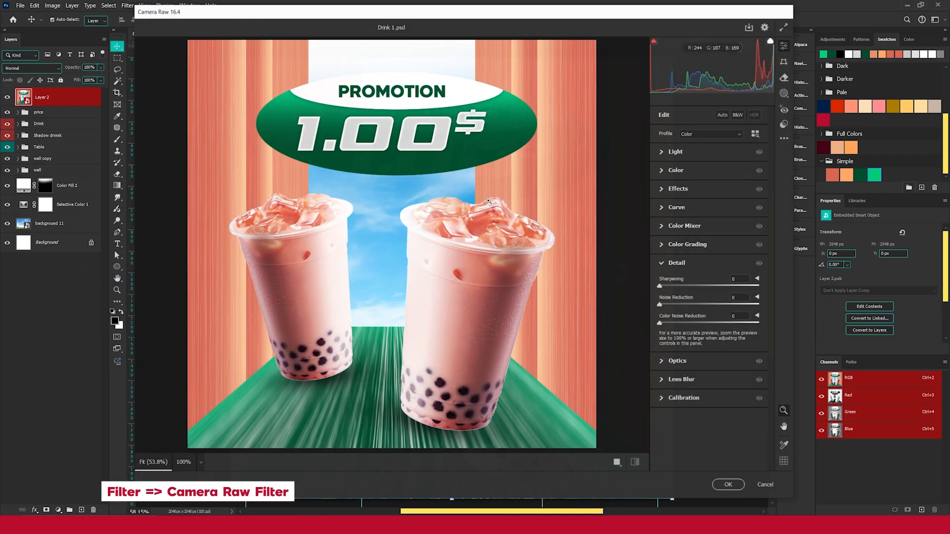
left_click(663, 152)
left_click_drag(710, 202, 716, 202)
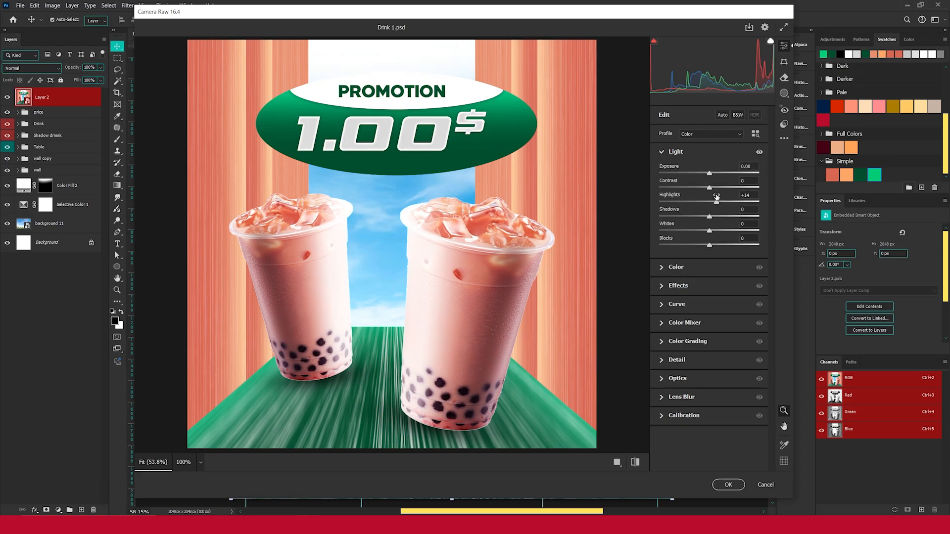
left_click(716, 188)
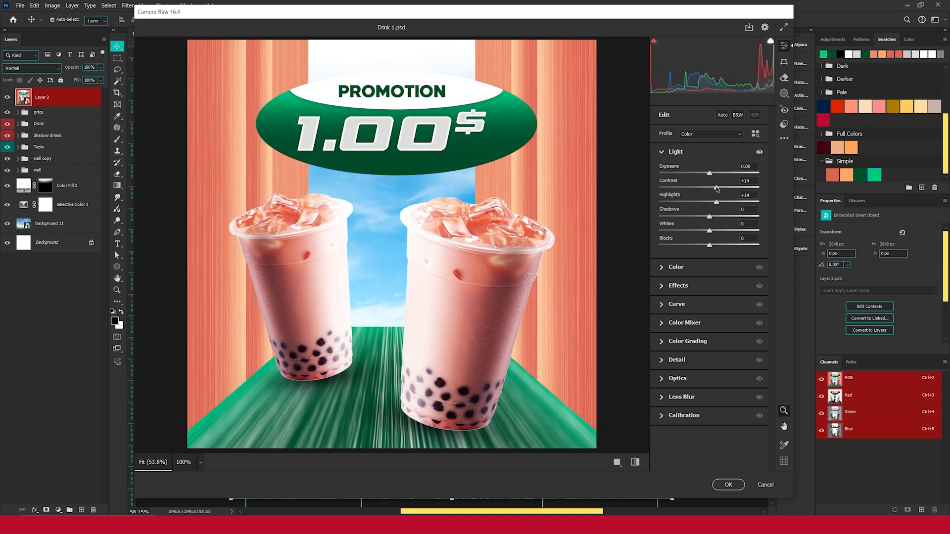
left_click_drag(716, 188, 715, 188)
mouse_move(710, 216)
left_mouse_down()
mouse_move(694, 216)
mouse_move(704, 216)
left_mouse_up()
mouse_move(709, 246)
left_mouse_down()
mouse_move(697, 246)
mouse_move(704, 246)
left_mouse_up()
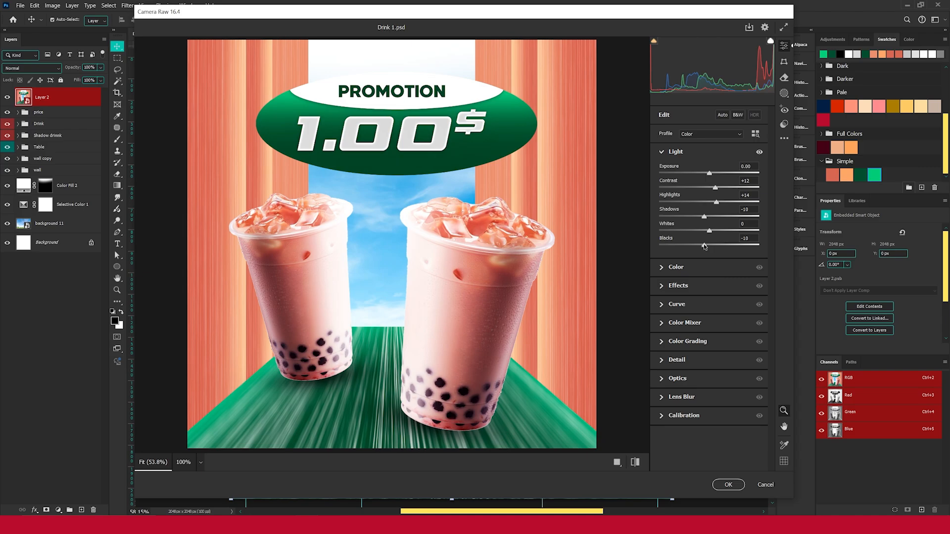
- Raise the Camera Raw vibrance slightly and set Texture to +15
left_click(663, 268)
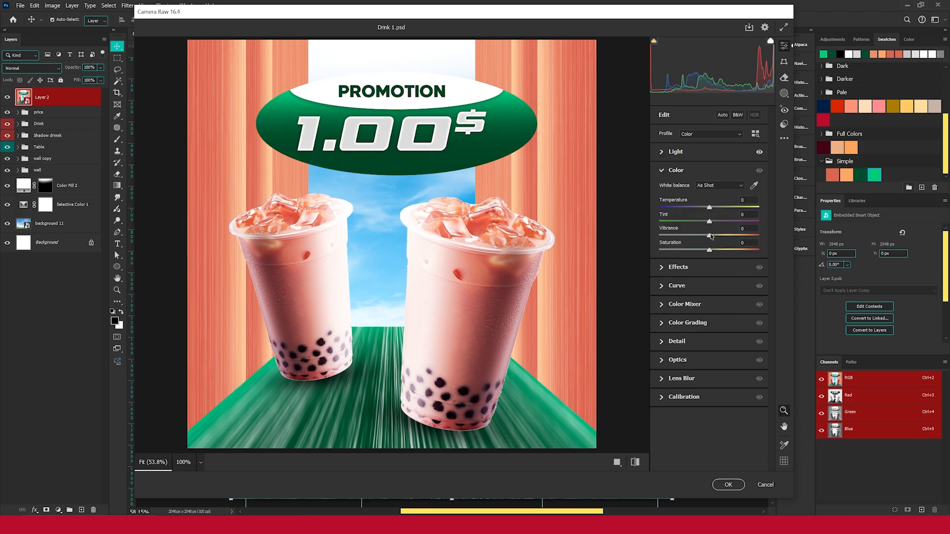
left_click_drag(709, 236, 718, 213)
left_click(667, 268)
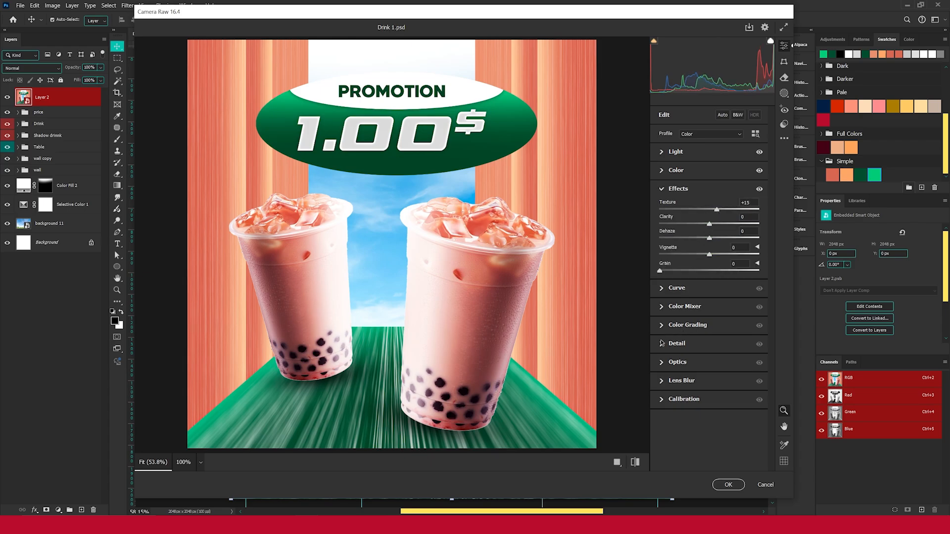
- Set Camera Raw Sharpening to about 47 with some Noise Reduction, apply the filter, and collapse the layer's smart filter list
left_click(663, 343)
left_click_drag(686, 286, 691, 286)
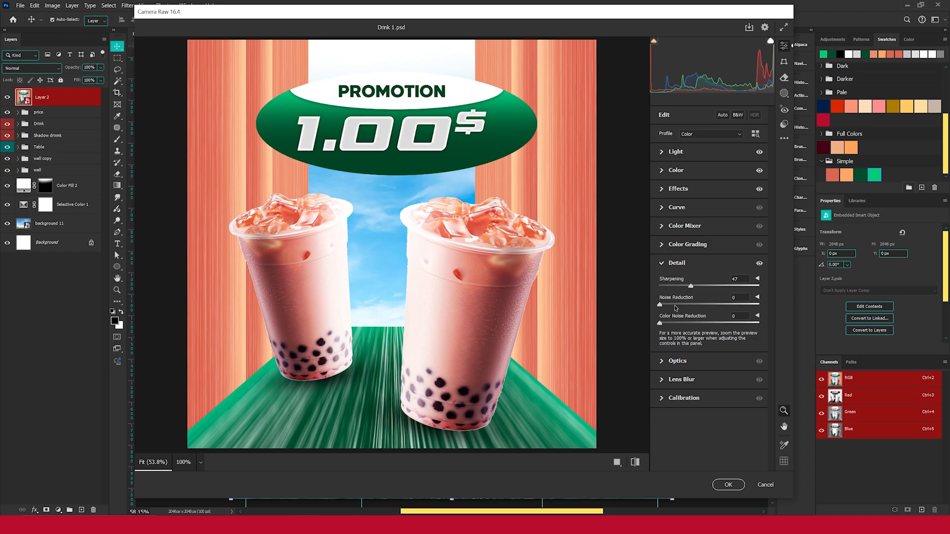
left_click(678, 304)
left_click_drag(681, 306, 688, 287)
left_click(728, 485)
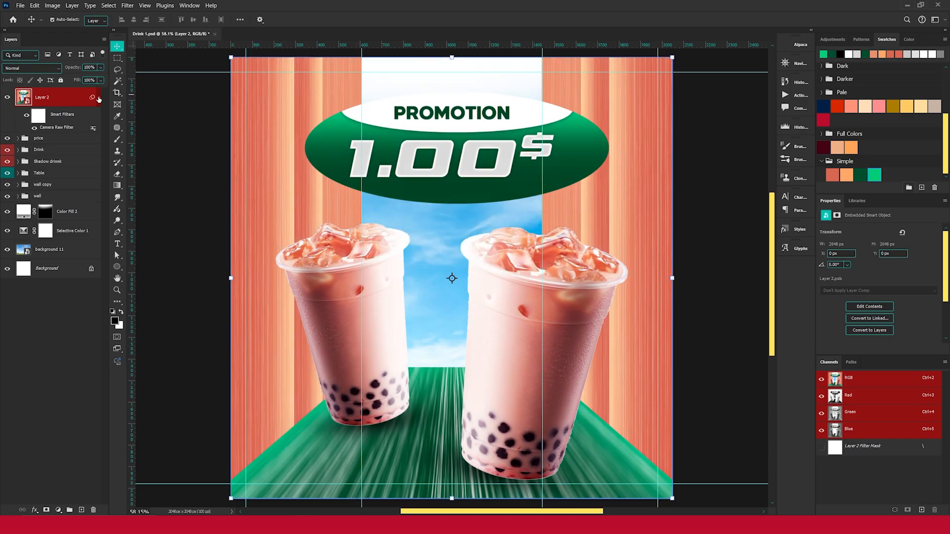
left_click(99, 97)
left_click(705, 226)
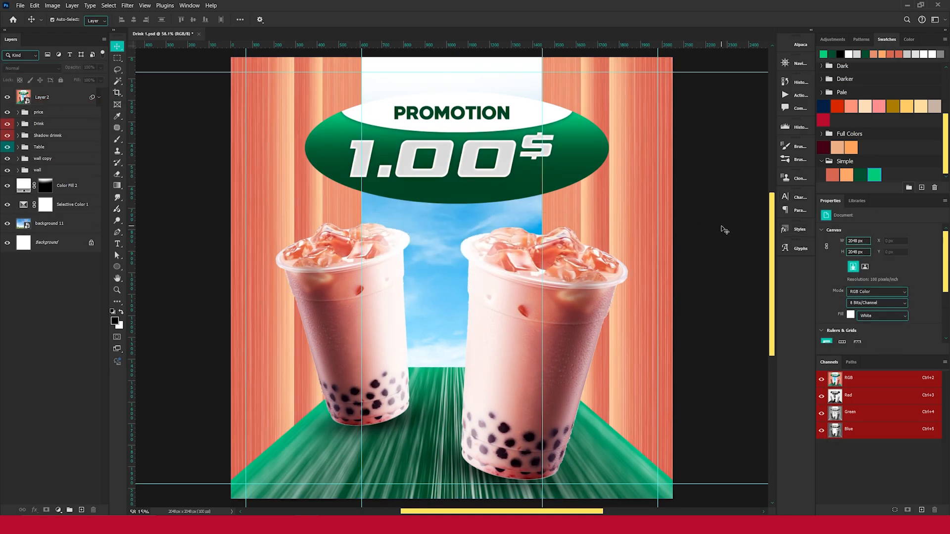